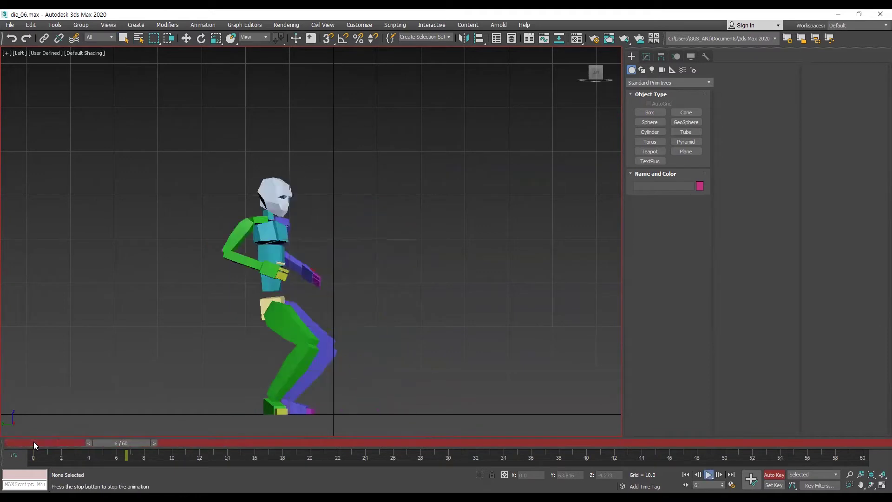
# Play back the dying animation to examine the body's motion, and return to frame 0
pyautogui.click(33, 444)
pyautogui.click(33, 443)
pyautogui.click(33, 444)
pyautogui.press('/')
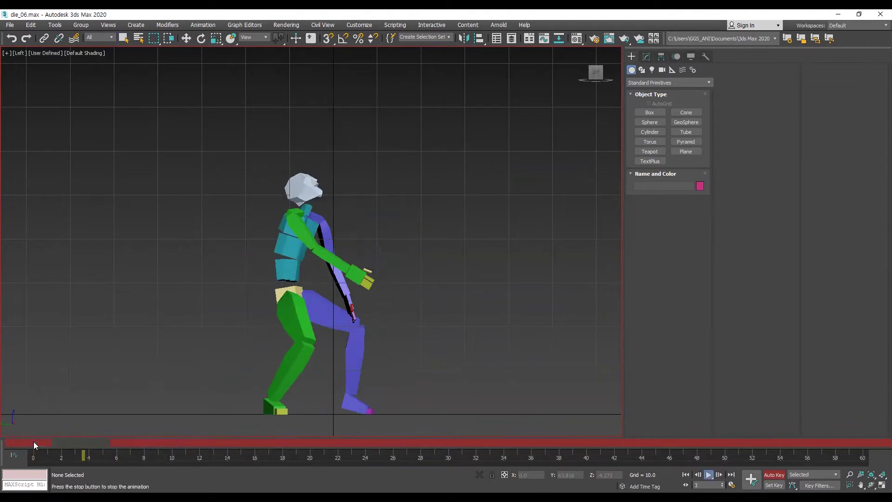
pyautogui.click(33, 442)
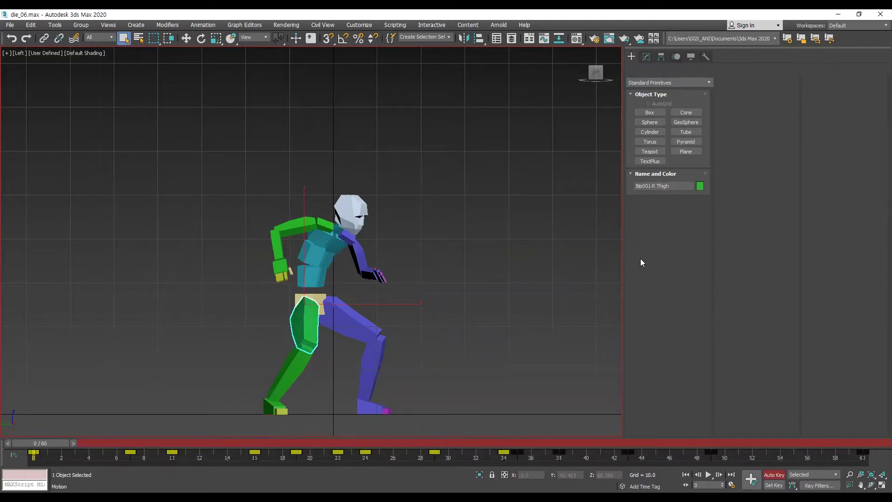
# Select the biped's center of mass and move it backward at frame 3, to about Y 15.2, Z 27.1
pyautogui.hotkey('ctrl', 'z')
pyautogui.moveTo(280, 292); pyautogui.dragTo(281, 293, button='middle')
pyautogui.press('.')
pyautogui.press('.')
pyautogui.press('.')
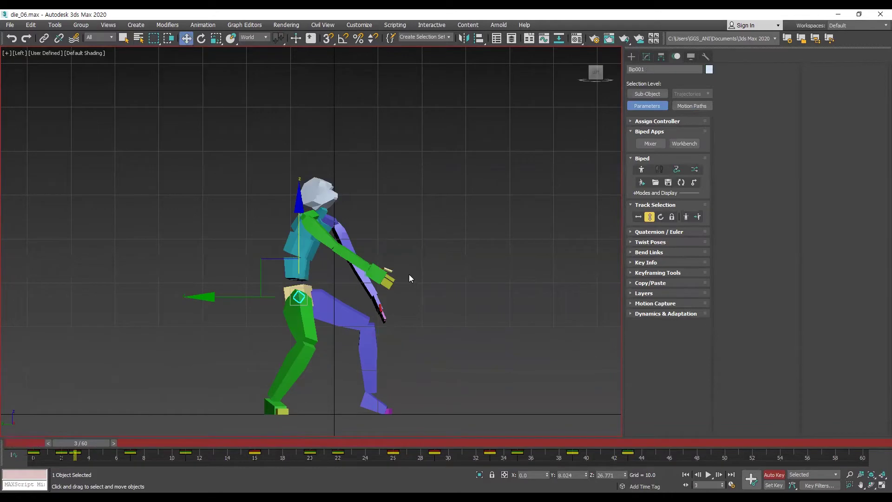
pyautogui.press(',')
pyautogui.press('.')
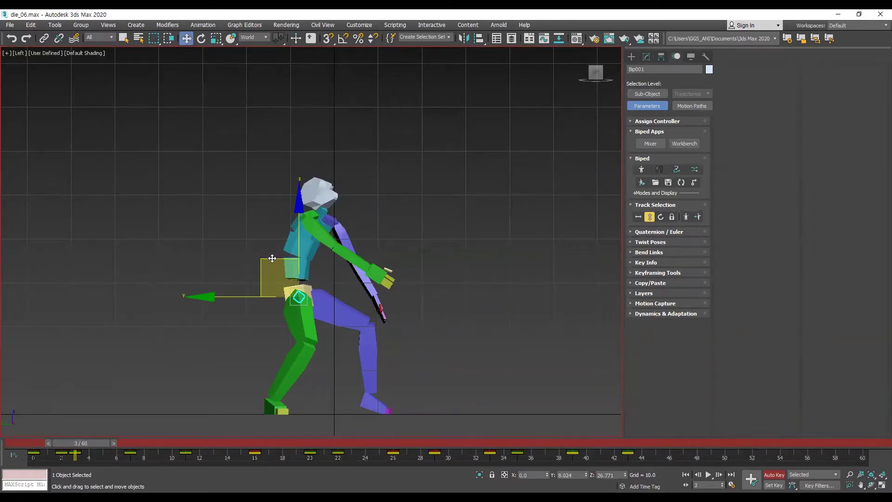
pyautogui.moveTo(272, 258); pyautogui.dragTo(239, 257)
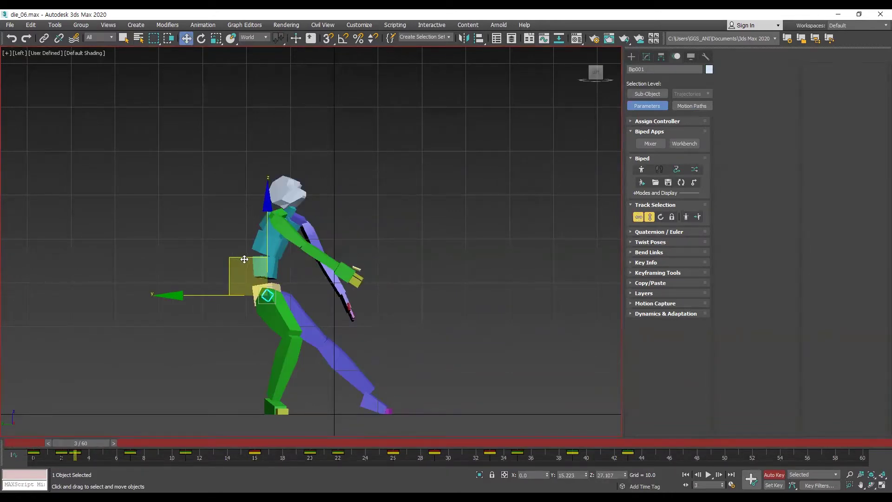
# Move the biped's center of mass backward and slightly up at frame 7
pyautogui.press('.')
pyautogui.press('.')
pyautogui.press('.')
pyautogui.press('.')
pyautogui.moveTo(251, 271); pyautogui.dragTo(208, 258)
# Move the biped's center of mass backward and up at frame 11, to about Y 24.6, Z 28.1
pyautogui.press(',')
pyautogui.press(',')
pyautogui.press(',')
pyautogui.press('.')
pyautogui.press('.')
pyautogui.press('.')
pyautogui.press('.')
pyautogui.press('.')
pyautogui.press('.')
pyautogui.press('.')
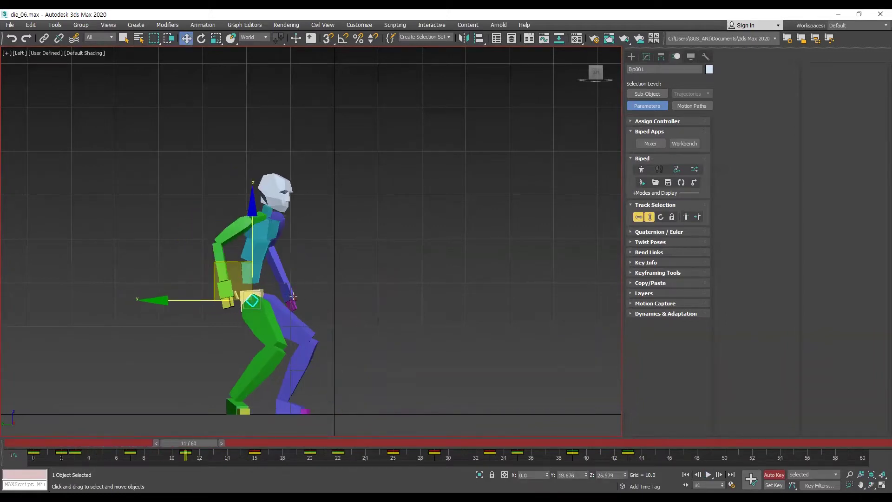
pyautogui.moveTo(236, 263); pyautogui.dragTo(210, 253)
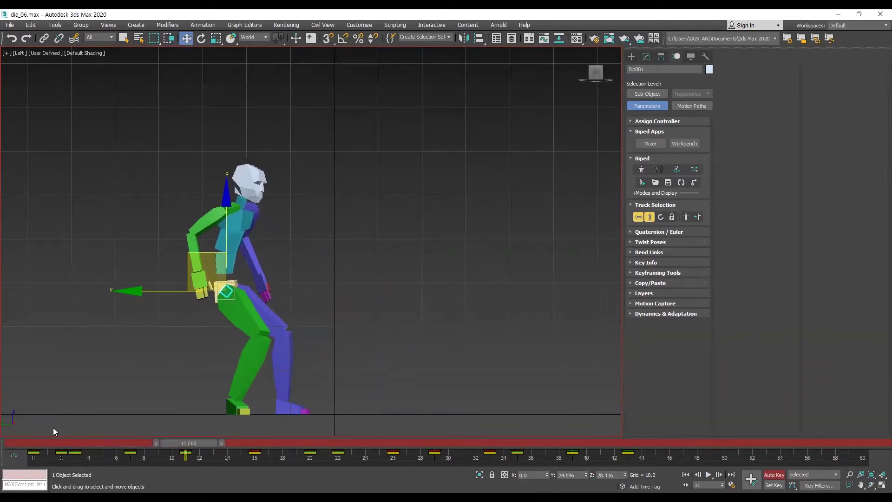
# Play the animation and step through frames 3 to 11 to examine the backward movement of the body
pyautogui.press('/')
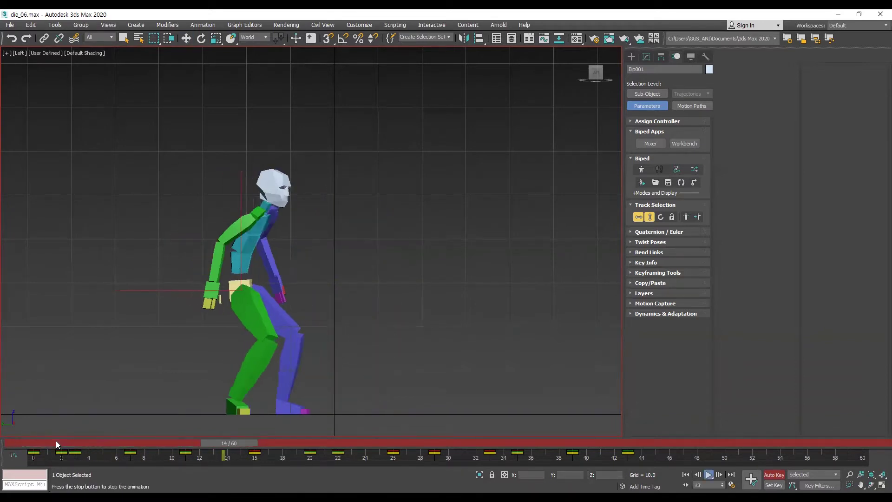
pyautogui.press('Escape')
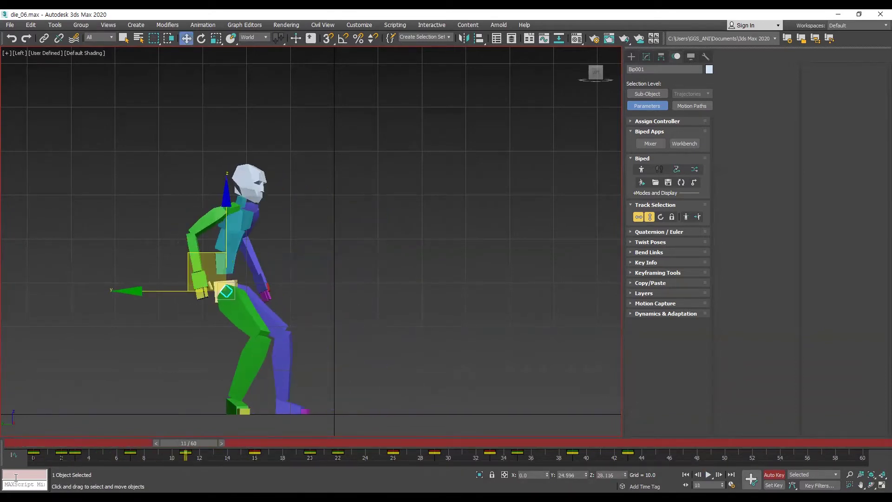
pyautogui.press('.')
pyautogui.moveTo(62, 445); pyautogui.dragTo(92, 427)
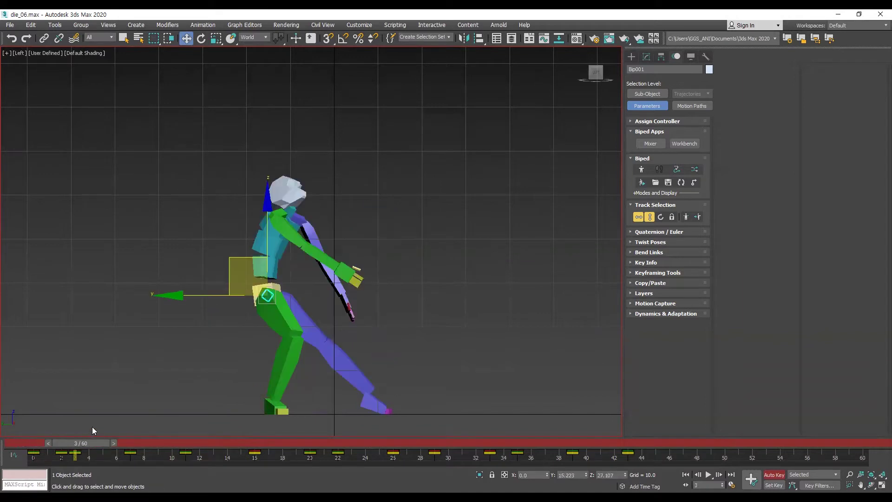
pyautogui.press('.')
pyautogui.press('.')
pyautogui.press('.')
pyautogui.press('.')
pyautogui.press('.')
pyautogui.press('.')
pyautogui.press('.')
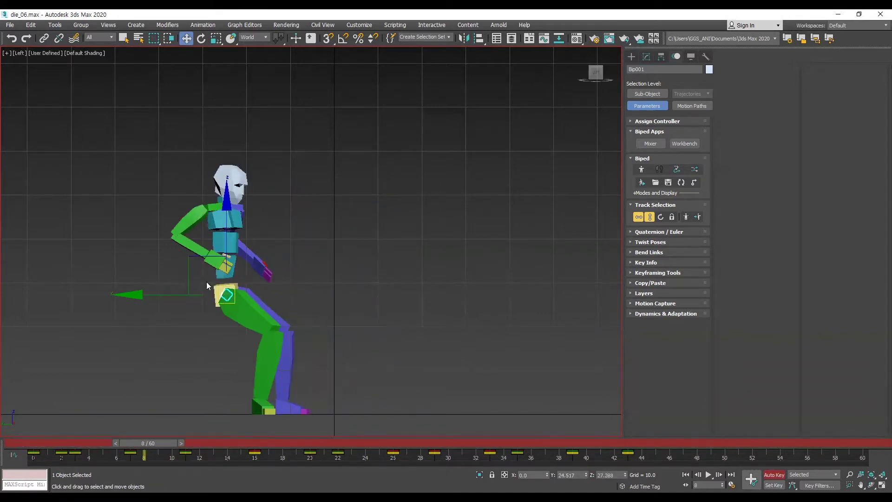
pyautogui.press('.')
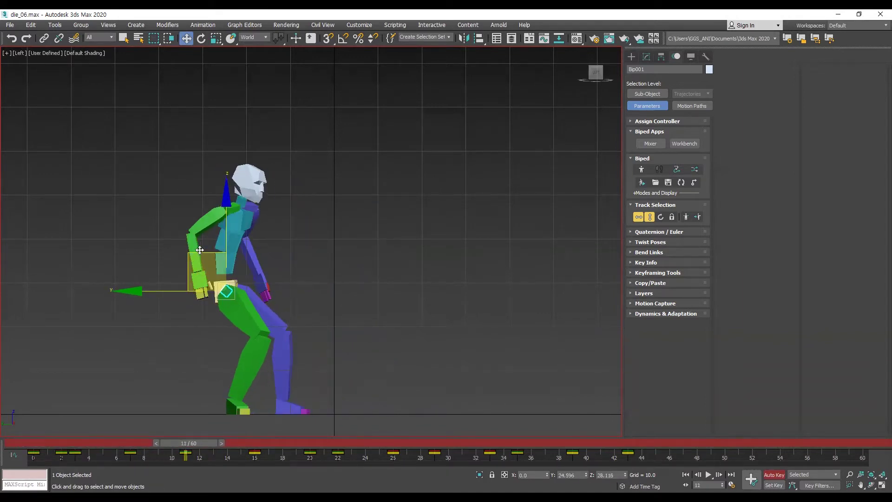
# Shift the center of mass slightly forward and up at frame 3, and at frame 7 to about Y 22.5, Z 29.3
pyautogui.click(80, 443)
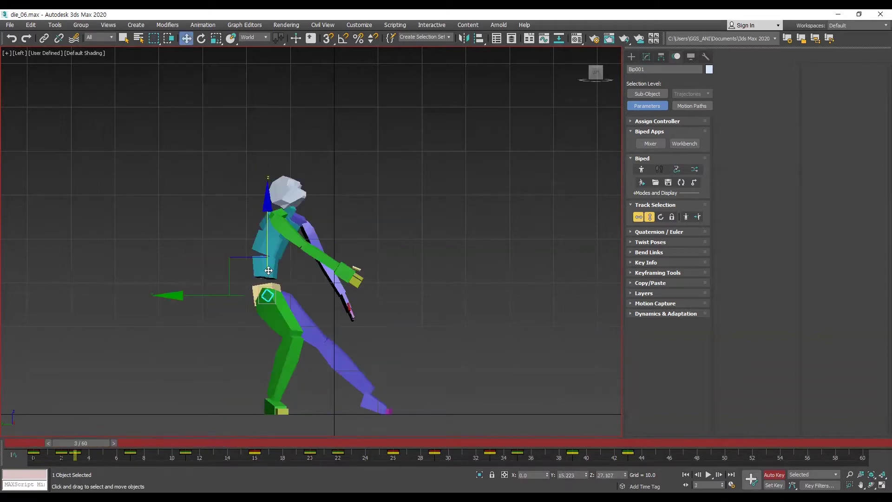
pyautogui.press('.')
pyautogui.press('.')
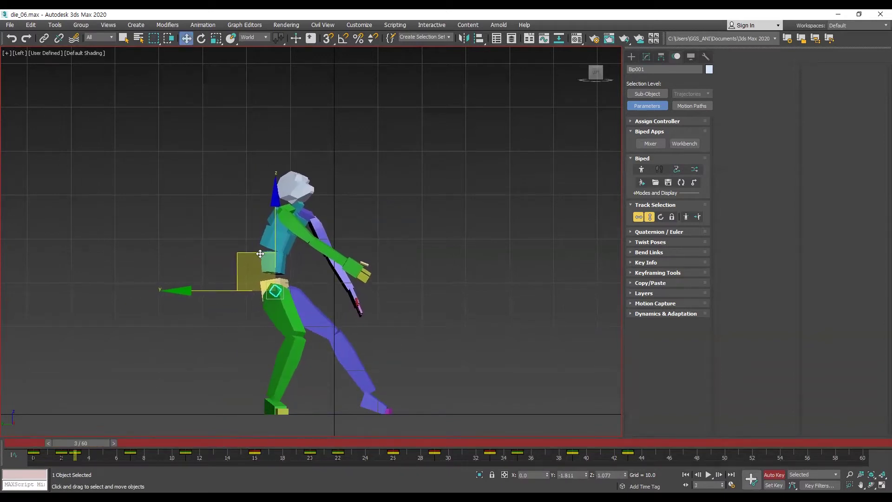
pyautogui.press('.')
pyautogui.press('.')
pyautogui.moveTo(211, 256); pyautogui.dragTo(216, 247)
# Shift the center of mass to about Y 21.6, Z 31.1 at frame 16 and raise it at frame 20 so the legs straighten
pyautogui.press('.')
pyautogui.press('.')
pyautogui.press('.')
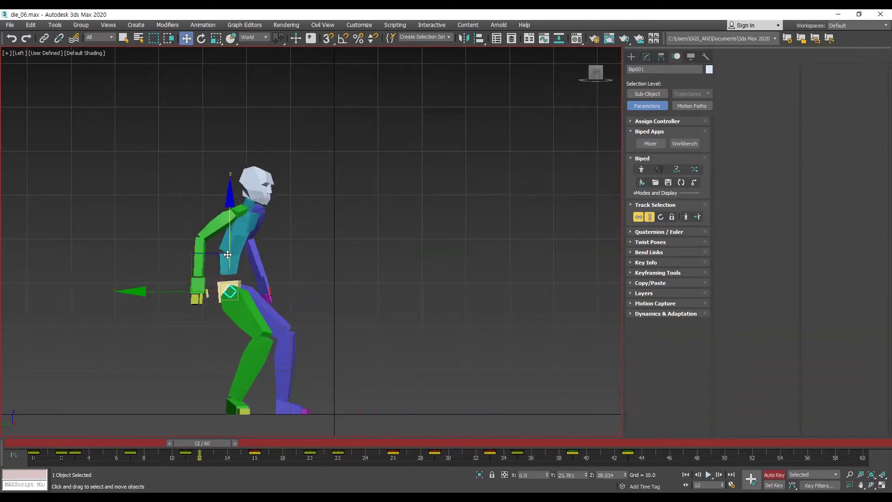
pyautogui.press('.')
pyautogui.press('.')
pyautogui.press('.')
pyautogui.press('.')
pyautogui.press('.')
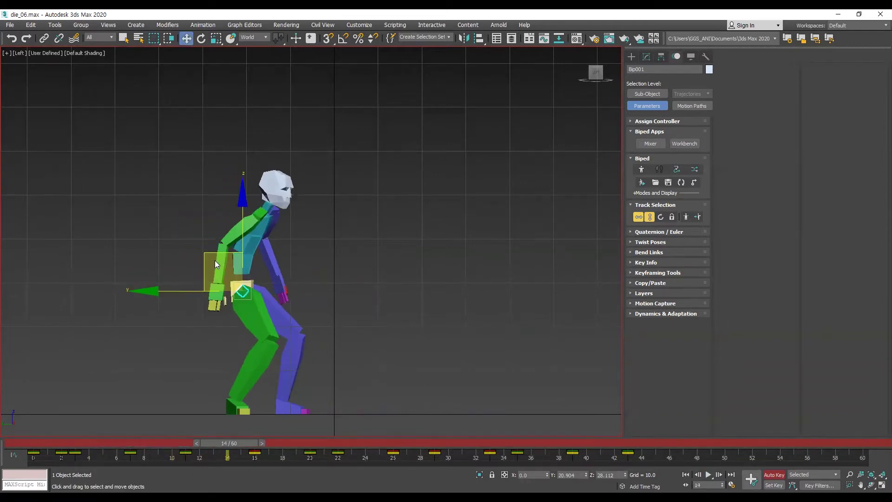
pyautogui.press('.')
pyautogui.press('.')
pyautogui.press('.')
pyautogui.press('.')
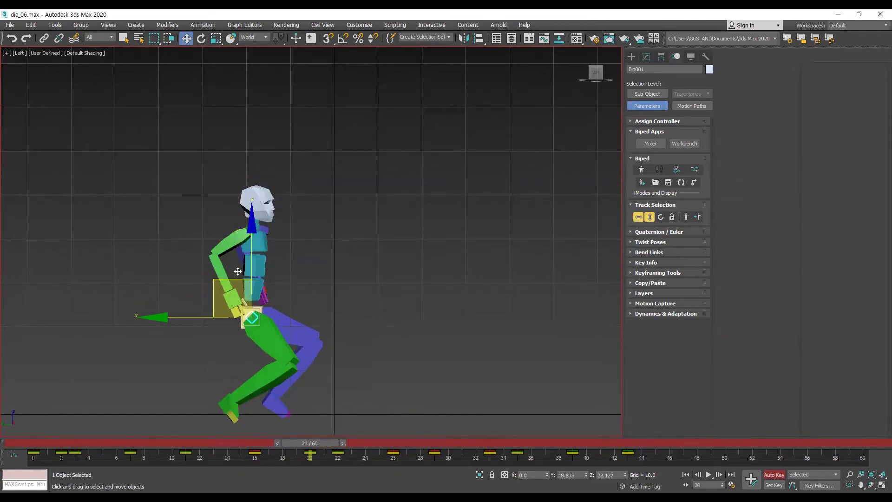
pyautogui.moveTo(237, 271); pyautogui.dragTo(234, 238)
# Play the animation from the start and step through the center-of-mass keys up to frame 16 to examine the body's path
pyautogui.click(39, 444)
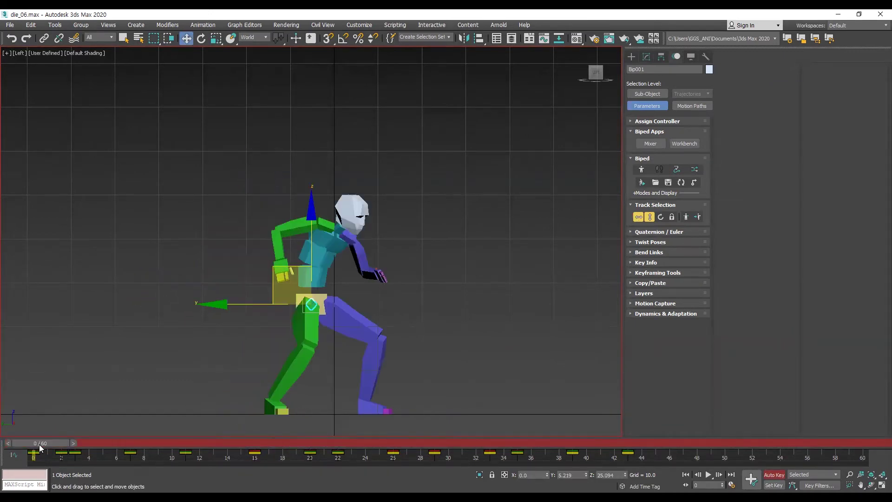
pyautogui.press('/')
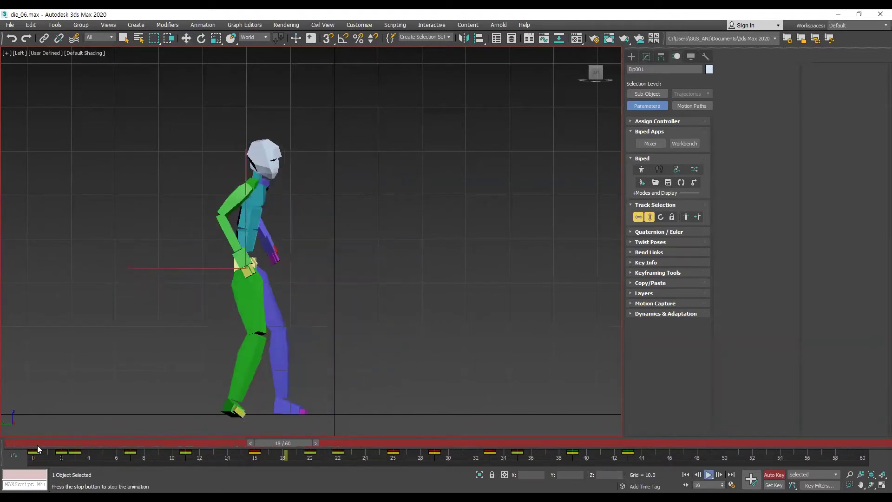
pyautogui.click(108, 444)
pyautogui.press('w')
pyautogui.press('.')
pyautogui.press('.')
pyautogui.press('.')
pyautogui.press('.')
pyautogui.press('.')
pyautogui.press('.')
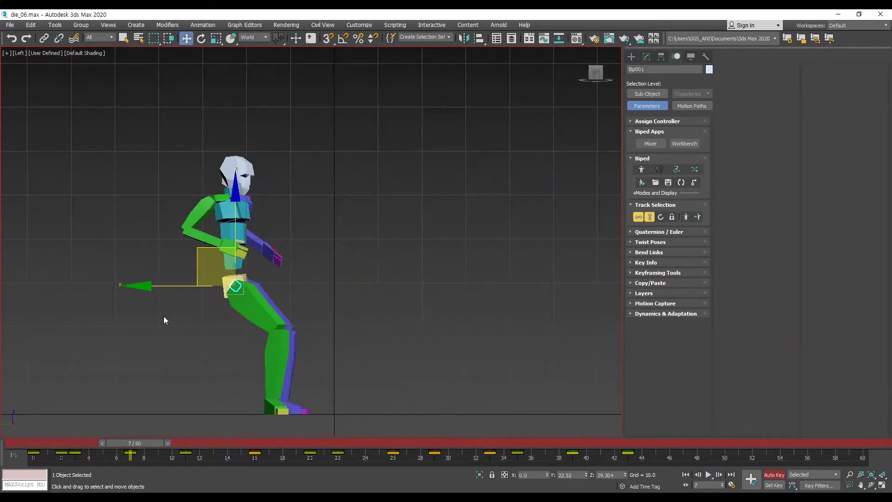
pyautogui.press('.')
pyautogui.press('.')
pyautogui.press('.')
pyautogui.press('.')
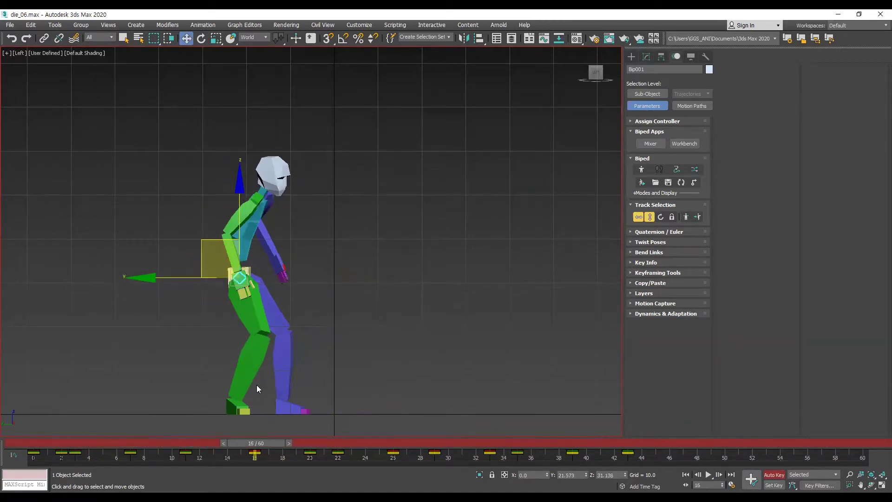
pyautogui.click(50, 445)
pyautogui.press('/')
pyautogui.click(50, 444)
pyautogui.click(50, 445)
pyautogui.press('.')
pyautogui.press('.')
pyautogui.press('.')
pyautogui.press('.')
pyautogui.press('.')
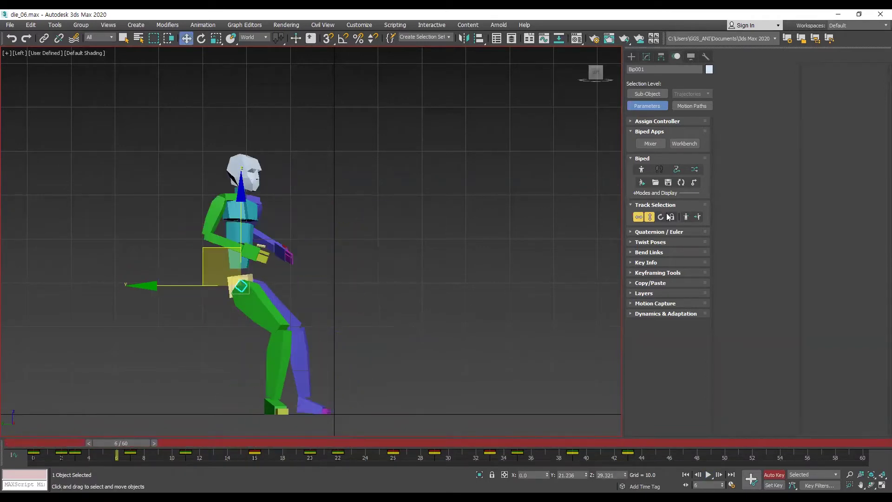
# Rotate the biped's center of mass in local coordinates at frame 7 so the body leans backward
pyautogui.press('e')
pyautogui.moveTo(75, 443); pyautogui.dragTo(82, 444)
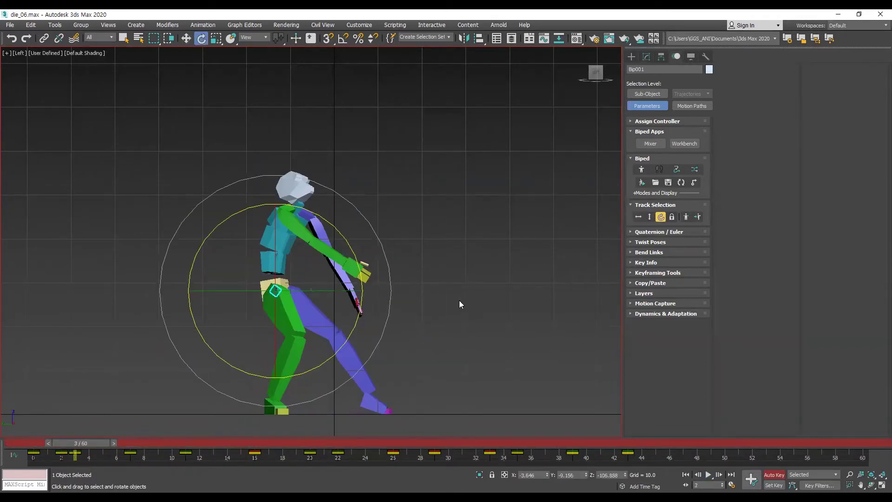
pyautogui.rightClick(473, 292)
pyautogui.click(484, 281)
pyautogui.press(',')
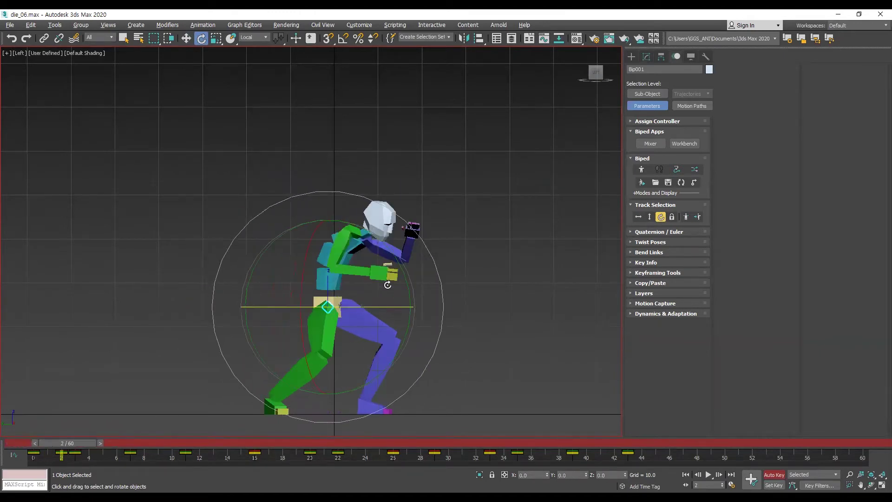
pyautogui.moveTo(405, 272)
pyautogui.mouseDown()
pyautogui.moveTo(416, 307)
pyautogui.moveTo(406, 282)
pyautogui.mouseUp()
pyautogui.press('.')
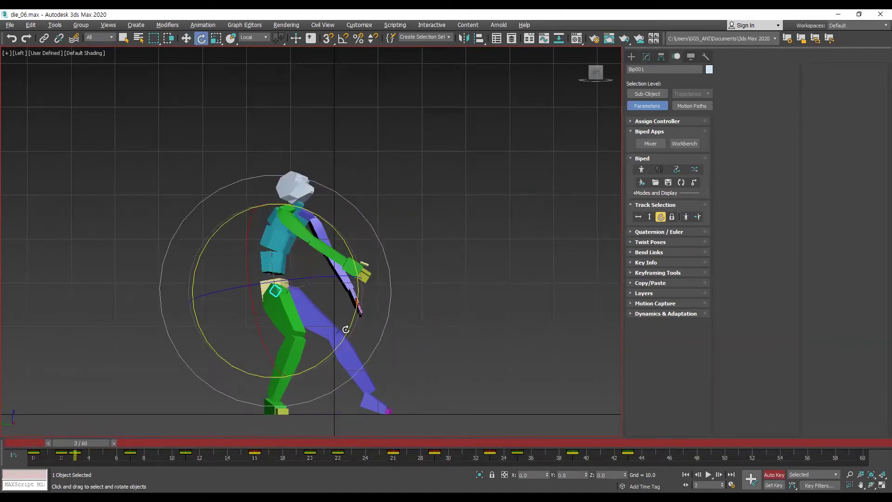
pyautogui.press('.')
pyautogui.press('.')
pyautogui.press('.')
pyautogui.press('.')
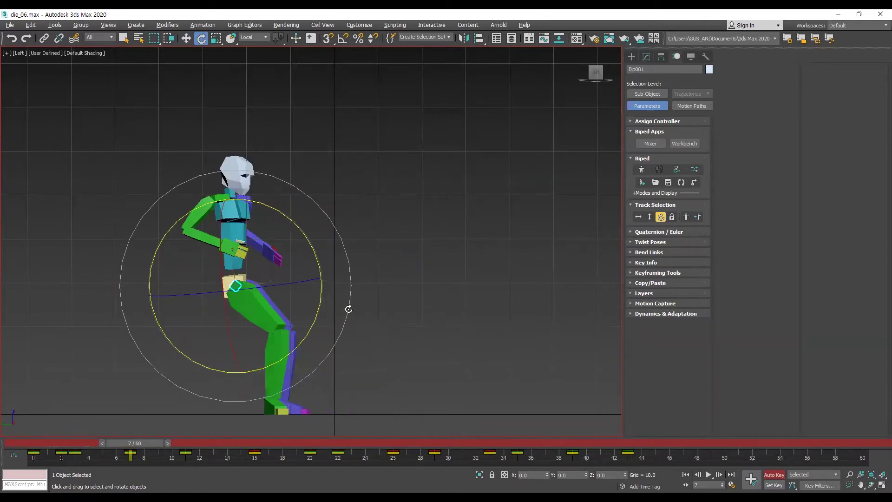
pyautogui.moveTo(319, 295); pyautogui.dragTo(333, 260)
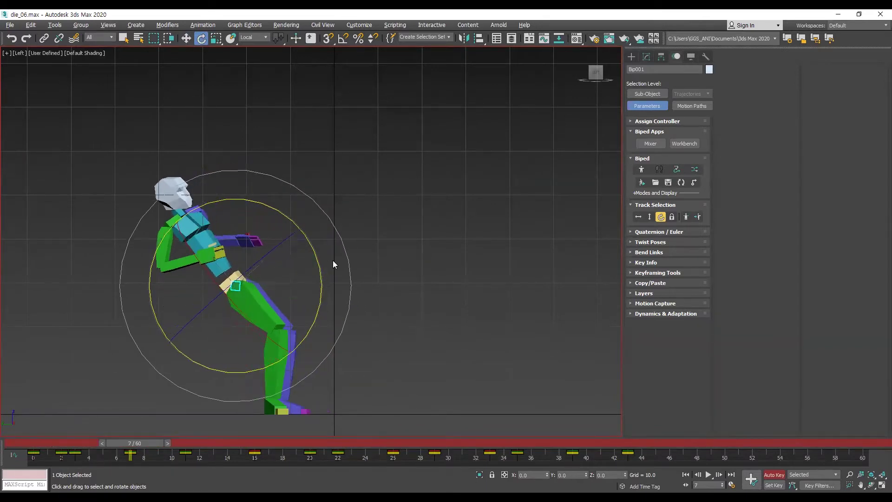
# Rotate the biped's center of mass at frame 22 by about 6° around its local Y axis, tilting the torso forward
pyautogui.press('.')
pyautogui.press('.')
pyautogui.press('.')
pyautogui.press('.')
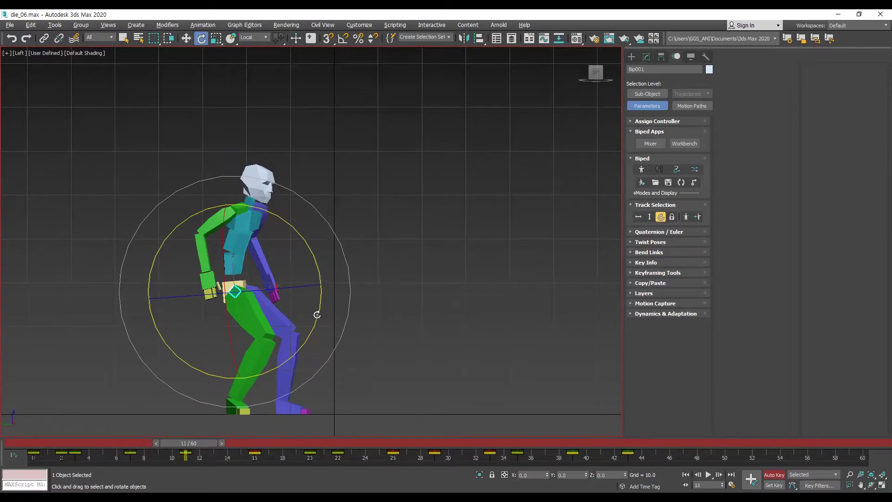
pyautogui.press('.')
pyautogui.press('.')
pyautogui.press('.')
pyautogui.press('.')
pyautogui.press('.')
pyautogui.press('.')
pyautogui.press('.')
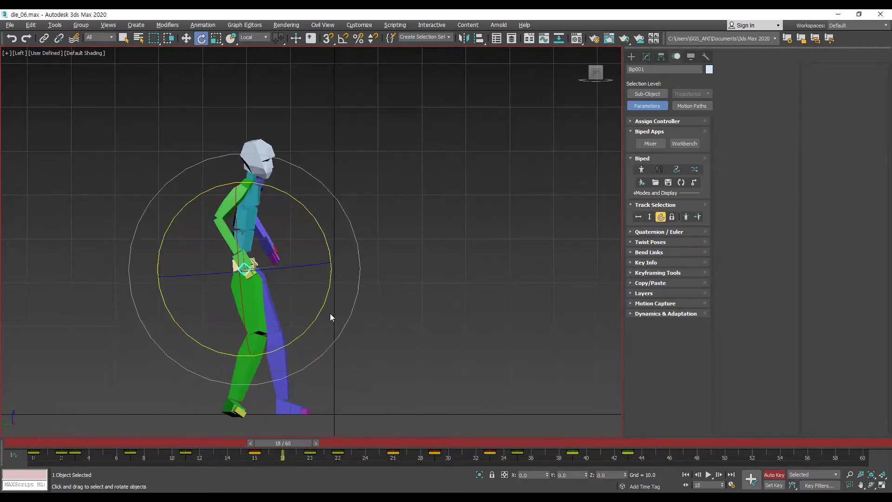
pyautogui.press('.')
pyautogui.press('.')
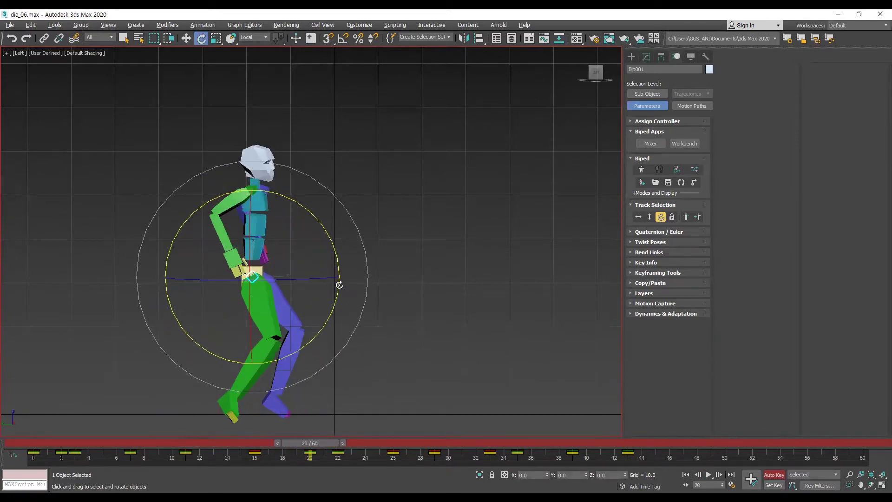
pyautogui.press('.')
pyautogui.press('.')
pyautogui.moveTo(178, 296); pyautogui.dragTo(184, 242, button='middle')
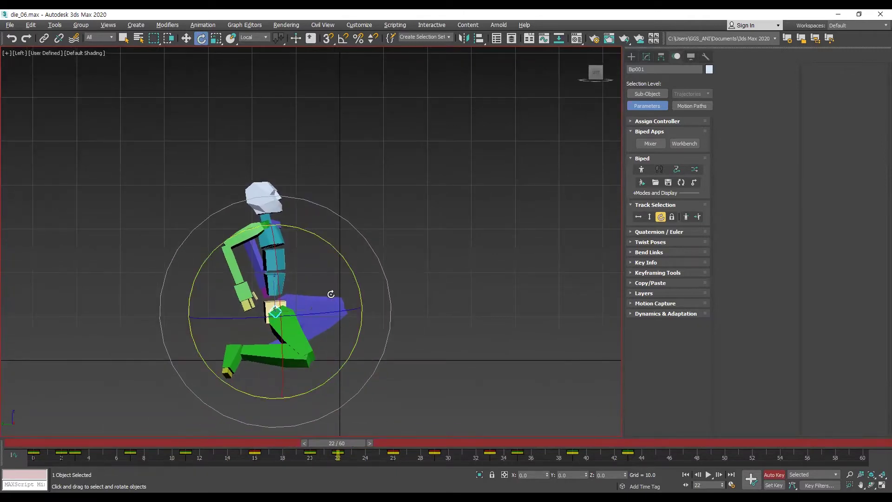
pyautogui.moveTo(331, 294); pyautogui.dragTo(324, 297)
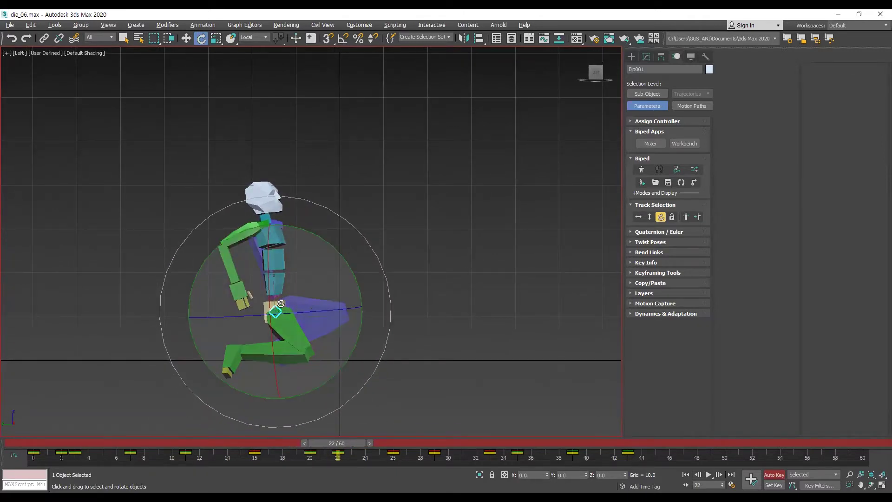
pyautogui.moveTo(285, 300); pyautogui.dragTo(285, 300)
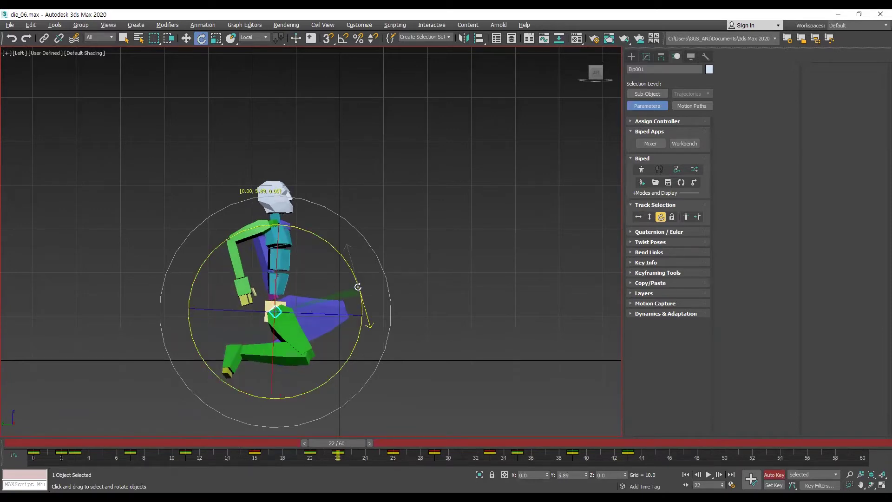
# Play the animation and scrub to frame 23 to examine the torso tilt in the kneeling pose
pyautogui.press('/')
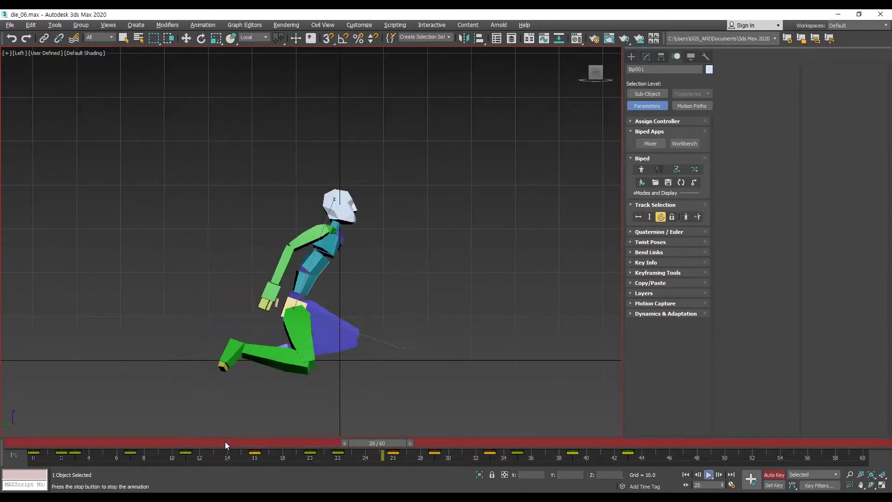
pyautogui.moveTo(225, 443); pyautogui.dragTo(351, 443)
pyautogui.press('e')
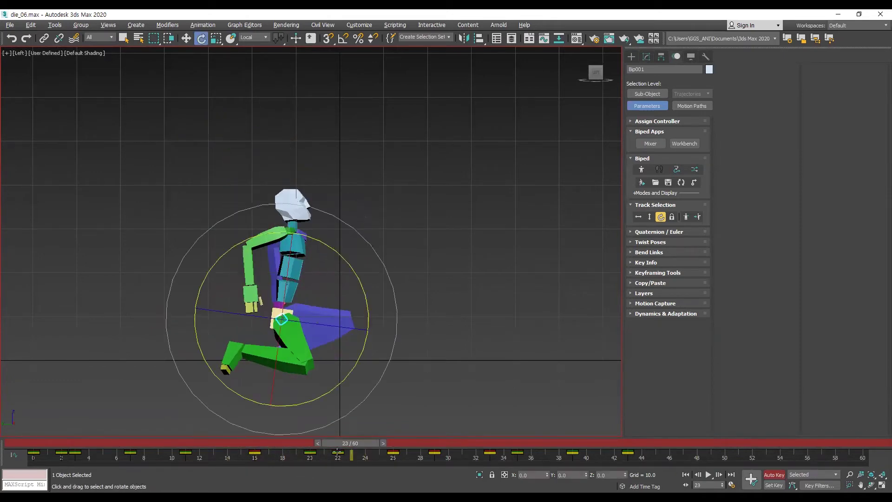
# Play the animation repeatedly from the start and scrub through the early frames to examine the transition from the backward lean into the fall
pyautogui.press('/')
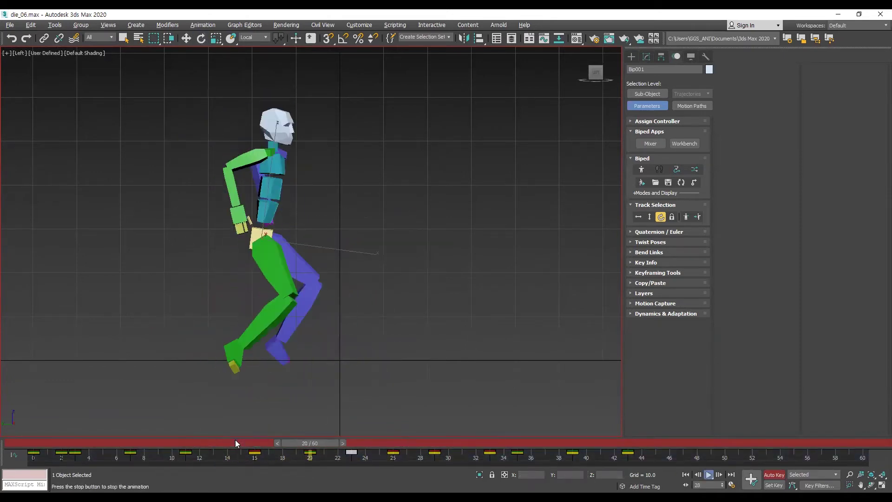
pyautogui.press('/')
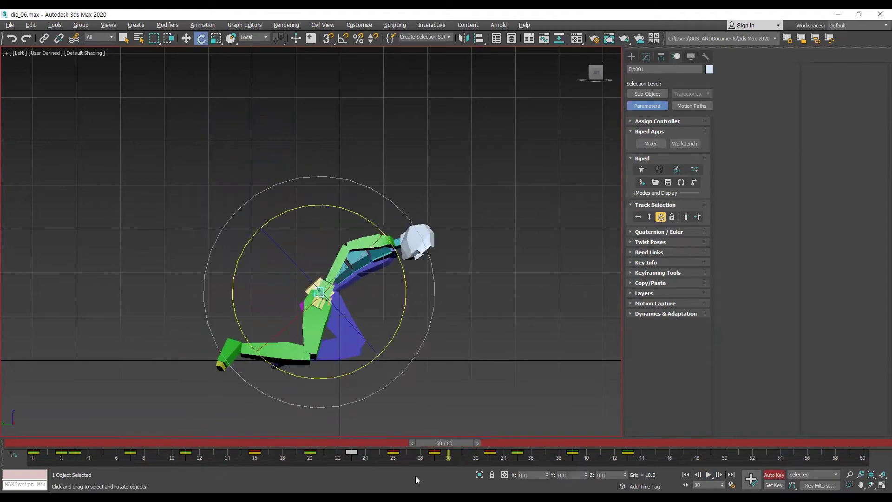
pyautogui.click(52, 443)
pyautogui.press('/')
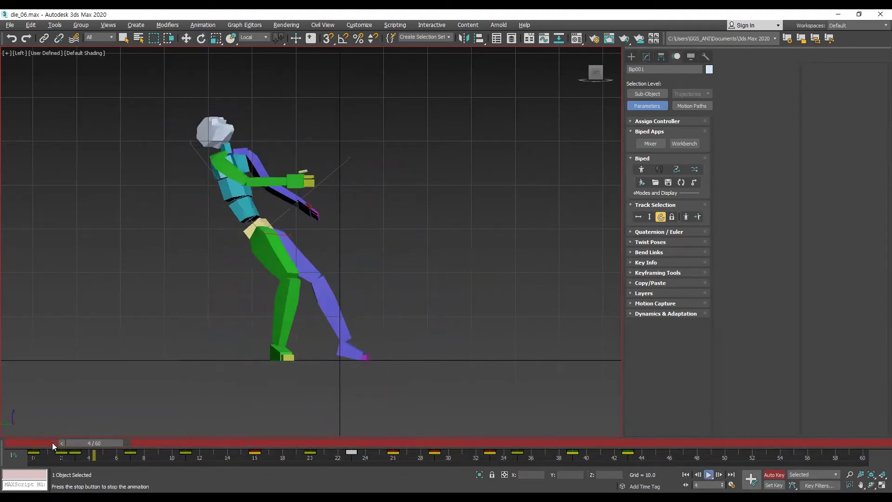
pyautogui.press('/')
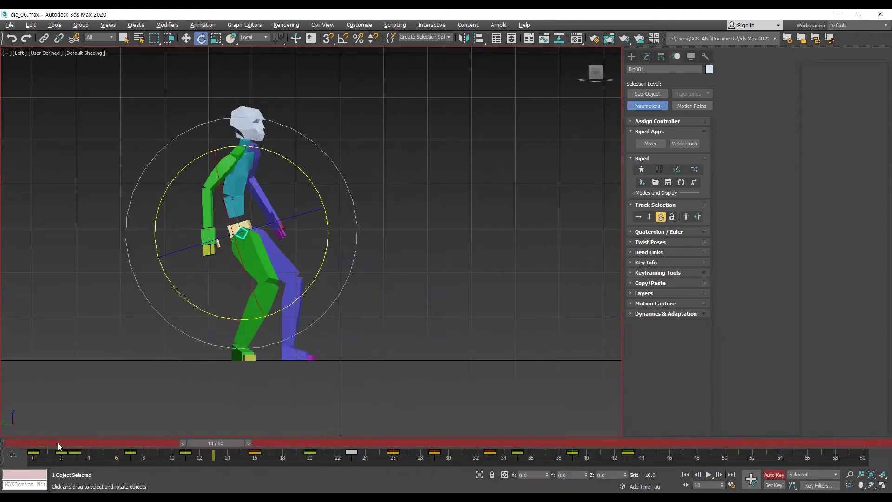
pyautogui.press('/')
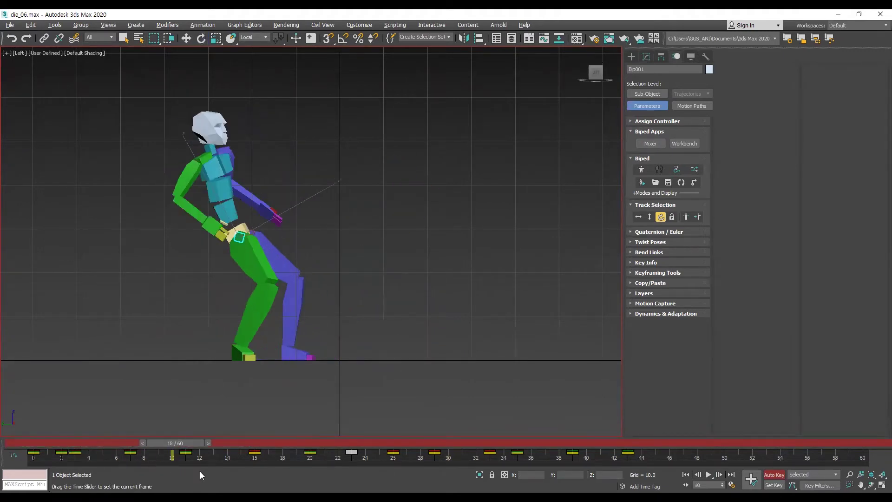
pyautogui.press('e')
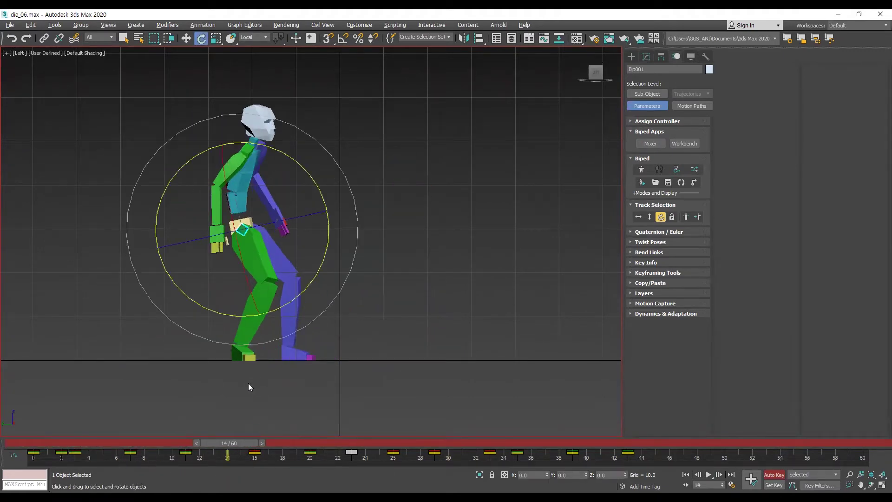
pyautogui.press('w')
pyautogui.press('/')
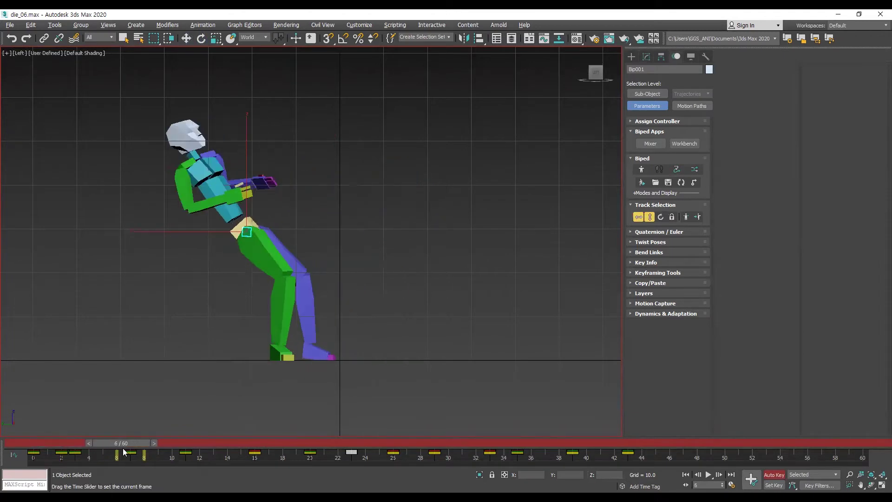
pyautogui.press('/')
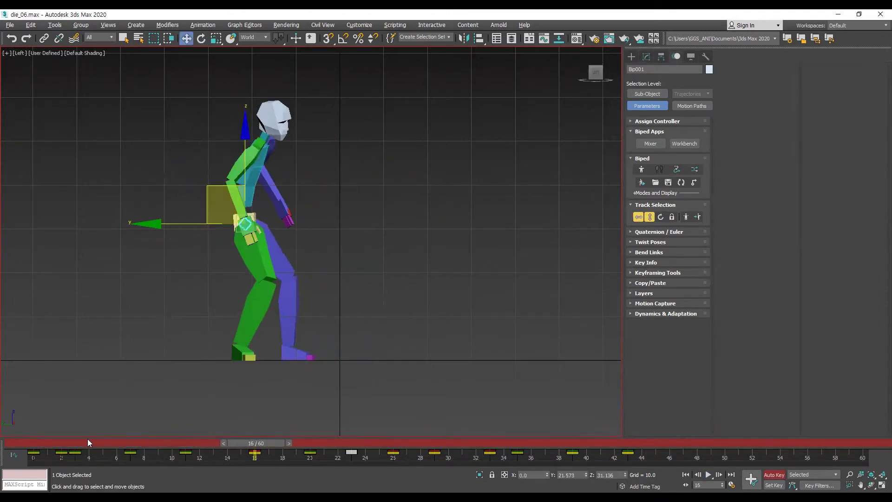
# Step through the early frames, select the biped's left foot and examine its placement around frames 8 to 11
pyautogui.moveTo(62, 444); pyautogui.dragTo(138, 466)
pyautogui.press(',')
pyautogui.press('.')
pyautogui.press('.')
pyautogui.press('.')
pyautogui.press('.')
pyautogui.press('.')
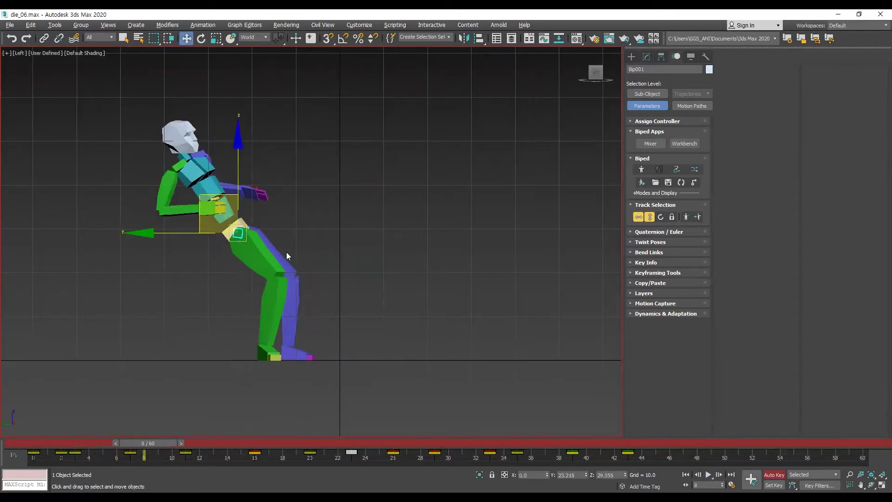
pyautogui.click(297, 349)
pyautogui.press(',')
pyautogui.press(',')
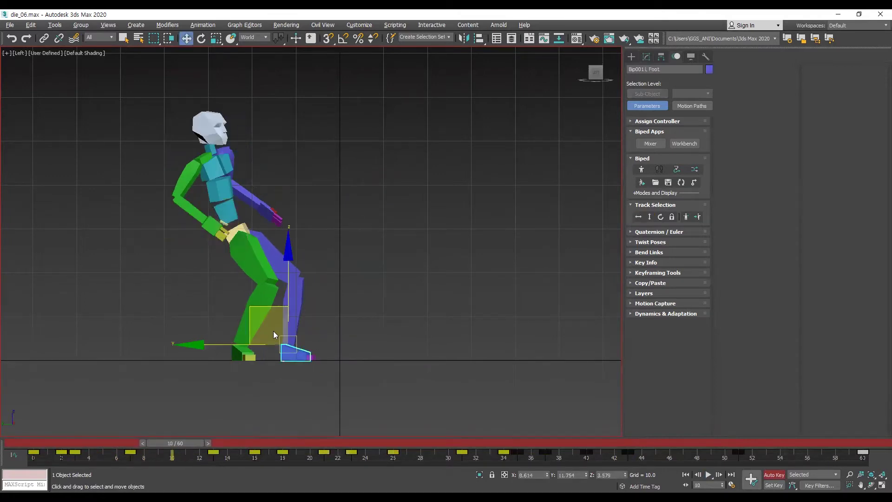
pyautogui.press(',')
pyautogui.press(',')
pyautogui.press(',')
pyautogui.press(',')
pyautogui.press(',')
pyautogui.press('/')
pyautogui.press('/')
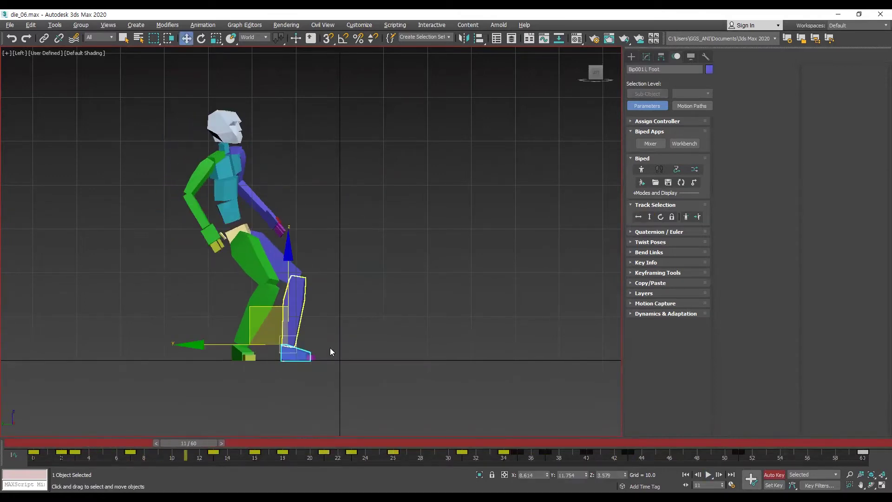
# Examine the left foot's step from the front, scrubbing and stepping between frames 4 and 12
pyautogui.keyDown('alt'); pyautogui.moveTo(318, 358); pyautogui.dragTo(280, 371, button='middle'); pyautogui.keyUp('alt')
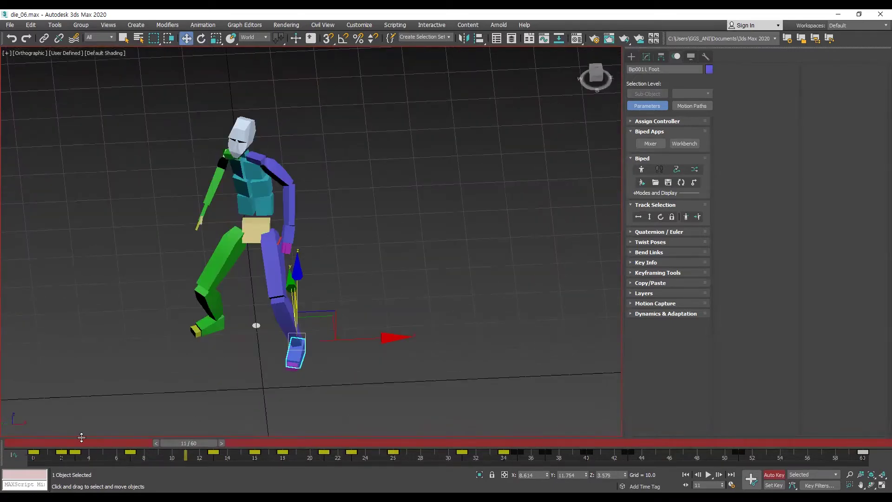
pyautogui.moveTo(51, 442); pyautogui.dragTo(229, 448)
pyautogui.press('w')
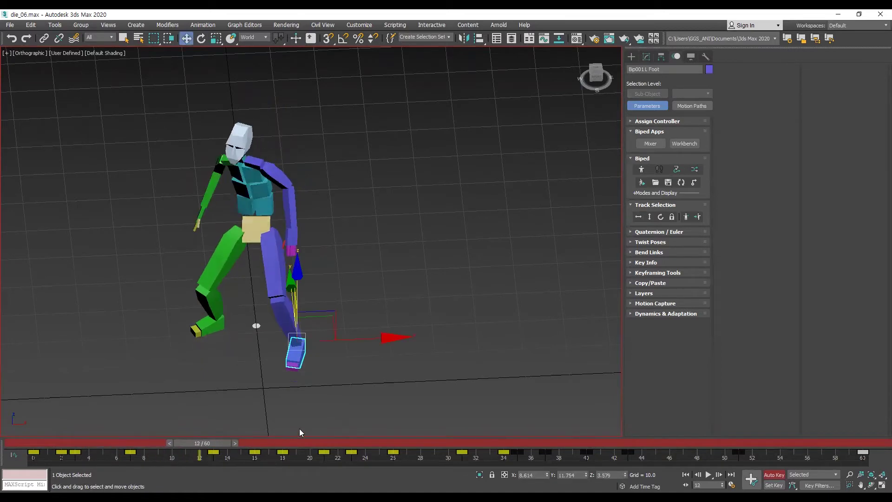
pyautogui.press('/')
pyautogui.press('/')
pyautogui.moveTo(124, 445); pyautogui.dragTo(211, 358)
pyautogui.press(',')
pyautogui.press(',')
pyautogui.press(',')
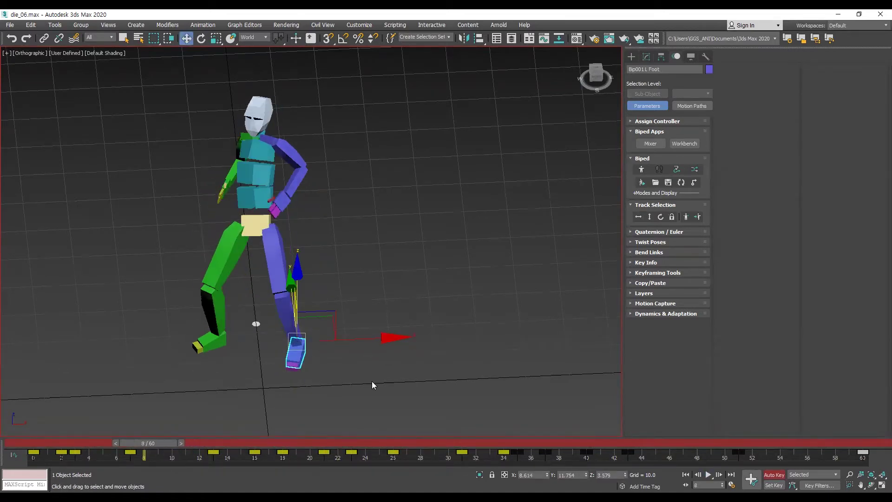
pyautogui.press(',')
pyautogui.press(',')
pyautogui.press(',')
pyautogui.press(',')
pyautogui.press(',')
pyautogui.press(',')
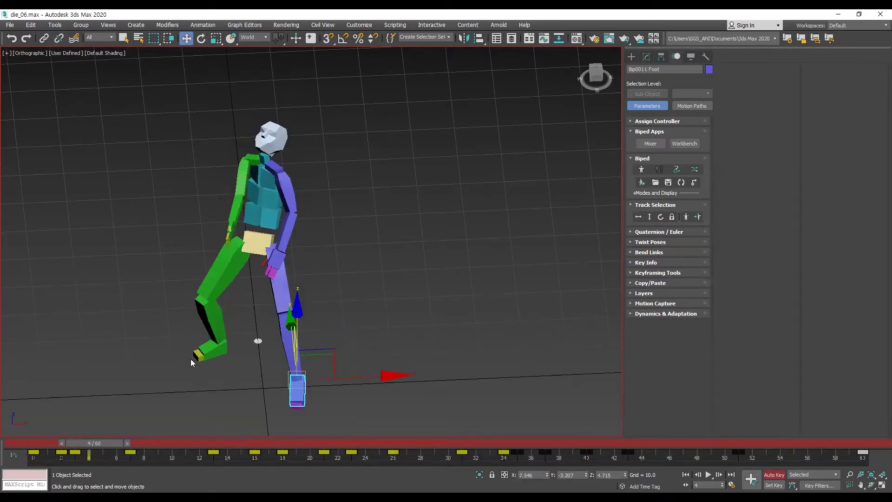
# Move the left foot farther back along the ground plane at frame 7
pyautogui.press('/')
pyautogui.press('/')
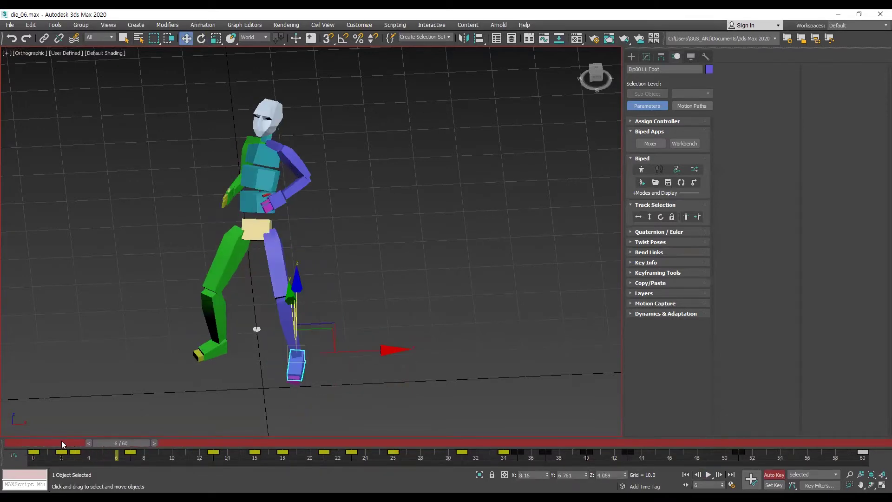
pyautogui.press('/')
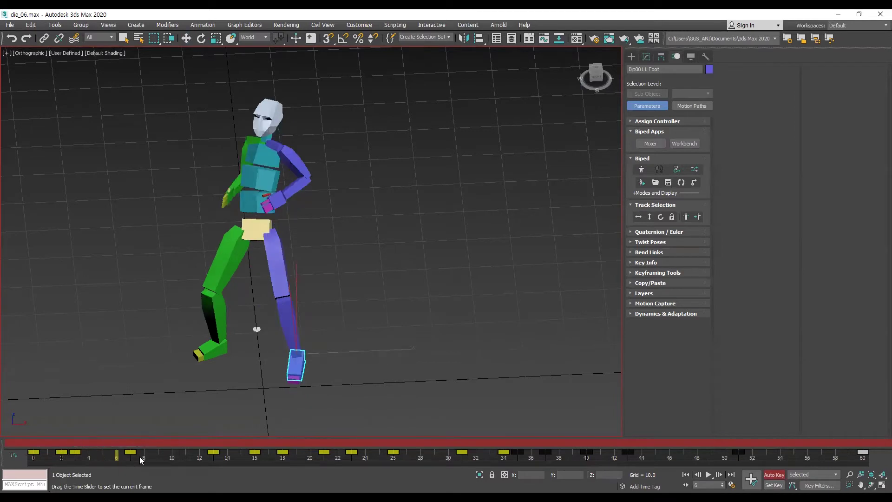
pyautogui.press('/')
pyautogui.press('/')
pyautogui.press('/')
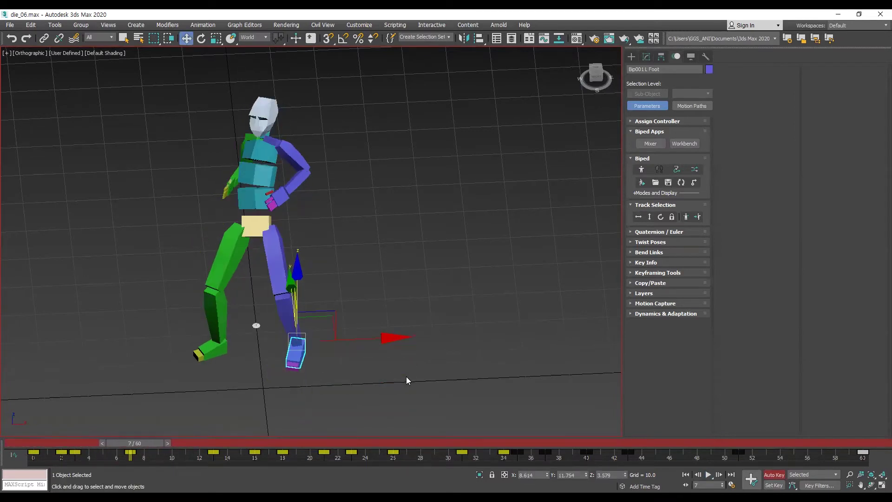
pyautogui.keyDown('alt'); pyautogui.moveTo(362, 332); pyautogui.dragTo(341, 316, button='middle'); pyautogui.keyUp('alt')
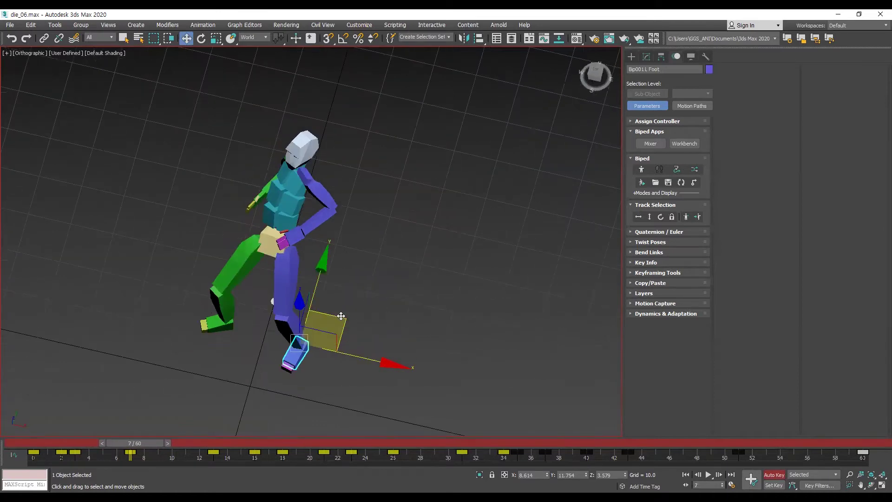
pyautogui.moveTo(341, 316); pyautogui.dragTo(348, 298)
# Retime the right foot's step by moving its frame 7 key to frame 6 and its frame 10 key to frame 8
pyautogui.click(222, 328)
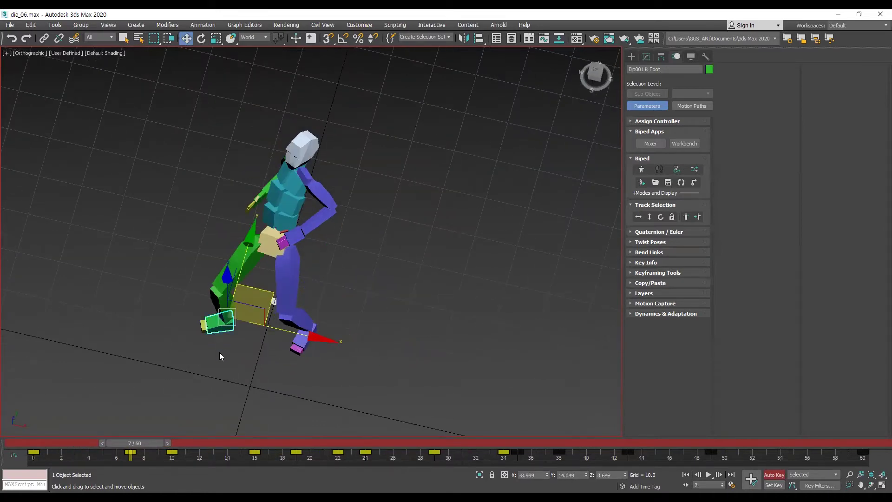
pyautogui.press(',')
pyautogui.moveTo(130, 453)
pyautogui.mouseDown()
pyautogui.moveTo(116, 453)
pyautogui.moveTo(141, 454)
pyautogui.mouseUp()
pyautogui.press('.')
pyautogui.press('.')
pyautogui.click(171, 453)
pyautogui.keyDown('alt'); pyautogui.moveTo(251, 290); pyautogui.dragTo(284, 282, button='middle'); pyautogui.keyUp('alt')
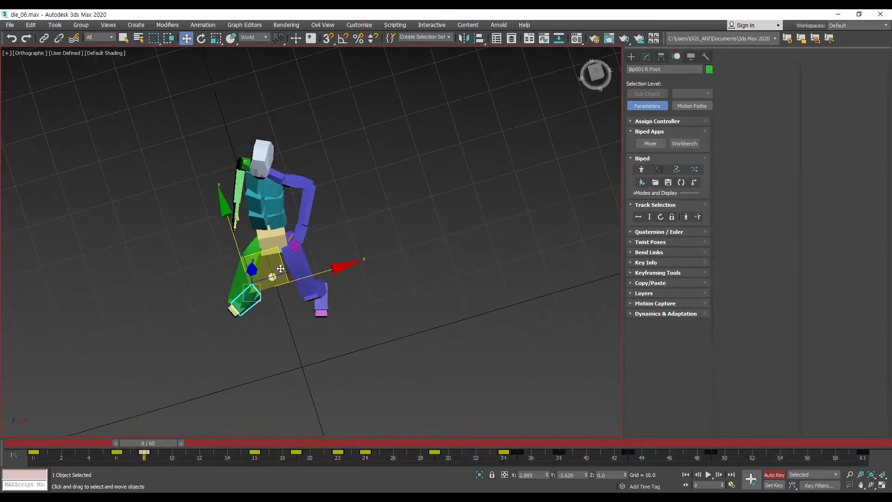
# Move the left foot at frame 7 in the ground plane to about X 7.03, Y 19.29, and copy that key to frame 13
pyautogui.click(328, 286)
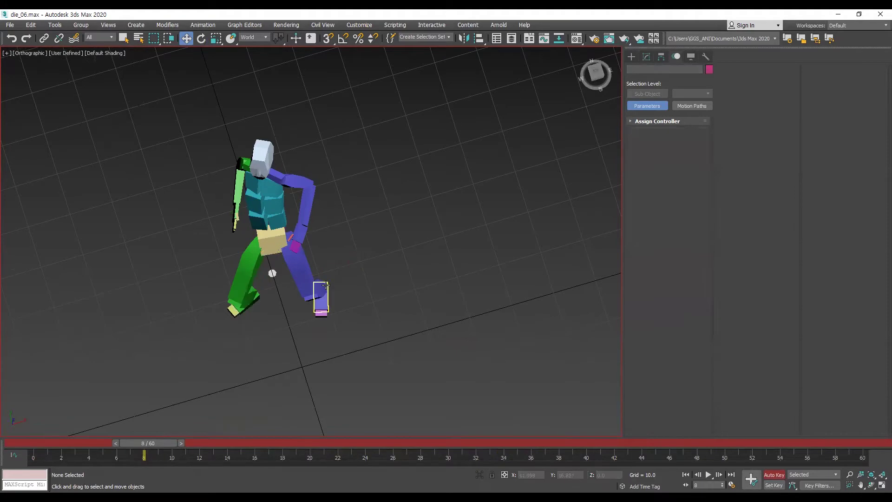
pyautogui.click(321, 308)
pyautogui.keyDown('alt'); pyautogui.moveTo(351, 315); pyautogui.dragTo(311, 305, button='middle'); pyautogui.keyUp('alt')
pyautogui.press(',')
pyautogui.keyDown('alt'); pyautogui.moveTo(361, 293); pyautogui.dragTo(350, 313, button='middle'); pyautogui.keyUp('alt')
pyautogui.moveTo(354, 319); pyautogui.dragTo(356, 312)
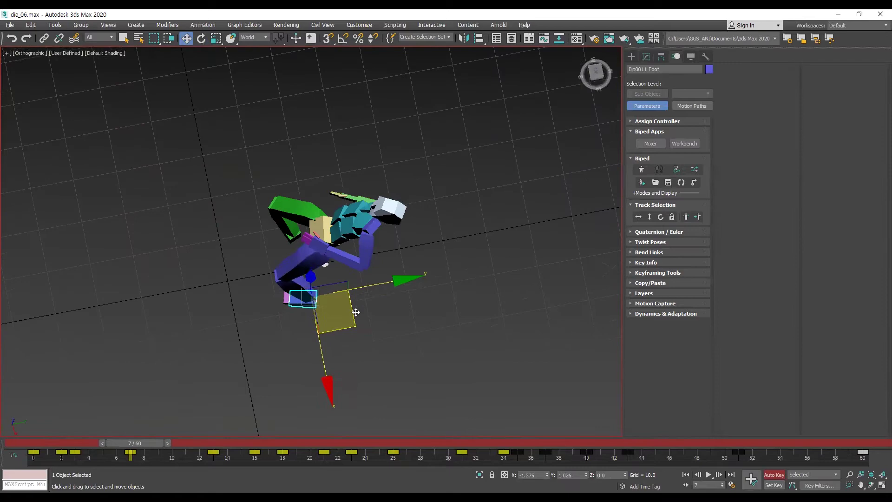
pyautogui.click(135, 453)
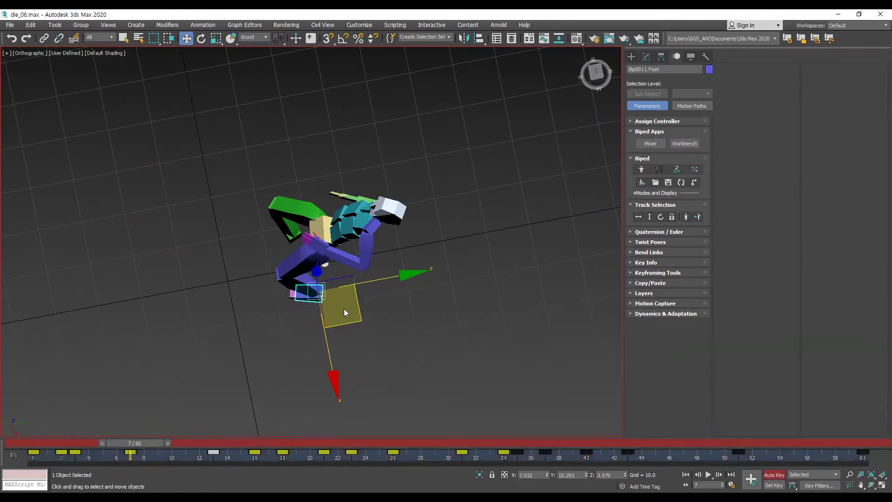
# Turn the left foot outward by about 23° around its local X axis at frame 7 and copy the key to frame 13
pyautogui.keyDown('alt'); pyautogui.moveTo(321, 294); pyautogui.dragTo(286, 332, button='middle'); pyautogui.keyUp('alt')
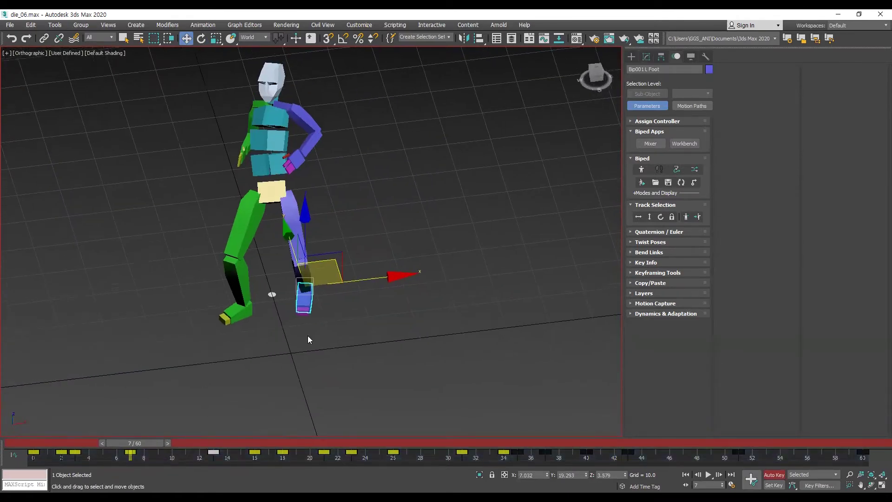
pyautogui.press('e')
pyautogui.moveTo(364, 326); pyautogui.dragTo(390, 319)
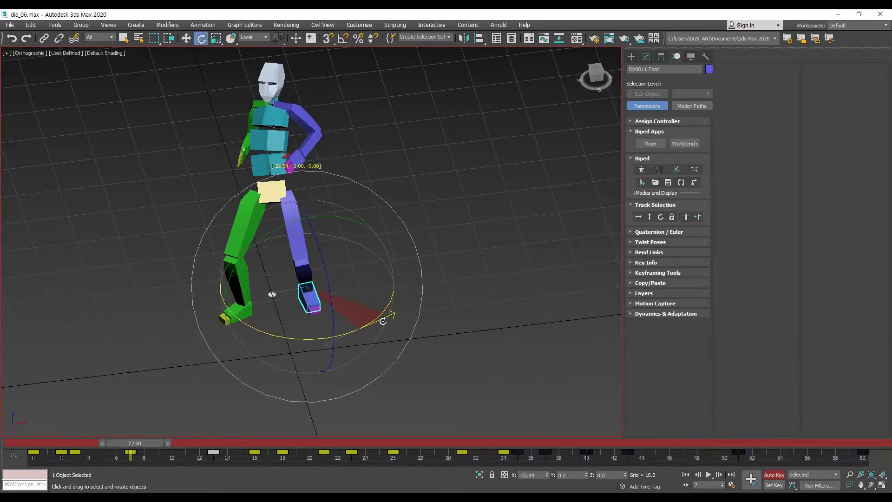
pyautogui.press('.')
pyautogui.press('.')
pyautogui.press('.')
pyautogui.press(',')
pyautogui.press(',')
pyautogui.press(',')
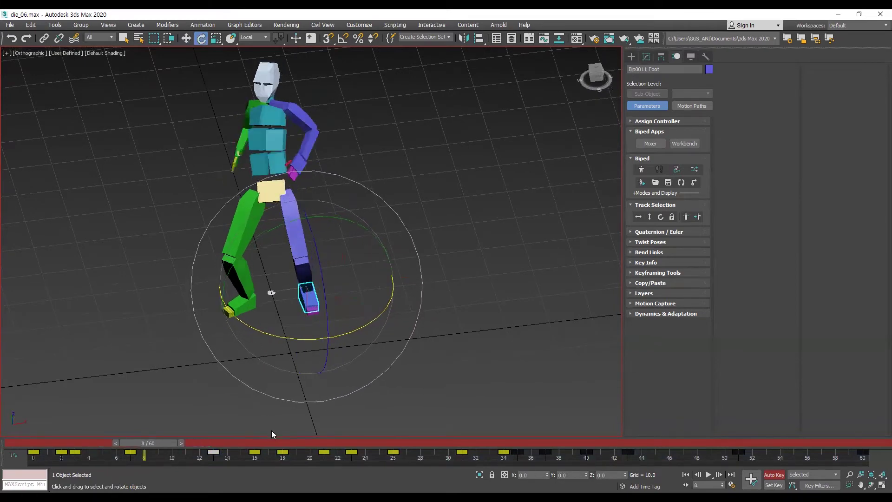
pyautogui.keyDown('shift'); pyautogui.moveTo(130, 452); pyautogui.dragTo(199, 452); pyautogui.keyUp('shift')
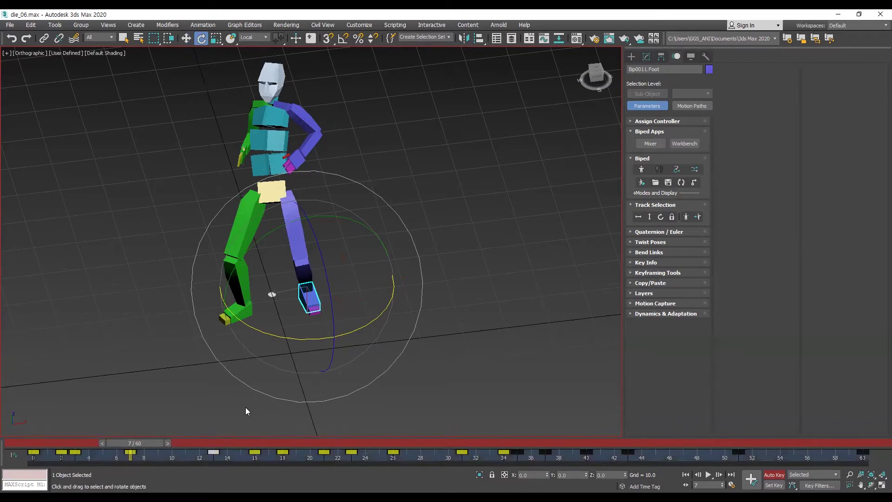
# Rotate the right foot at frame 7
pyautogui.click(250, 314)
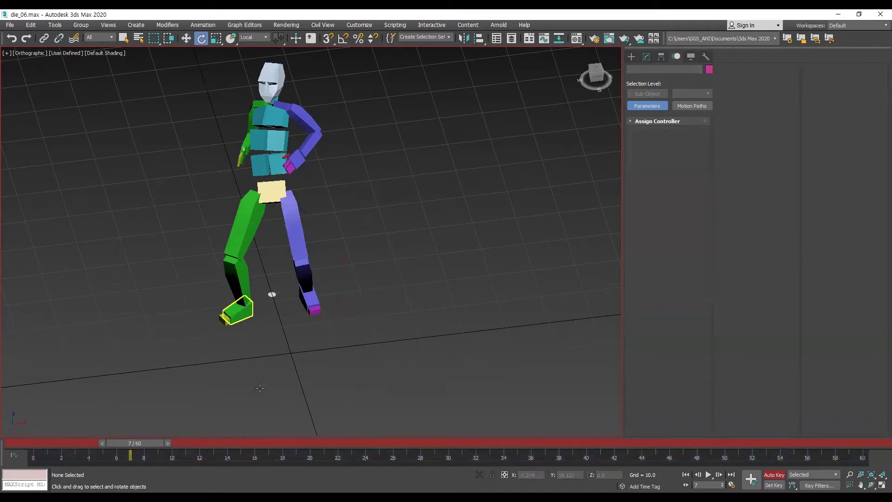
pyautogui.click(238, 311)
pyautogui.moveTo(277, 345); pyautogui.dragTo(296, 310)
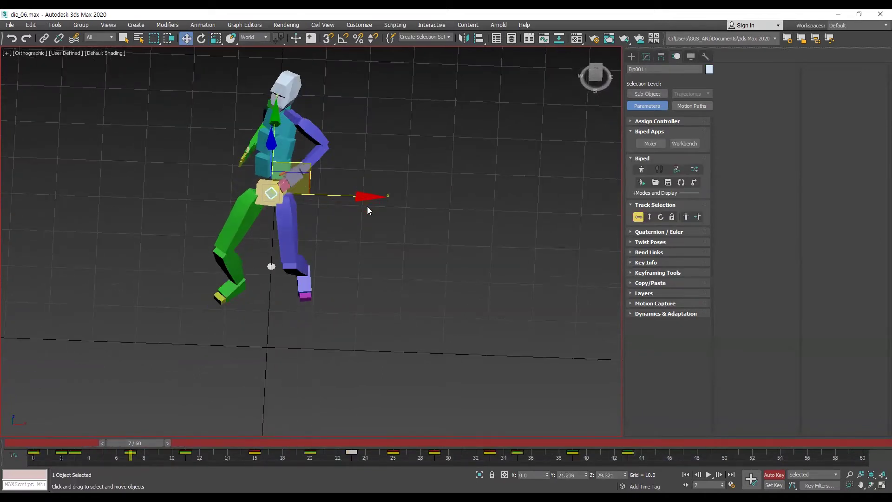
# Shift the biped's center of mass sideways at frame 11 to about X 2.01, toward the left foot
pyautogui.press('.')
pyautogui.press('.')
pyautogui.press('.')
pyautogui.press('.')
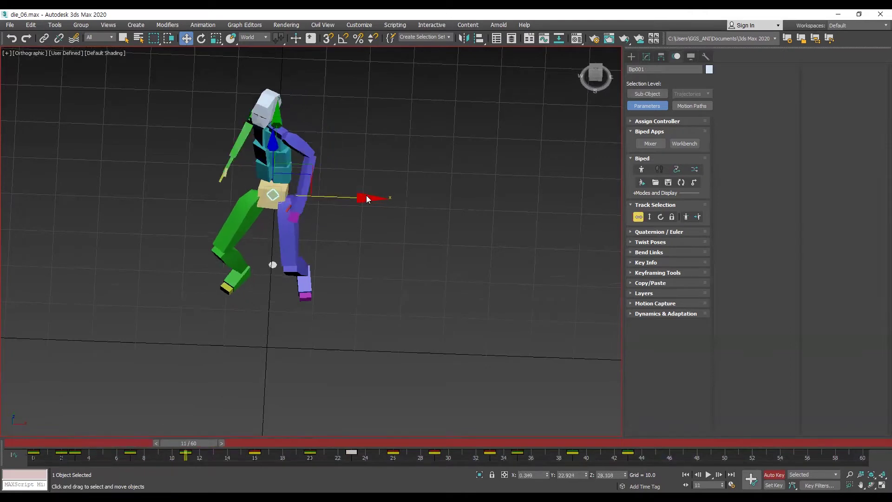
pyautogui.moveTo(364, 200); pyautogui.dragTo(373, 200)
pyautogui.press(',')
pyautogui.press(',')
pyautogui.press(',')
pyautogui.press(',')
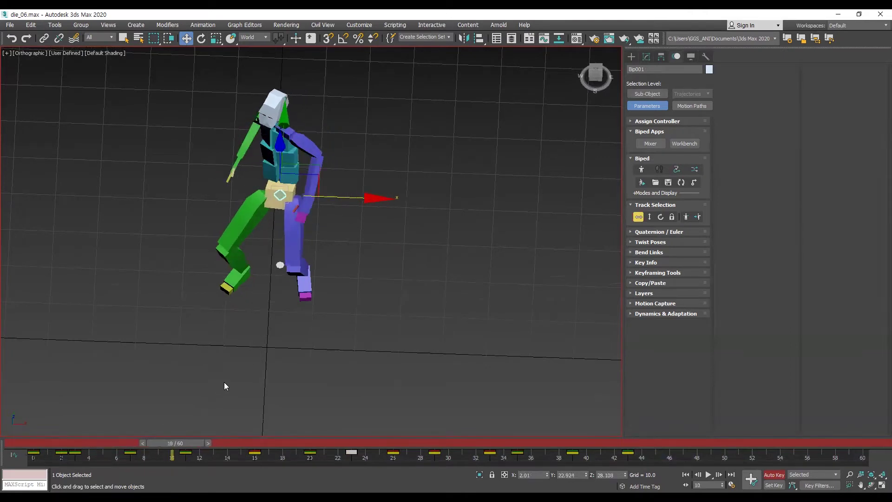
# Shift the center of mass sideways along X toward the left foot at frame 16
pyautogui.press('.')
pyautogui.press('.')
pyautogui.press('.')
pyautogui.press('.')
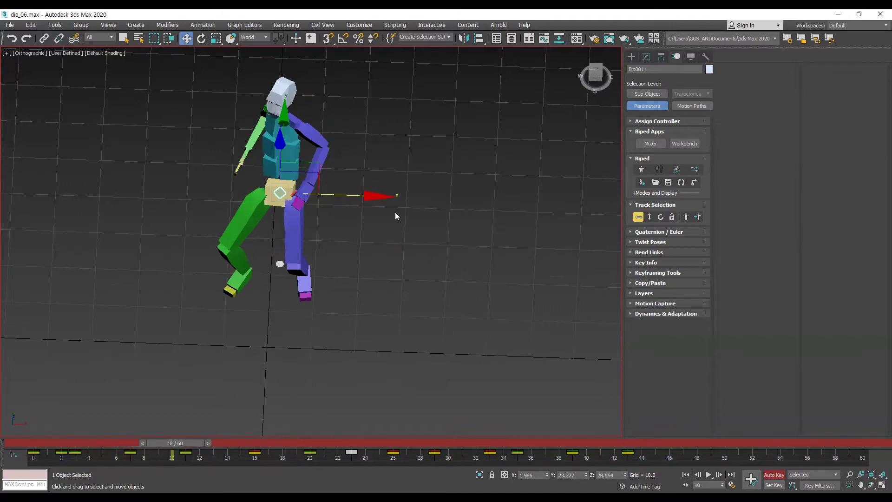
pyautogui.press('.')
pyautogui.press('.')
pyautogui.press('.')
pyautogui.press('.')
pyautogui.press('.')
pyautogui.press('.')
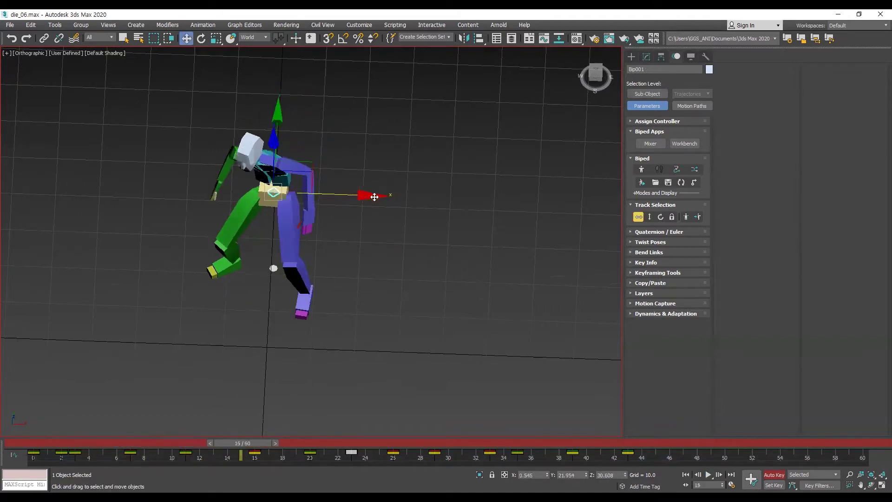
pyautogui.moveTo(140, 442); pyautogui.dragTo(201, 444)
# Step back and forth through the frames and switch to the left view to examine the body's sideways shift around frame 13
pyautogui.press('.')
pyautogui.press('.')
pyautogui.press('.')
pyautogui.press('.')
pyautogui.press(',')
pyautogui.press(',')
pyautogui.press(',')
pyautogui.press(',')
pyautogui.press('.')
pyautogui.press('.')
pyautogui.moveTo(176, 417); pyautogui.dragTo(237, 414)
pyautogui.press('l')
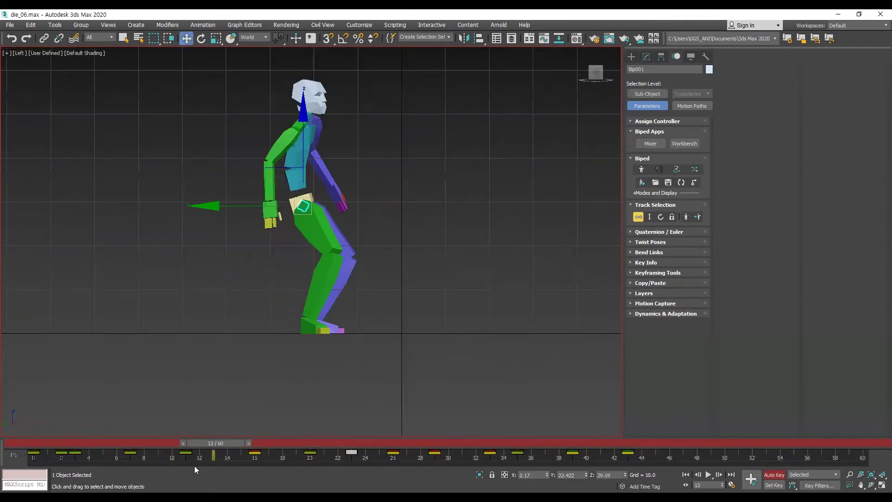
# Bend the biped's spine forward at frame 20 and rotate the head to match the lean
pyautogui.moveTo(211, 444); pyautogui.dragTo(254, 434)
pyautogui.press('w')
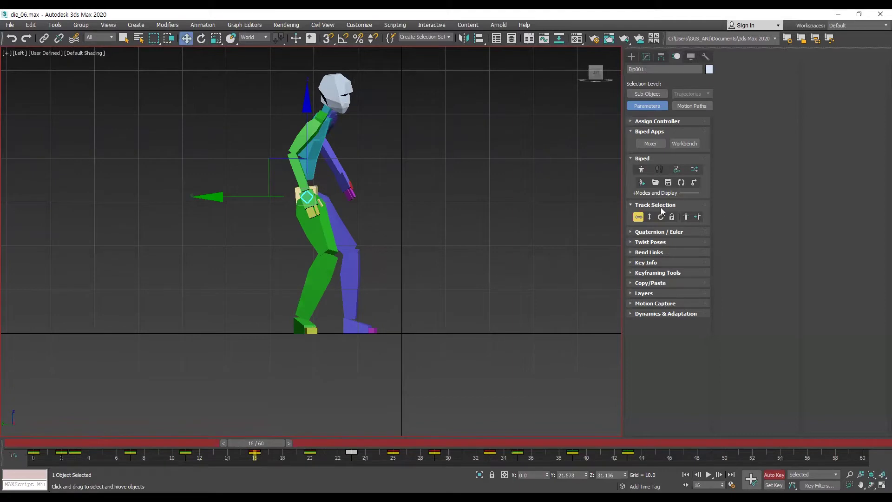
pyautogui.moveTo(256, 443)
pyautogui.mouseDown()
pyautogui.moveTo(61, 441)
pyautogui.moveTo(184, 444)
pyautogui.moveTo(264, 434)
pyautogui.mouseUp()
pyautogui.press('.')
pyautogui.press('.')
pyautogui.press('.')
pyautogui.press('.')
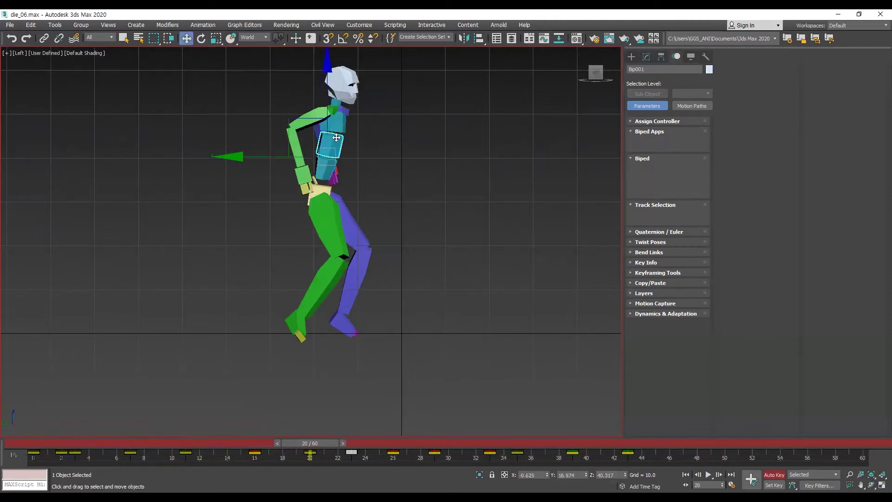
pyautogui.click(514, 159)
pyautogui.click(399, 99)
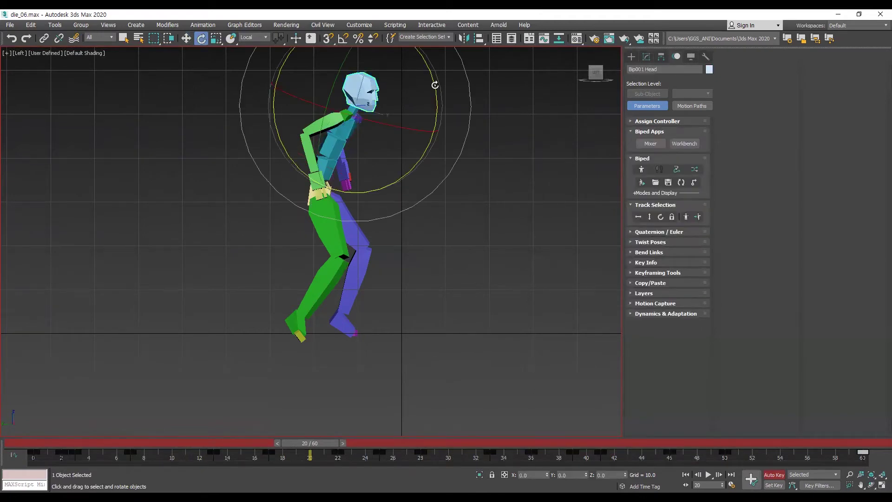
pyautogui.moveTo(387, 89); pyautogui.dragTo(377, 120)
# Step through frames 20 to 30 to examine how the body drops onto its knees and falls forward
pyautogui.press('.')
pyautogui.press('.')
pyautogui.press('.')
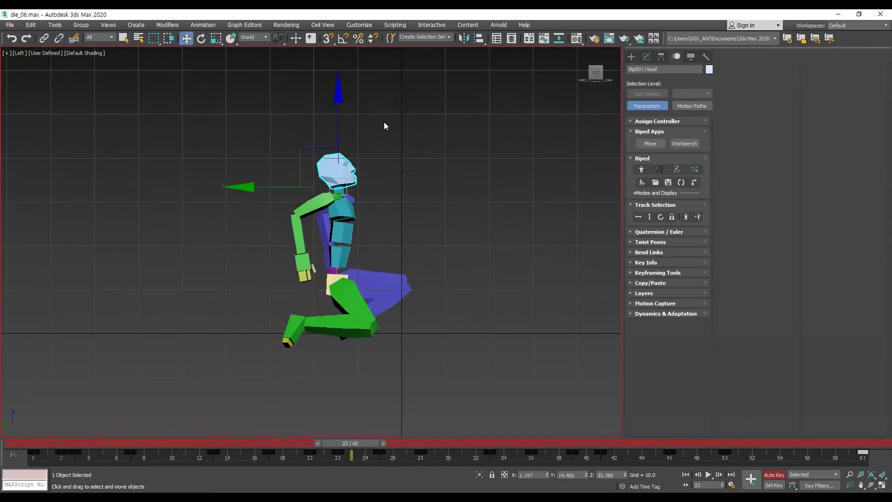
pyautogui.press('.')
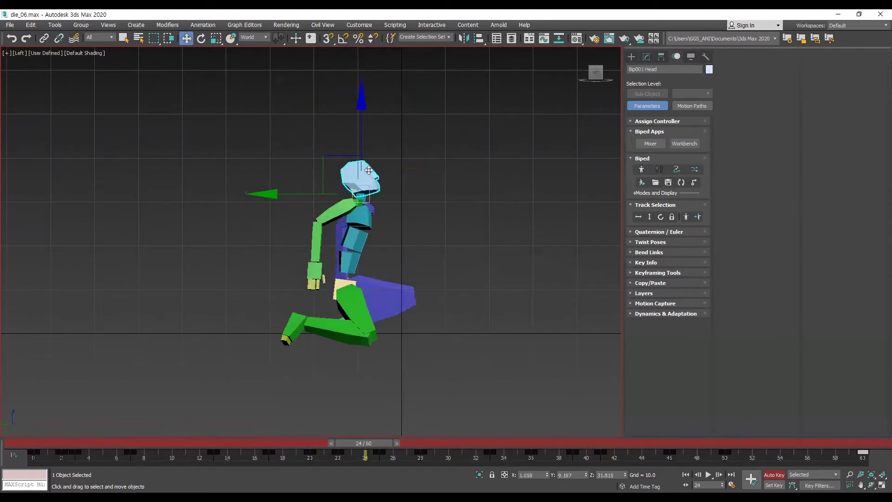
pyautogui.press('.')
pyautogui.press('.')
pyautogui.press('.')
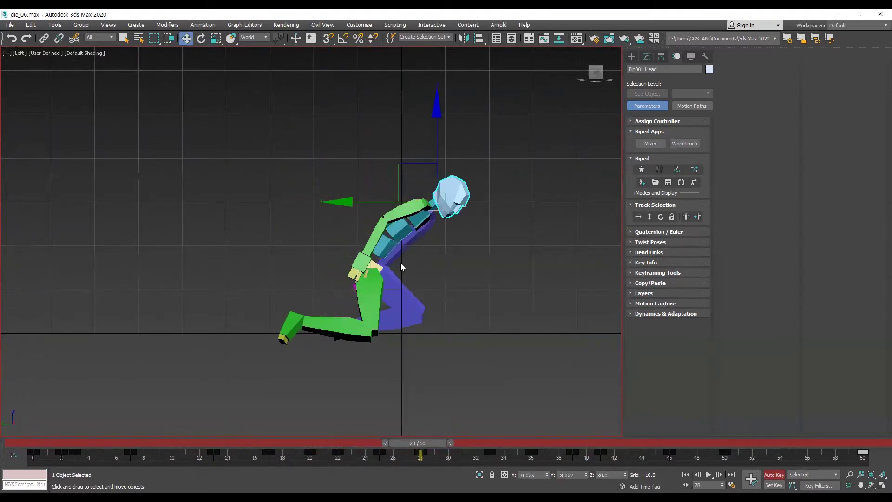
pyautogui.press('.')
pyautogui.press('.')
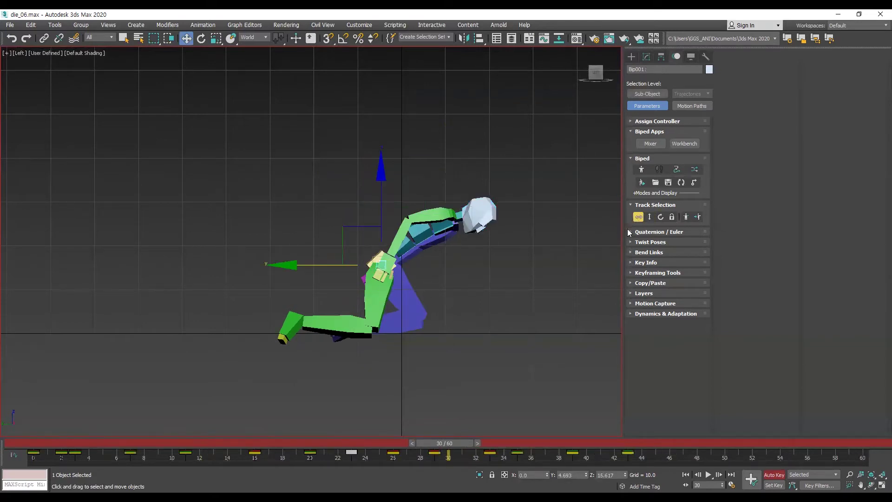
# Move the center of mass forward at frame 23 to about Y 9.7, Z 12.3, and delay all its following keys by 14 frames
pyautogui.moveTo(276, 444); pyautogui.dragTo(358, 411)
pyautogui.press('w')
pyautogui.moveTo(324, 245); pyautogui.dragTo(347, 241)
pyautogui.moveTo(379, 449); pyautogui.dragTo(645, 463)
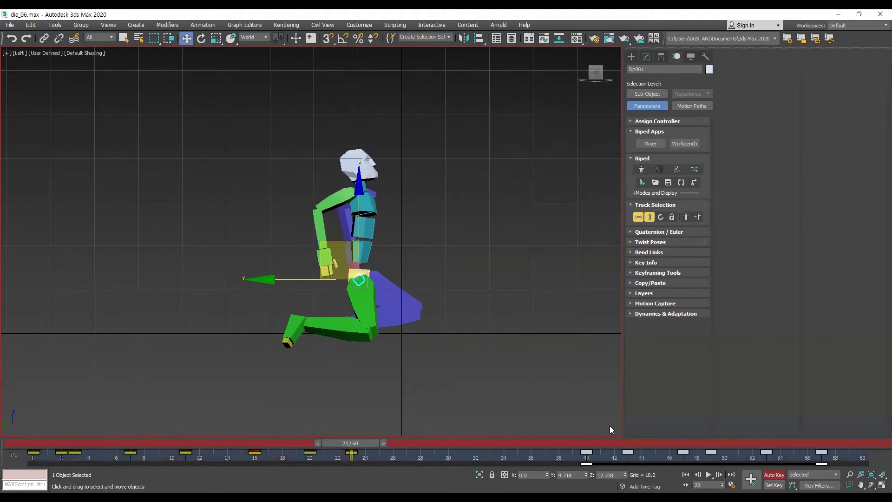
# Move the center of mass backward at frame 28 to about Y 19.7, so the hips sit back toward the heels
pyautogui.press('.')
pyautogui.press('.')
pyautogui.press('.')
pyautogui.press('.')
pyautogui.press('.')
pyautogui.moveTo(349, 252); pyautogui.dragTo(305, 250)
pyautogui.press(',')
pyautogui.press(',')
pyautogui.press(',')
# Move the center of mass forward and up at frame 34 to about Y 9.3, Z 14.5
pyautogui.press('.')
pyautogui.press('.')
pyautogui.press('.')
pyautogui.press('.')
pyautogui.press('.')
pyautogui.press('.')
pyautogui.press('.')
pyautogui.press('.')
pyautogui.press('.')
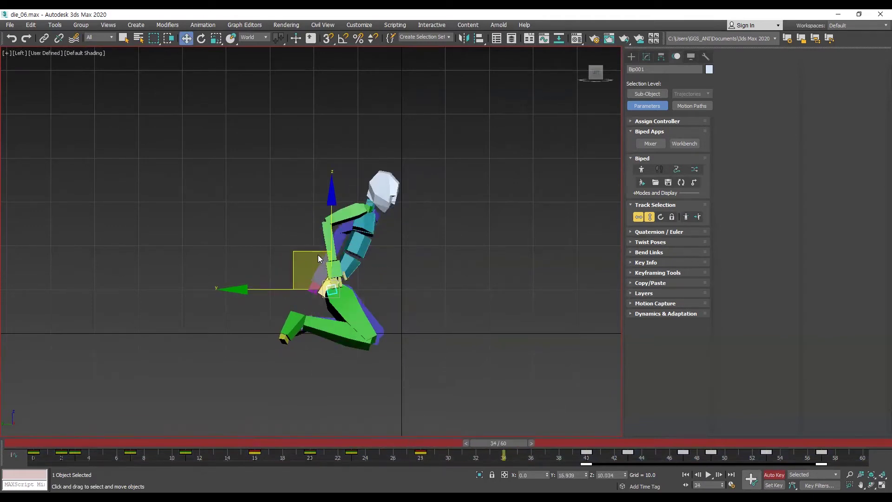
pyautogui.moveTo(327, 238); pyautogui.dragTo(340, 233)
# Remove the center of mass key at frame 40 and move the key at frame 43 to frame 37
pyautogui.press('.')
pyautogui.press('.')
pyautogui.press('.')
pyautogui.press('.')
pyautogui.press('.')
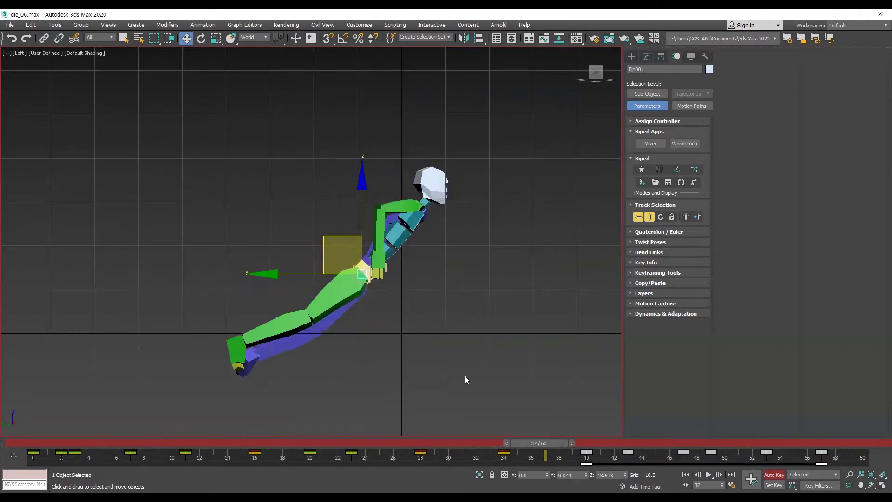
pyautogui.moveTo(581, 453); pyautogui.dragTo(552, 453)
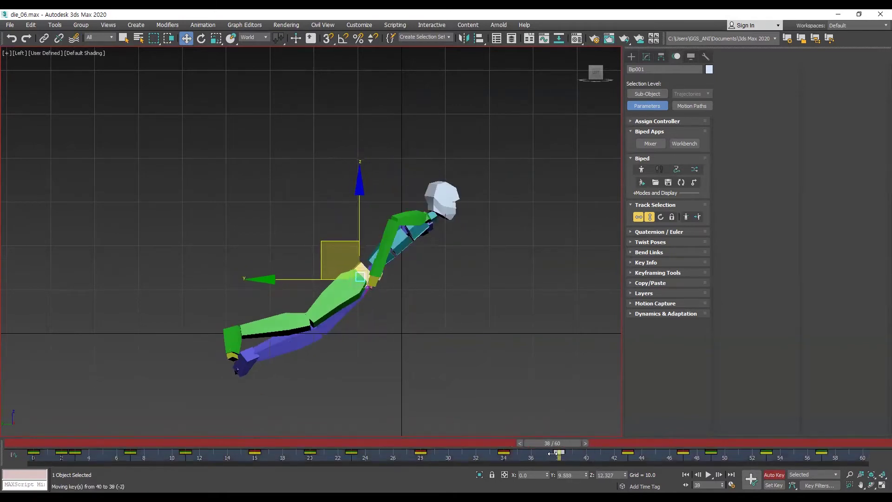
pyautogui.press(',')
pyautogui.press(',')
pyautogui.press(',')
pyautogui.press(',')
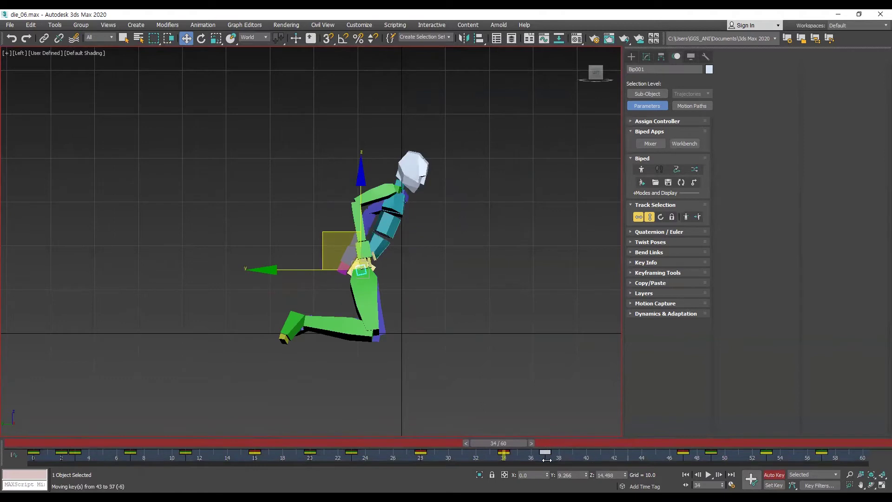
# Check the fall in playback and delete the remaining center of mass keys from frame 47 to frame 57
pyautogui.press('/')
pyautogui.press('.')
pyautogui.press(',')
pyautogui.press(',')
pyautogui.press(',')
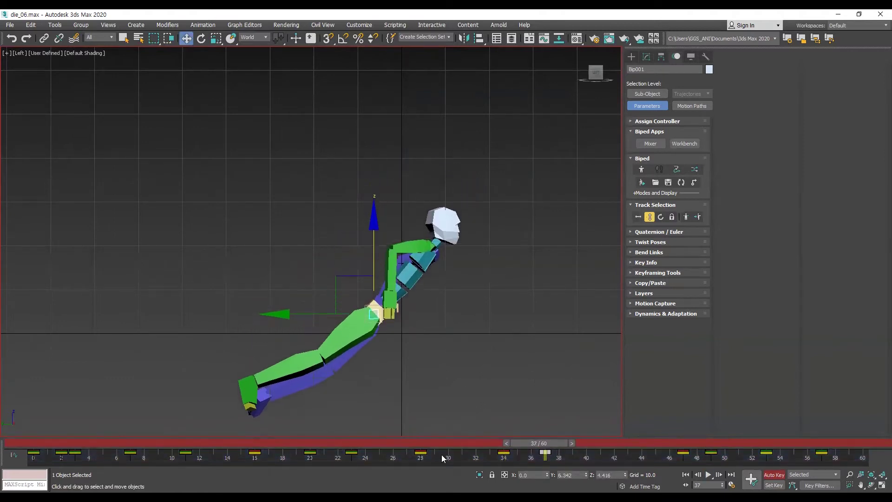
pyautogui.click(406, 443)
pyautogui.press('/')
pyautogui.moveTo(406, 443); pyautogui.dragTo(557, 450)
pyautogui.press(',')
pyautogui.moveTo(657, 454); pyautogui.dragTo(852, 459)
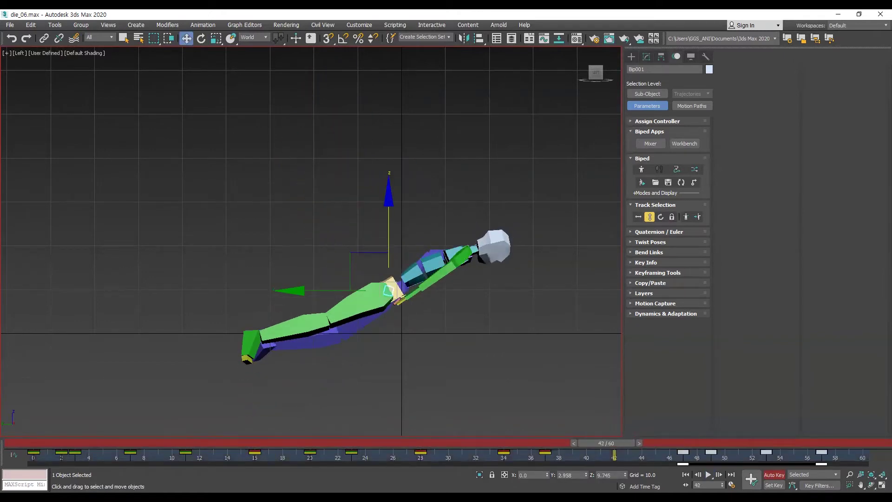
pyautogui.press('Delete')
# Move the last center of mass key from frame 37 to 38 and rotate the body forward there until it lies flat
pyautogui.click(361, 444)
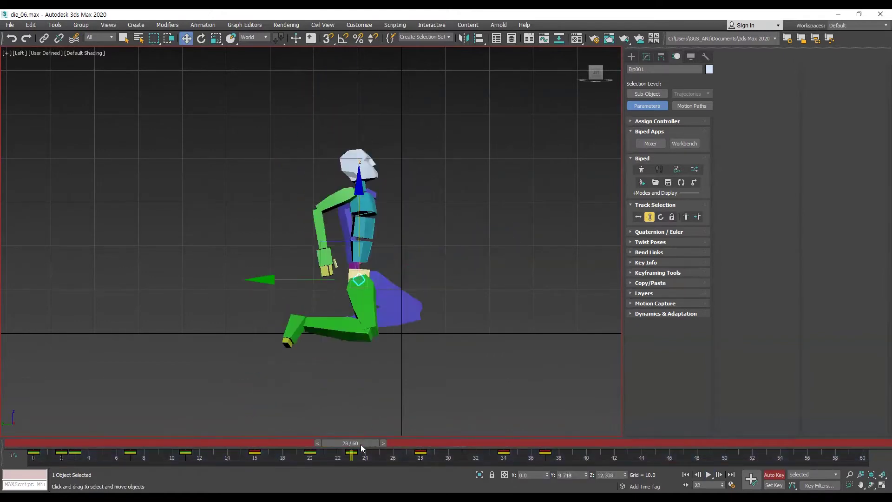
pyautogui.press('/')
pyautogui.press('/')
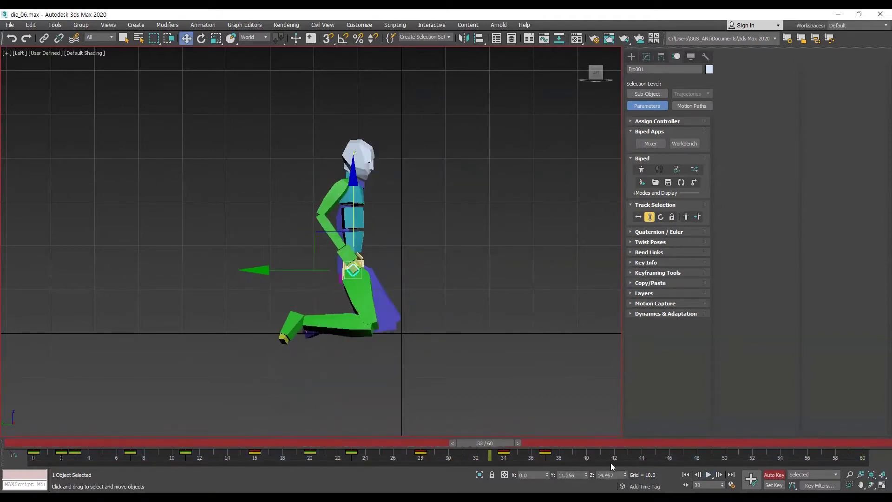
pyautogui.moveTo(547, 456); pyautogui.dragTo(559, 457)
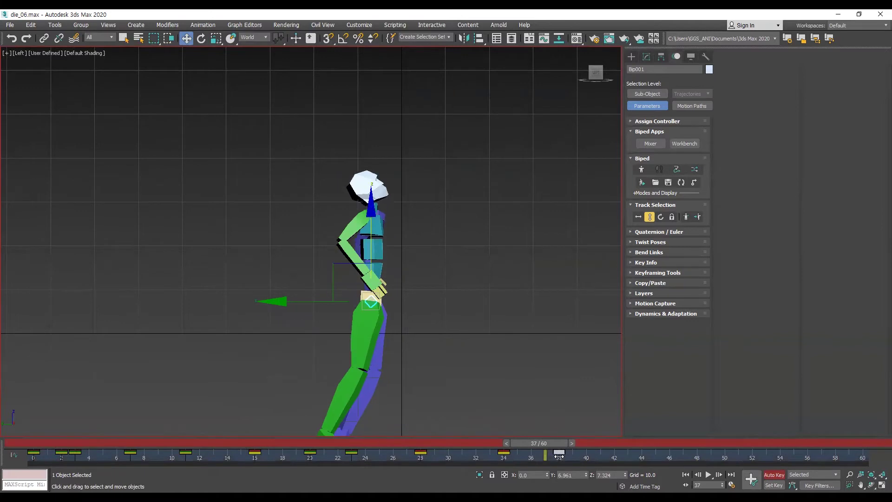
pyautogui.press('e')
pyautogui.moveTo(455, 285); pyautogui.dragTo(478, 358)
# Step back and forth before frame 38 and play the animation to check the timing of the final fall
pyautogui.press(',')
pyautogui.press(',')
pyautogui.press(',')
pyautogui.press(',')
pyautogui.press('.')
pyautogui.press('.')
pyautogui.press('.')
pyautogui.press('.')
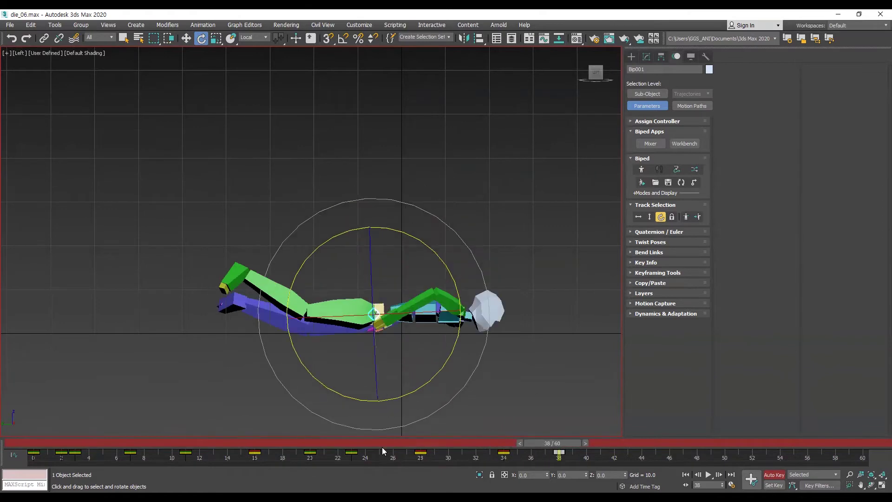
pyautogui.press('/')
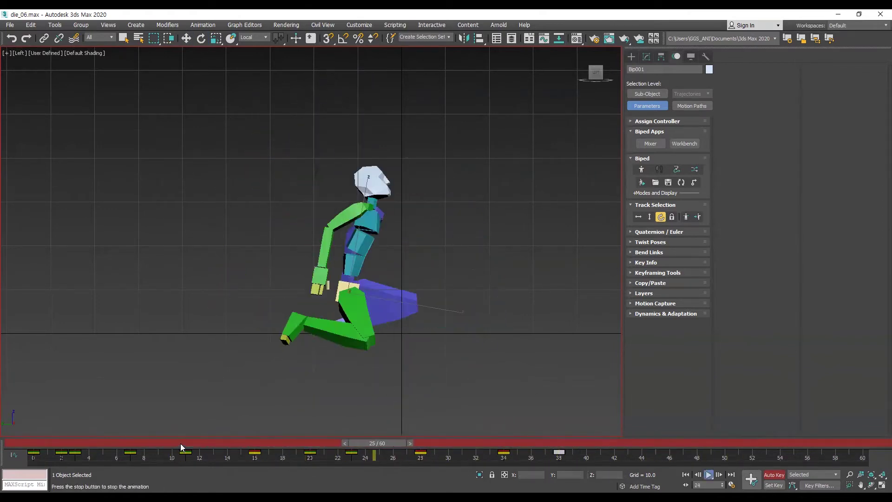
pyautogui.press('/')
# Rotate the center of mass upright at frame 34 and move it forward to about Y 6.6, Z 14.7
pyautogui.press('e')
pyautogui.press('.')
pyautogui.press('.')
pyautogui.press('.')
pyautogui.moveTo(446, 277); pyautogui.dragTo(455, 225)
pyautogui.moveTo(336, 236); pyautogui.dragTo(348, 237)
# Move the final lying-down center of mass key from frame 38 to frame 42
pyautogui.press('.')
pyautogui.press('.')
pyautogui.press('.')
pyautogui.press(',')
pyautogui.moveTo(557, 457); pyautogui.dragTo(614, 453)
# Move the center of mass forward and slightly up at frame 37 to about Y 0.8, Z 13.3
pyautogui.press('.')
pyautogui.moveTo(365, 244); pyautogui.dragTo(383, 240)
pyautogui.press('.')
pyautogui.press('.')
pyautogui.press('.')
pyautogui.press('.')
pyautogui.press(',')
pyautogui.press(',')
pyautogui.press(',')
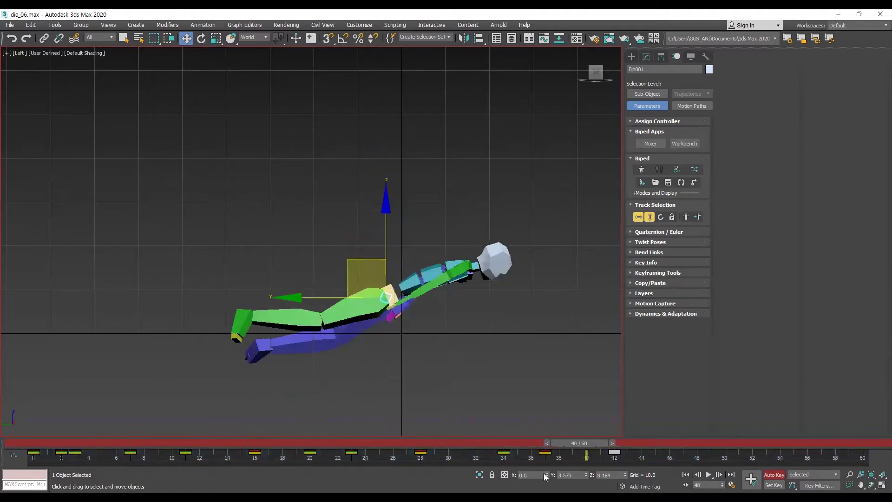
pyautogui.press(',')
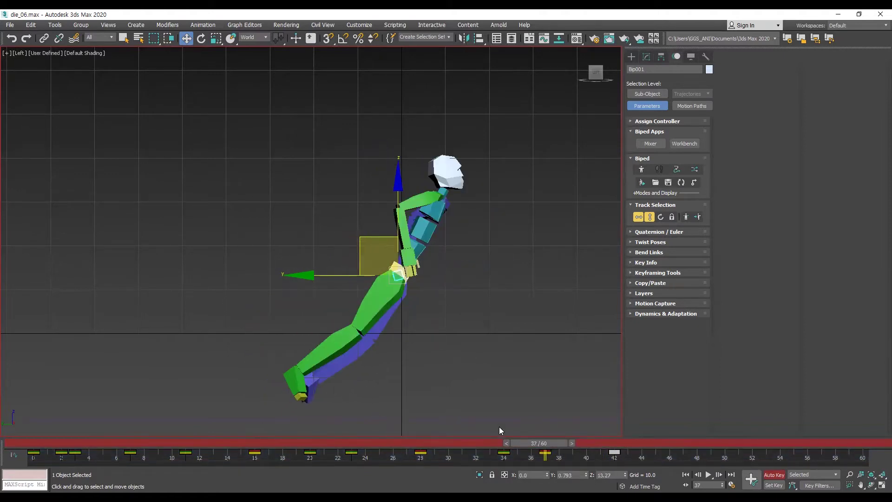
# Shift the center of mass key from frame 37 to 38 and lower the body slightly there
pyautogui.press('.')
pyautogui.moveTo(386, 232); pyautogui.dragTo(379, 256)
pyautogui.press(',')
pyautogui.press(',')
pyautogui.press(',')
pyautogui.press('.')
pyautogui.press('.')
pyautogui.press('.')
pyautogui.press('.')
pyautogui.press('.')
pyautogui.press('.')
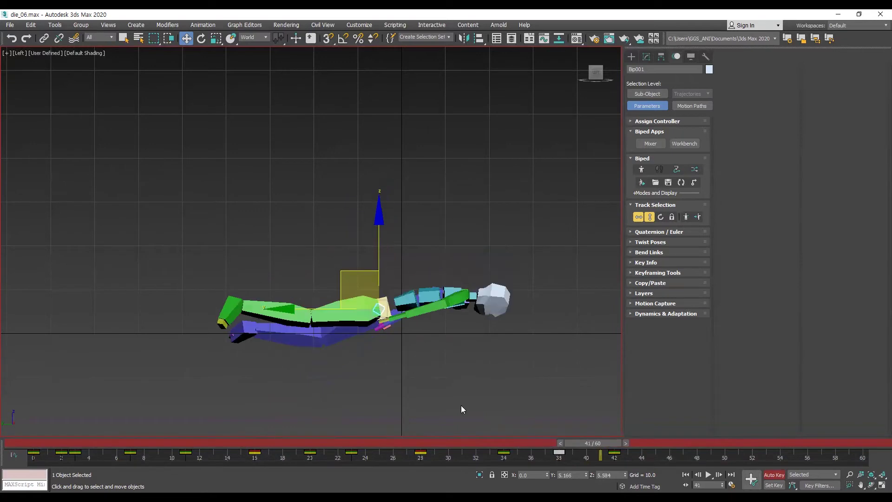
# Play back the fall and move the center of mass forward along Y at frame 42
pyautogui.press('/')
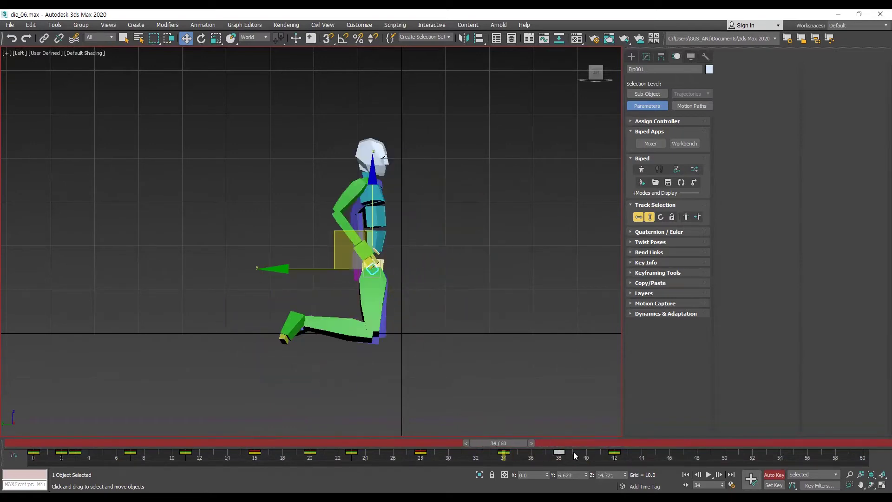
pyautogui.press('/')
pyautogui.press('/')
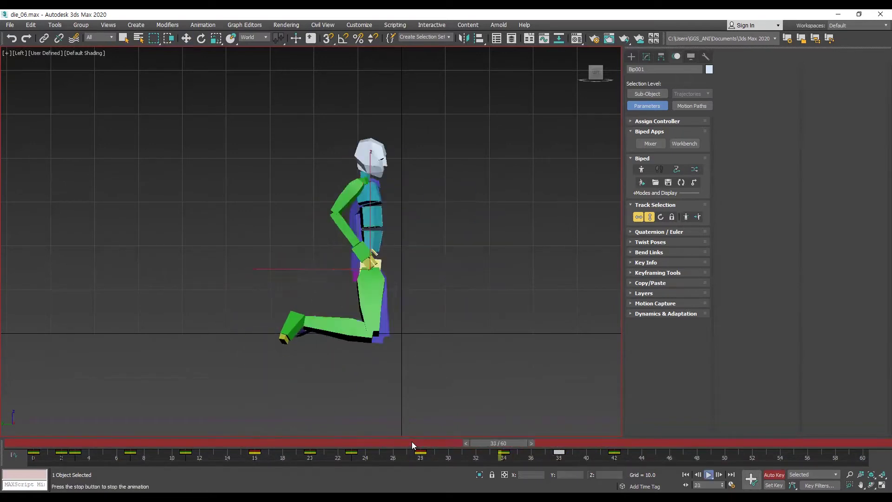
pyautogui.press('/')
pyautogui.press('.')
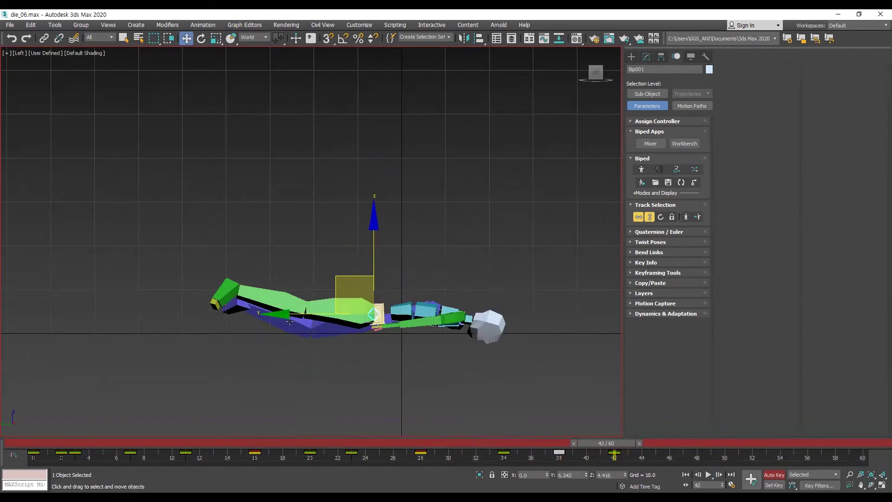
pyautogui.moveTo(299, 316); pyautogui.dragTo(317, 322)
# Play the animation and step through frames 27 to 35 to examine the transition from kneeling to falling
pyautogui.press('/')
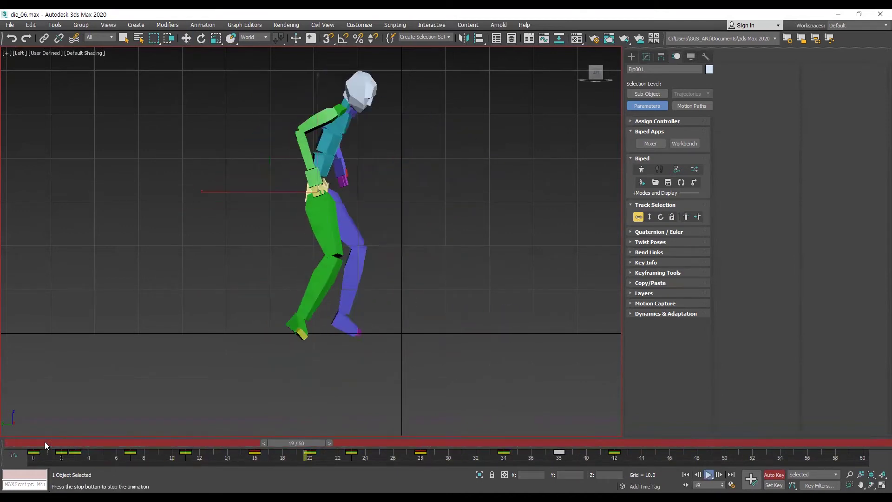
pyautogui.press('/')
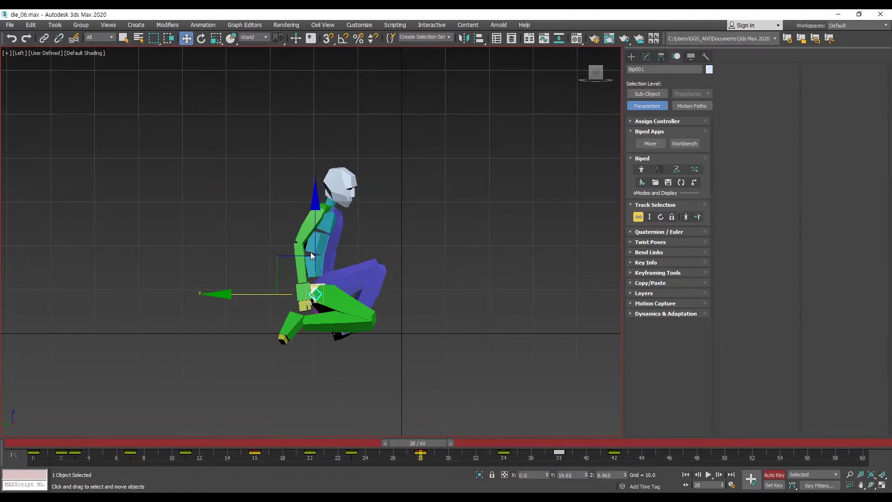
pyautogui.press('.')
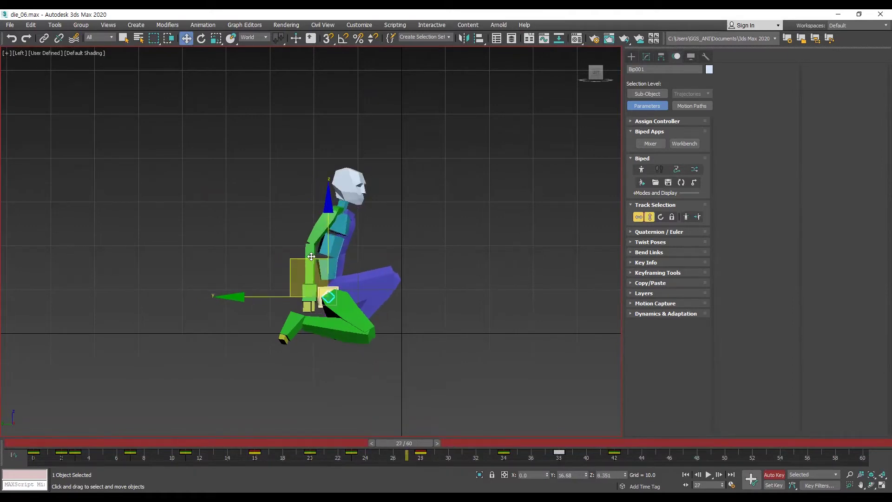
pyautogui.press('.')
pyautogui.press('.')
pyautogui.press('.')
pyautogui.press('.')
pyautogui.press('.')
pyautogui.press('.')
pyautogui.press('.')
pyautogui.press('.')
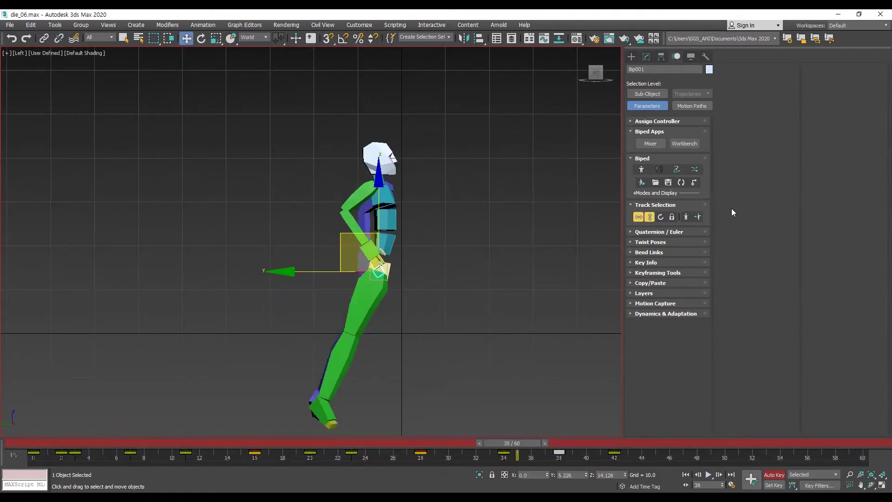
pyautogui.press('/')
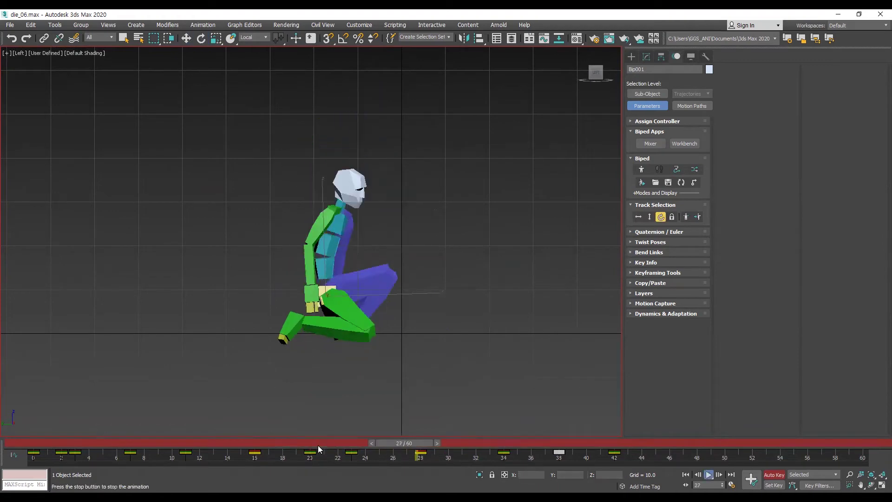
pyautogui.press('/')
# Rotate the biped's center of mass at frame 29 to adjust the kneeling body's lean
pyautogui.press(',')
pyautogui.press(',')
pyautogui.press(',')
pyautogui.press(',')
pyautogui.press('.')
pyautogui.press('.')
pyautogui.press('.')
pyautogui.press('.')
pyautogui.press('.')
pyautogui.press('.')
pyautogui.press('.')
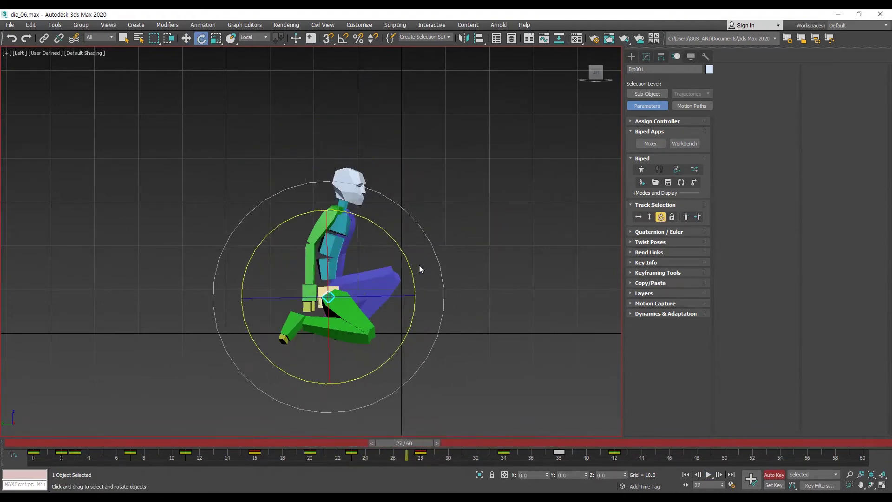
pyautogui.press('.')
pyautogui.press('.')
pyautogui.press('.')
pyautogui.press('.')
pyautogui.press('.')
pyautogui.press('.')
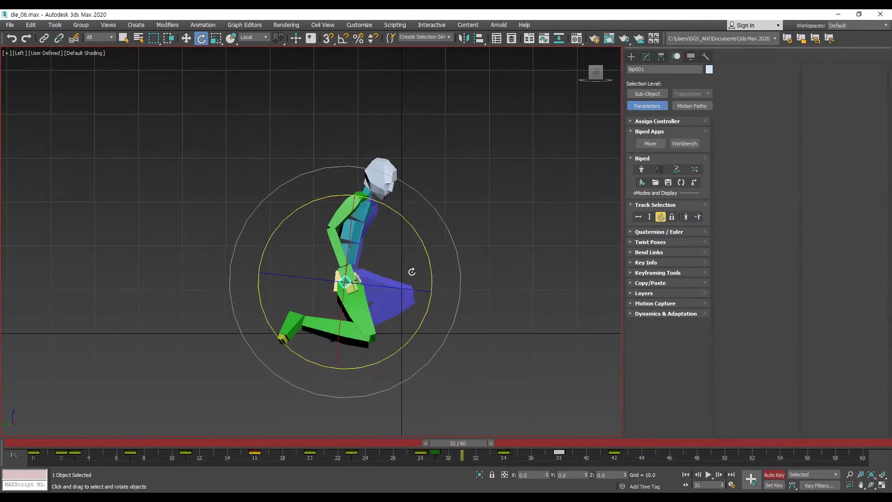
# Step through the frames from 31 to 43 and replay the animation to examine the complete fall
pyautogui.press('.')
pyautogui.press('.')
pyautogui.press('.')
pyautogui.press('.')
pyautogui.press('.')
pyautogui.press('.')
pyautogui.press('.')
pyautogui.press('.')
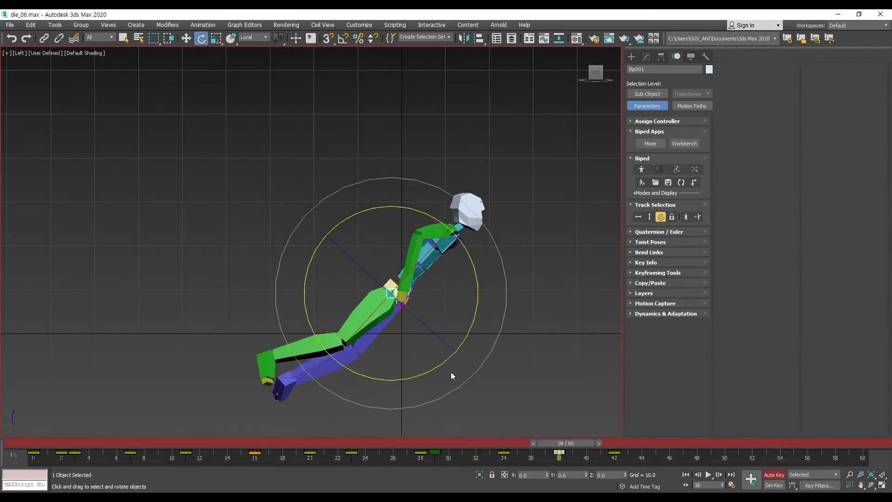
pyautogui.press('.')
pyautogui.press('.')
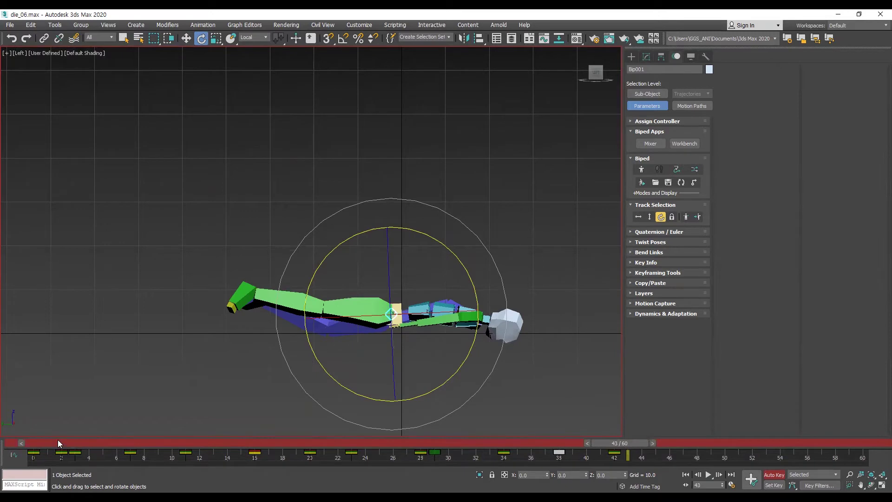
pyautogui.press('/')
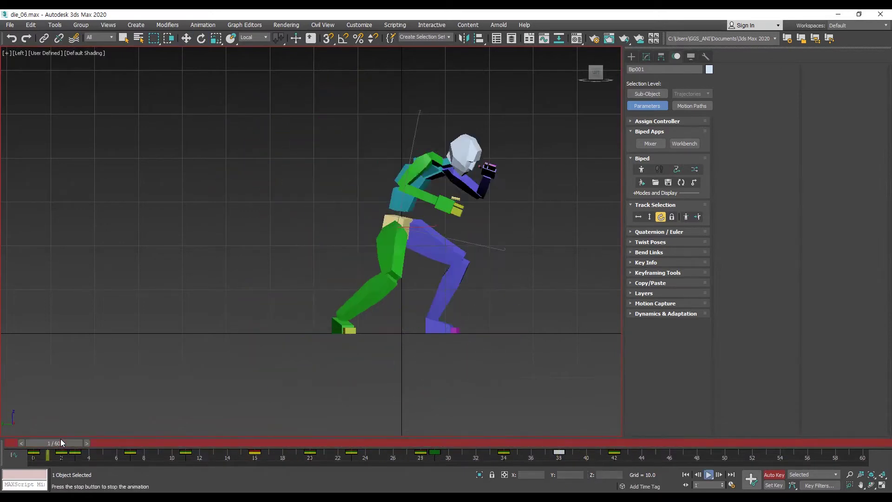
# Shift the right foot's keys from frames 34 to 49 six frames later so they start at frame 40
pyautogui.press('/')
pyautogui.scroll(2, 293, 333)
pyautogui.click(294, 325)
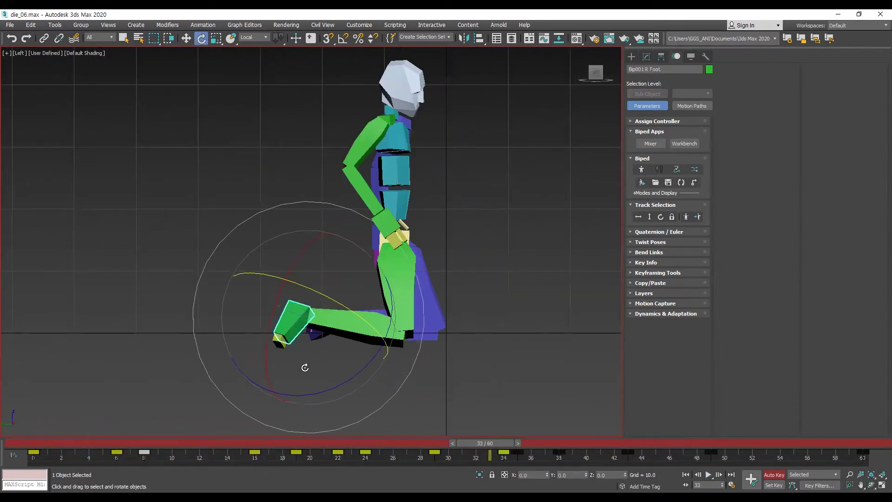
pyautogui.press('.')
pyautogui.press('.')
pyautogui.press('.')
pyautogui.press('.')
pyautogui.press('.')
pyautogui.press('.')
pyautogui.press('.')
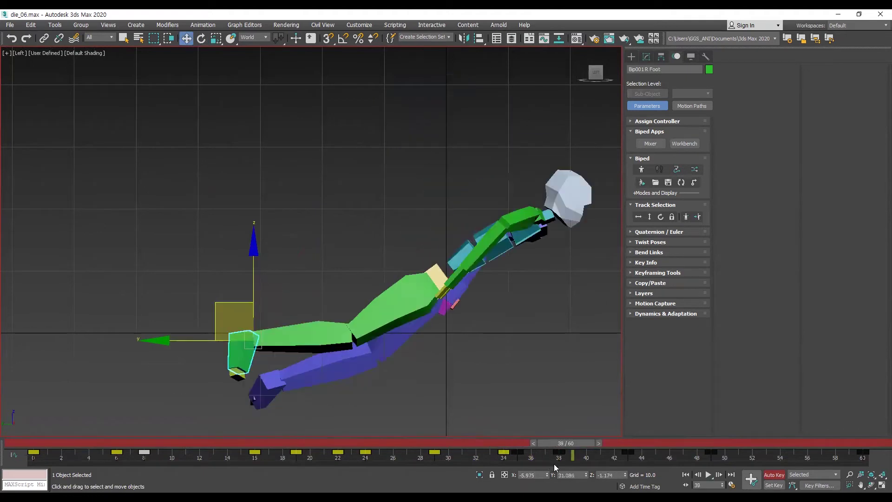
pyautogui.press('.')
pyautogui.moveTo(790, 460); pyautogui.dragTo(661, 458)
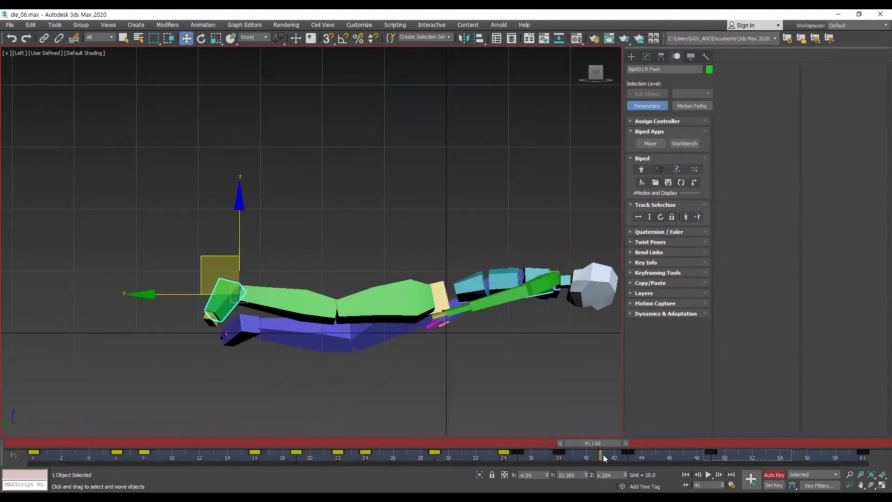
pyautogui.moveTo(590, 469); pyautogui.dragTo(588, 469)
# Step through the frames around 42 and play back the animation to examine the right foot's timing
pyautogui.press(',')
pyautogui.press(',')
pyautogui.press('.')
pyautogui.press('.')
pyautogui.press('.')
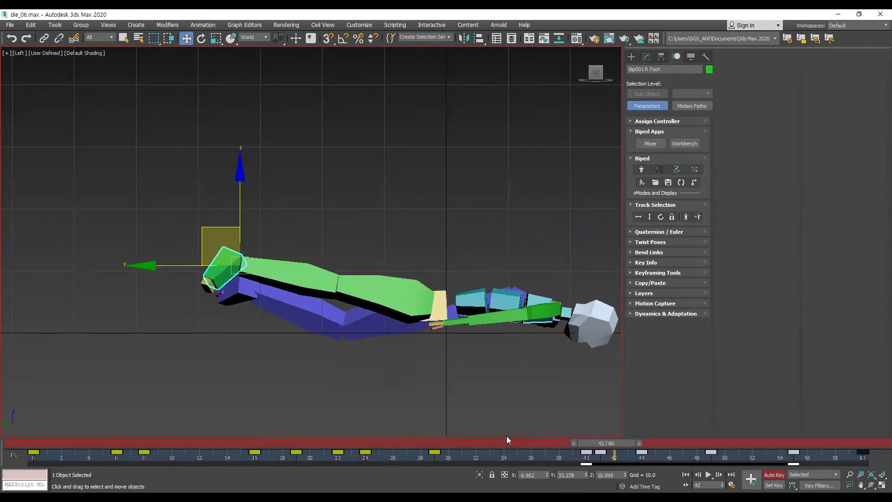
pyautogui.click(511, 441)
pyautogui.press('/')
pyautogui.moveTo(511, 441); pyautogui.dragTo(372, 439)
pyautogui.press('/')
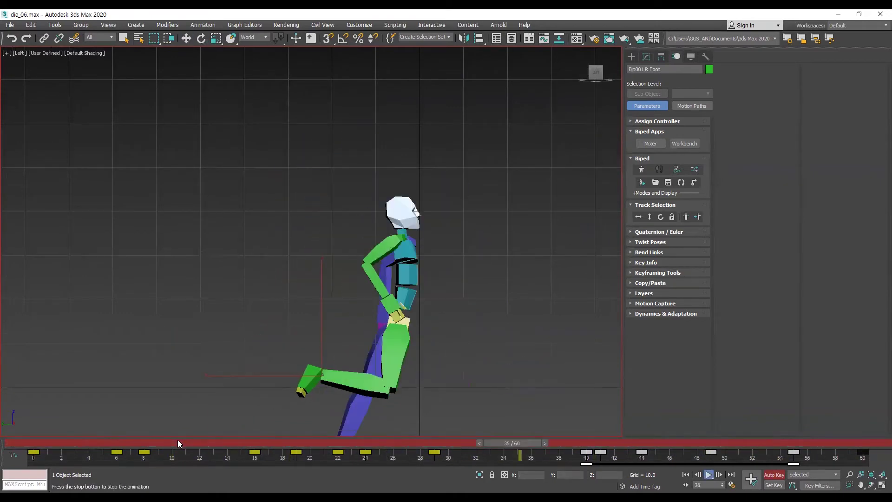
# Scrub from the recoil through kneeling and falling, and replay the animation to review the complete death
pyautogui.moveTo(46, 445); pyautogui.dragTo(162, 443)
pyautogui.press('w')
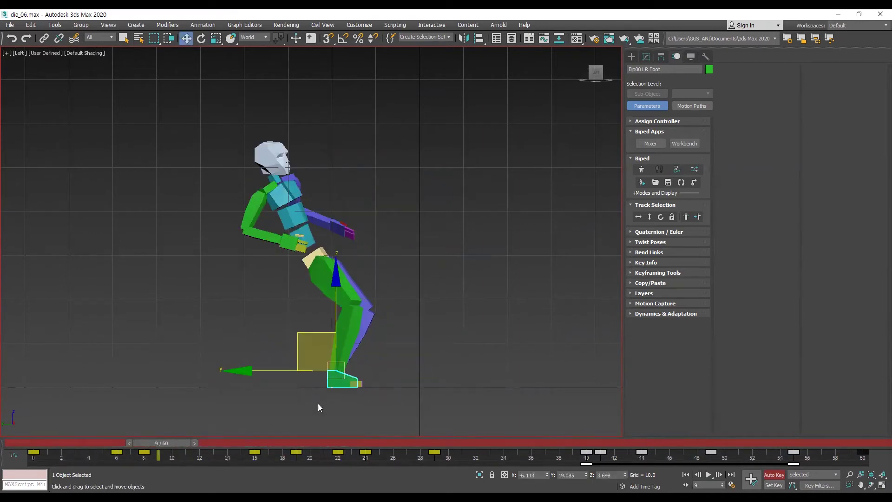
pyautogui.moveTo(234, 444); pyautogui.dragTo(670, 454)
pyautogui.moveTo(584, 450); pyautogui.dragTo(501, 457)
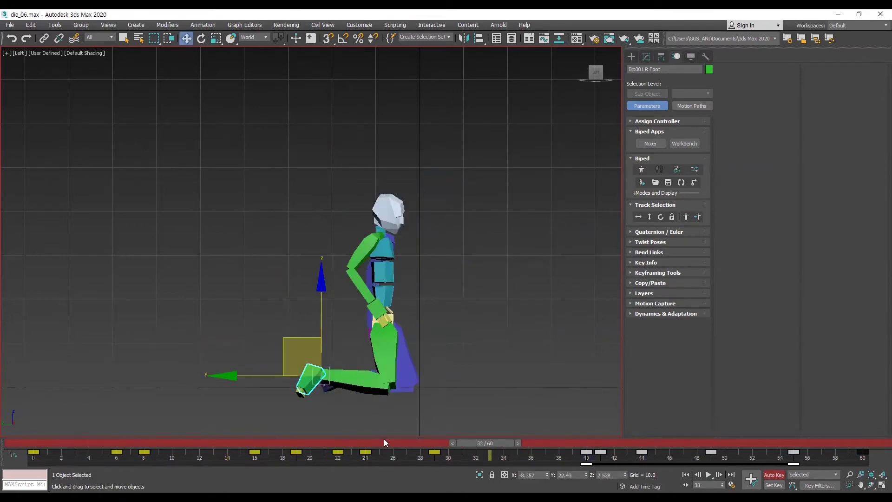
pyautogui.press('/')
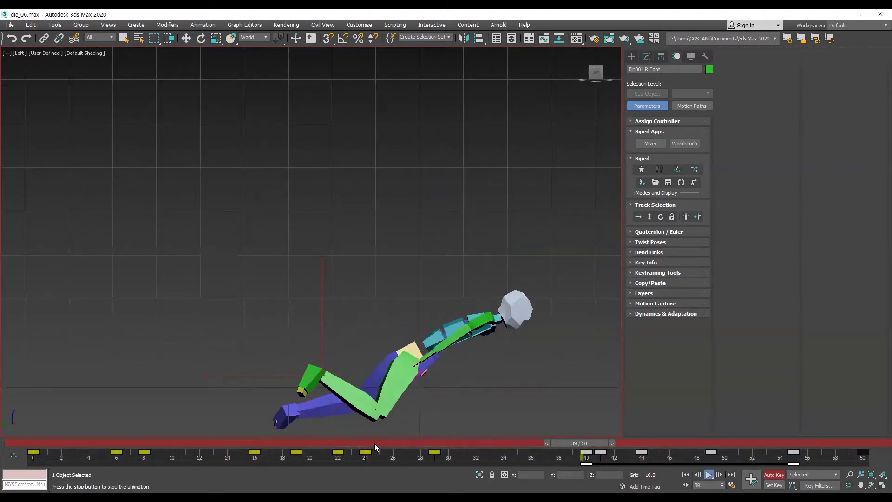
pyautogui.click(383, 443)
pyautogui.moveTo(383, 444)
pyautogui.mouseDown()
pyautogui.moveTo(422, 443)
pyautogui.moveTo(331, 443)
pyautogui.moveTo(400, 443)
pyautogui.mouseUp()
pyautogui.moveTo(400, 444); pyautogui.dragTo(436, 444)
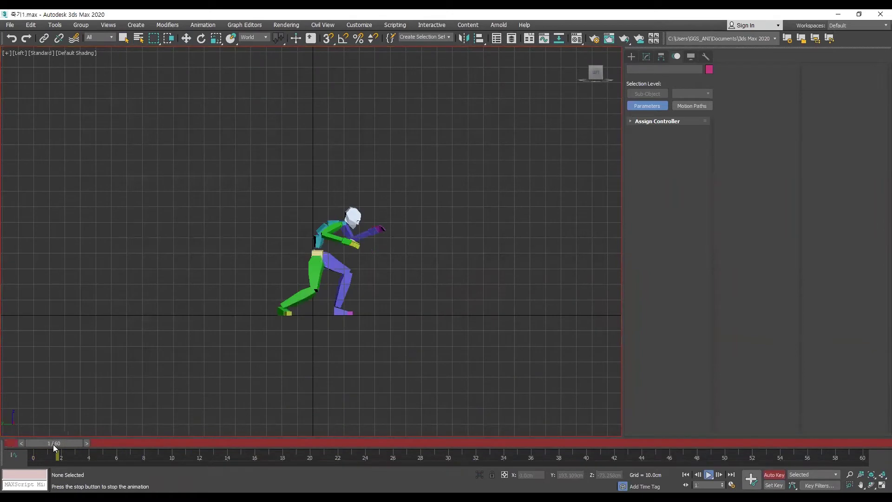
# Move the center of mass backward at frame 3 of the standing recoil
pyautogui.moveTo(53, 444); pyautogui.dragTo(39, 442)
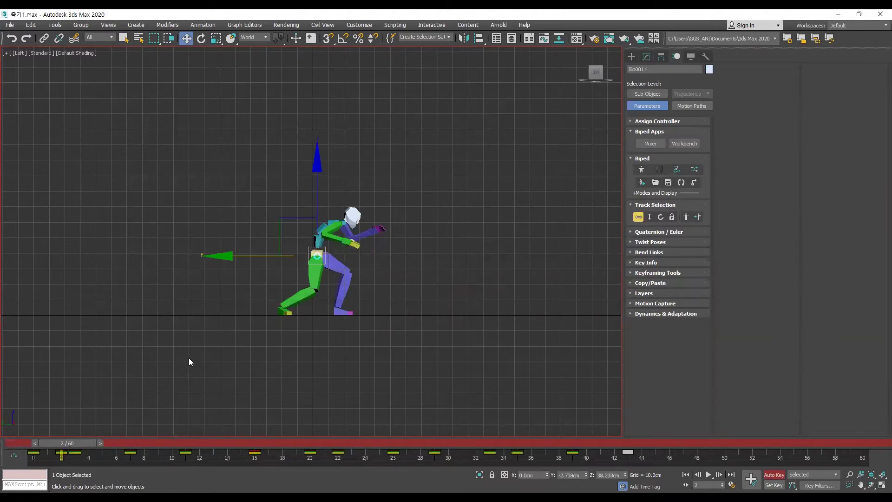
pyautogui.press('.')
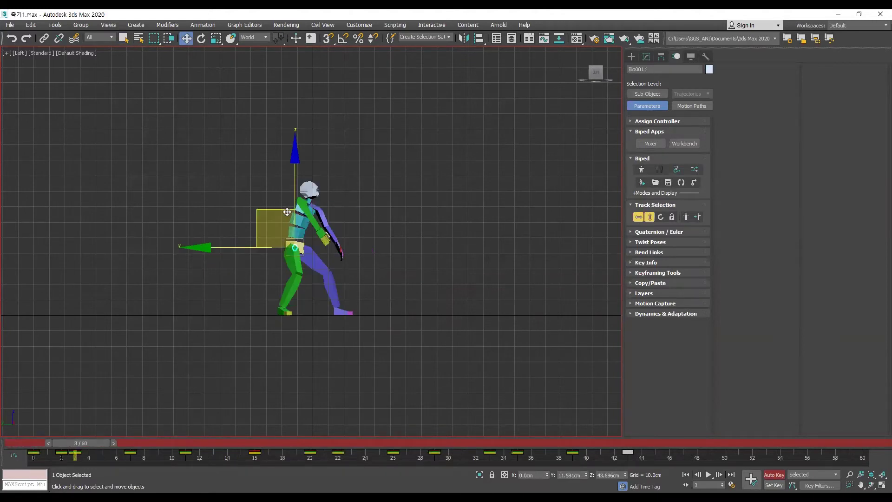
pyautogui.moveTo(286, 211); pyautogui.dragTo(277, 213)
# Activate the center of mass's rotation track and step through the first seven frames to examine the recoil
pyautogui.click(661, 217)
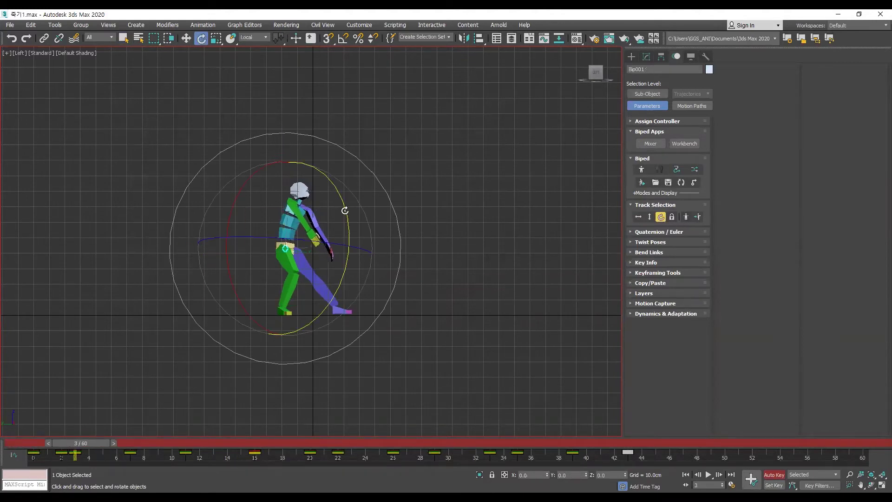
pyautogui.press(',')
pyautogui.press(',')
pyautogui.press('.')
pyautogui.press('.')
pyautogui.press('.')
pyautogui.press('.')
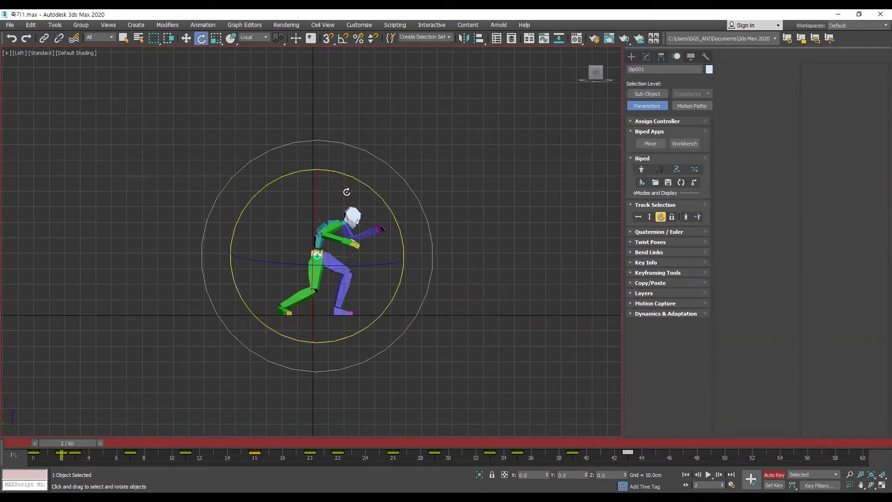
pyautogui.press('.')
pyautogui.press('.')
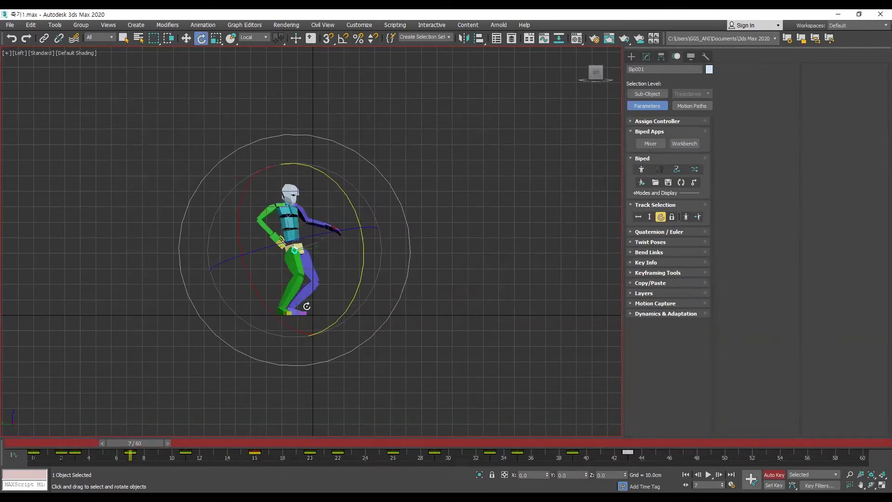
# Move the center of mass backward along Y at frame 7
pyautogui.press(',')
pyautogui.press(',')
pyautogui.press(',')
pyautogui.press(',')
pyautogui.click(638, 217)
pyautogui.press('.')
pyautogui.press('.')
pyautogui.press('.')
pyautogui.press('.')
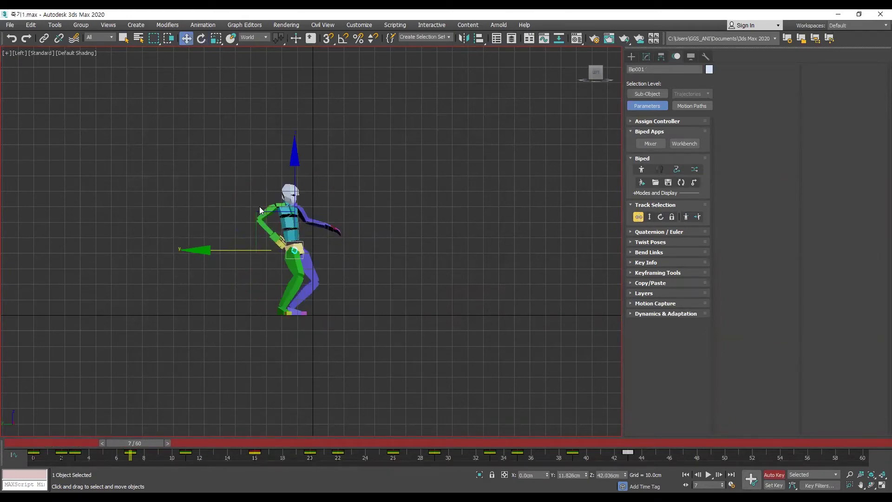
pyautogui.moveTo(275, 213); pyautogui.dragTo(235, 212)
# Step on to frame 11 and move the center of mass backward to about 35.6 cm on Y
pyautogui.press(',')
pyautogui.press(',')
pyautogui.press(',')
pyautogui.press('.')
pyautogui.press('.')
pyautogui.press('.')
pyautogui.press('.')
pyautogui.press('.')
pyautogui.press('.')
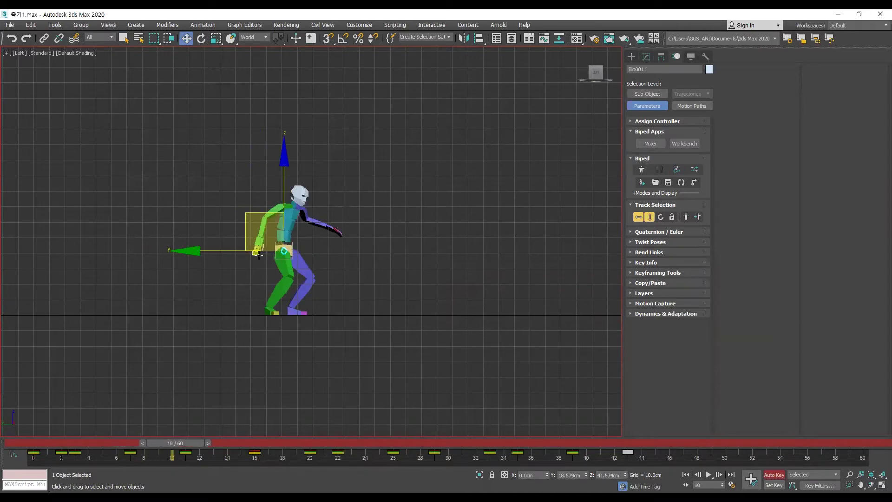
pyautogui.press('.')
pyautogui.moveTo(260, 239); pyautogui.dragTo(235, 240)
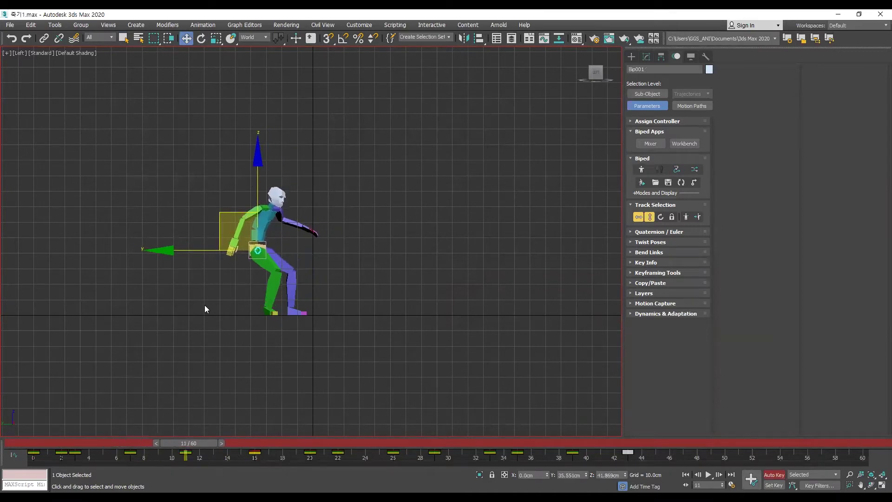
# Rotate the center of mass at frames 11 and 7 to lean the body backward, and play back the recoil
pyautogui.click(664, 217)
pyautogui.moveTo(328, 232); pyautogui.dragTo(336, 202)
pyautogui.press(',')
pyautogui.press(',')
pyautogui.press(',')
pyautogui.press(',')
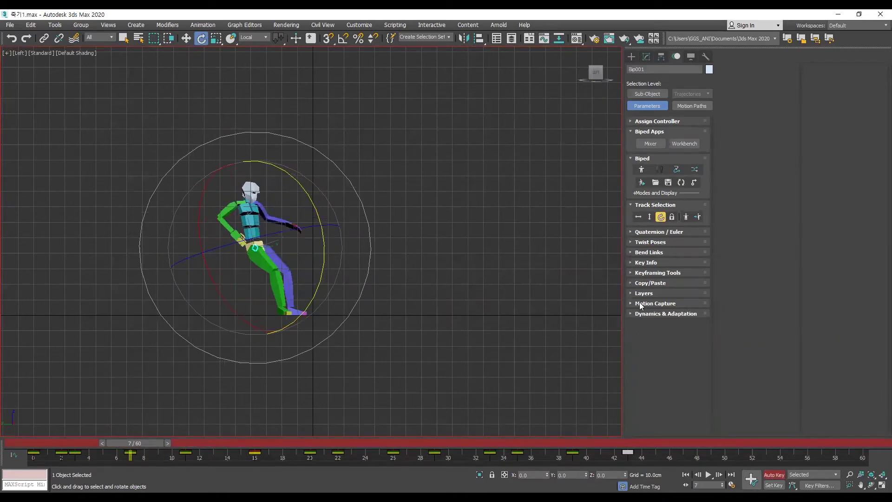
pyautogui.click(649, 262)
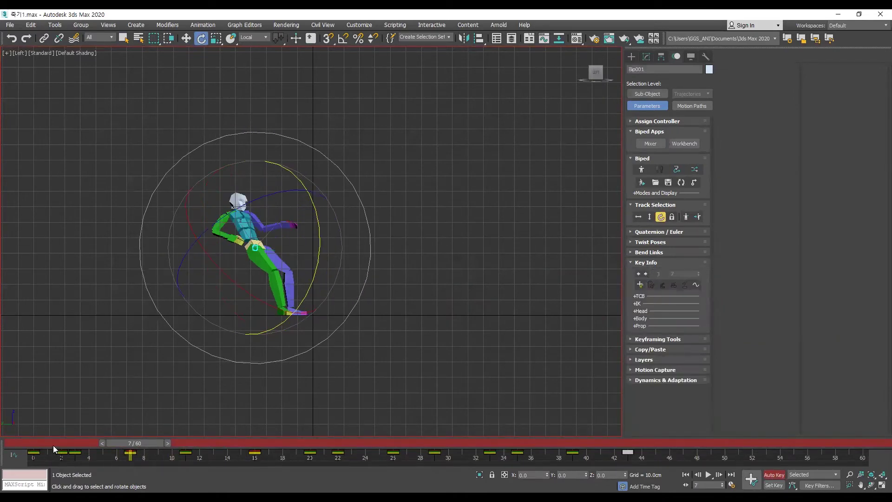
pyautogui.press('/')
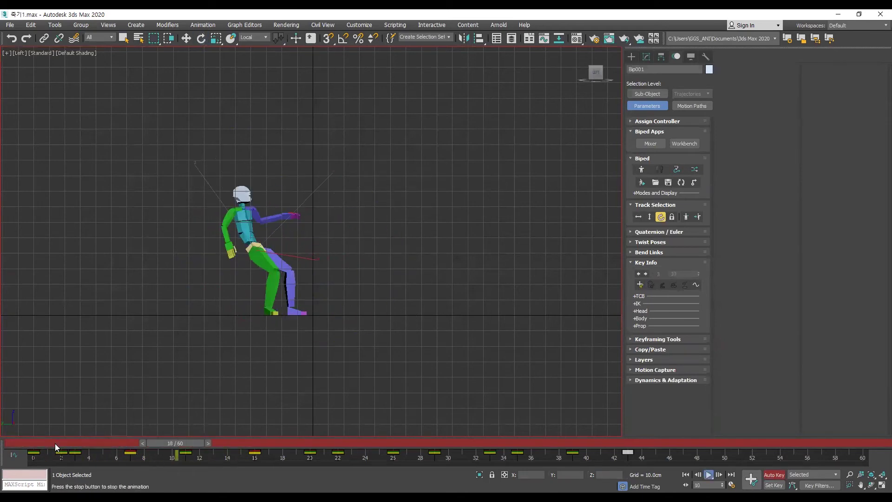
pyautogui.press('/')
# Move the left foot backward at frame 7 to about 37.7 cm on Y, and compare the neighbouring frames
pyautogui.press('e')
pyautogui.click(299, 324)
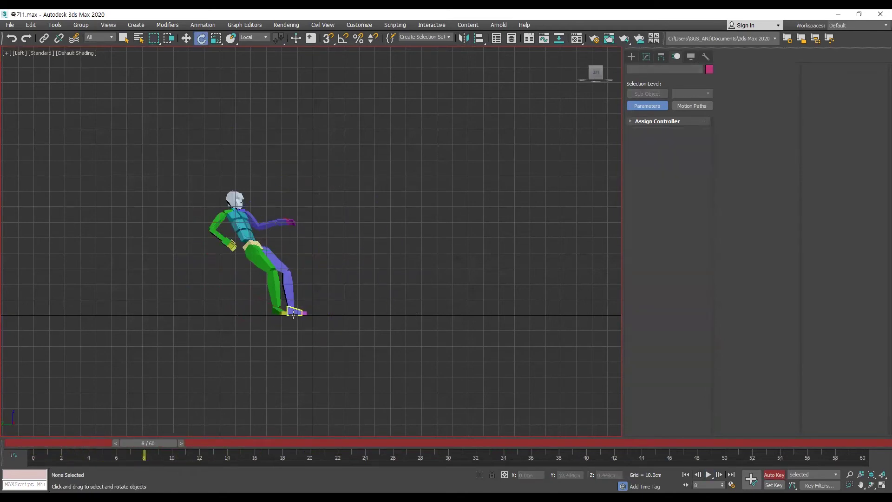
pyautogui.click(298, 314)
pyautogui.press('w')
pyautogui.press(',')
pyautogui.press(',')
pyautogui.press(',')
pyautogui.press('.')
pyautogui.press('.')
pyautogui.moveTo(276, 271); pyautogui.dragTo(239, 270)
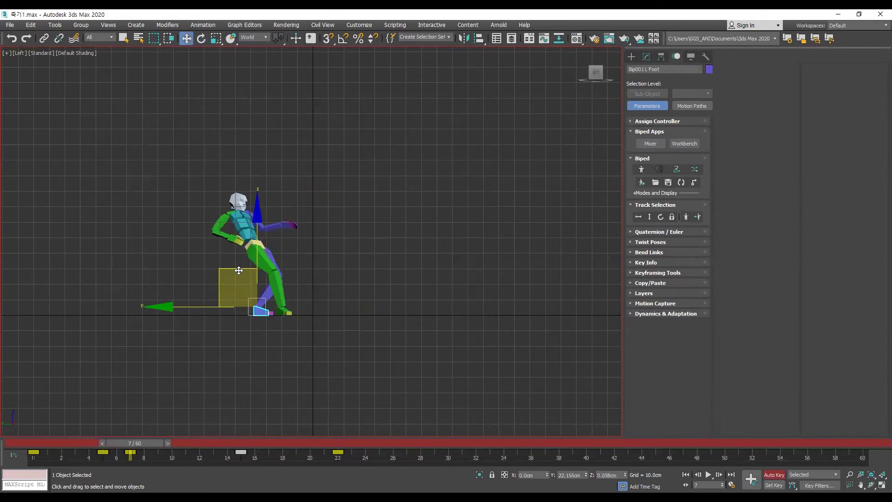
pyautogui.press(',')
pyautogui.press(',')
pyautogui.press('.')
pyautogui.press('.')
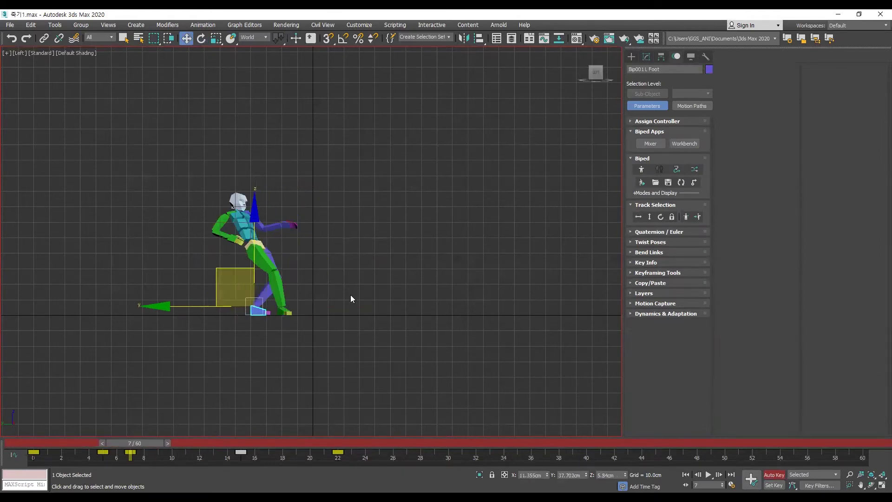
# Retime the right foot's step keys to frames 6 and 8, and move the foot backward along Y at frame 8
pyautogui.click(281, 311)
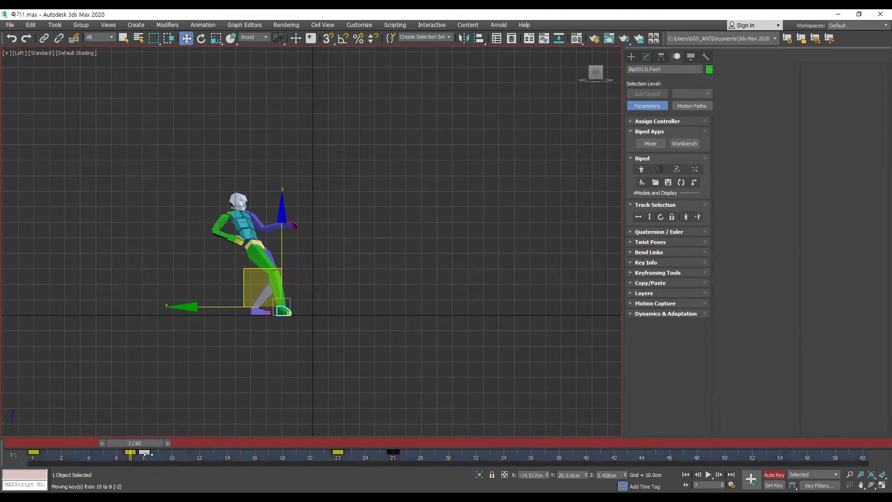
pyautogui.moveTo(123, 452); pyautogui.dragTo(116, 452)
pyautogui.press(',')
pyautogui.press('.')
pyautogui.press('.')
pyautogui.moveTo(223, 306); pyautogui.dragTo(210, 306)
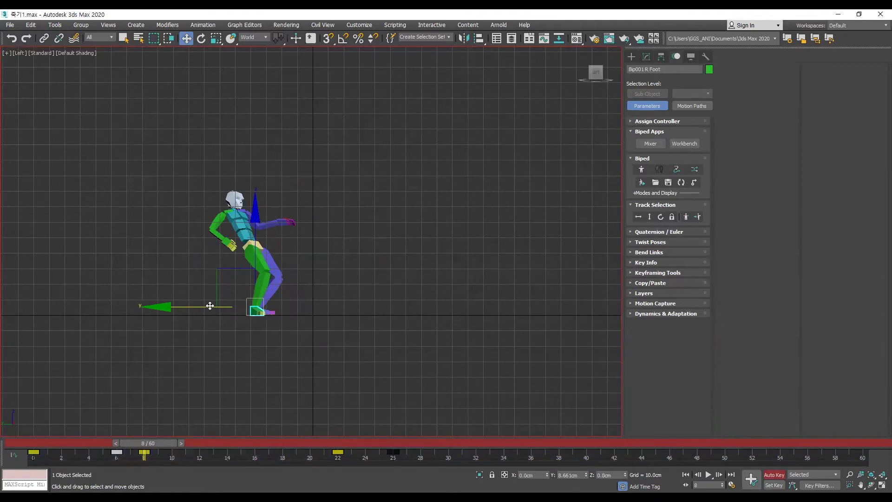
# Copy the right foot's frame 8 key to frame 22 and play back the animation
pyautogui.click(338, 452)
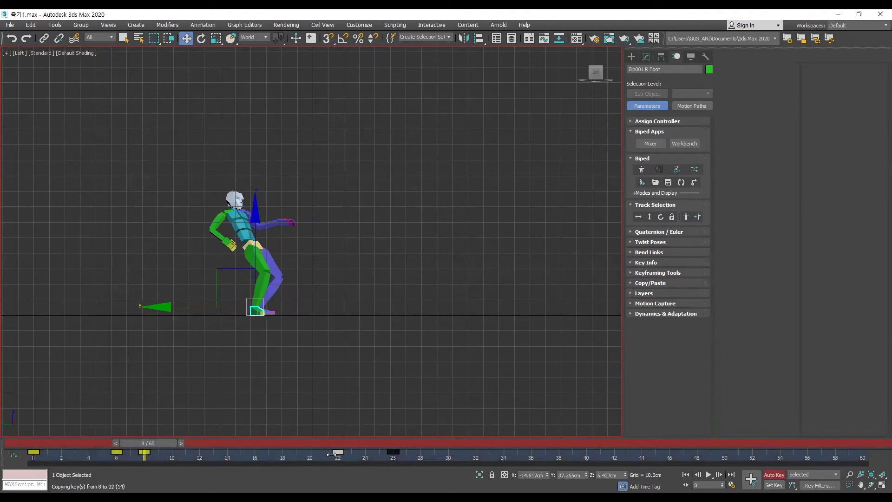
pyautogui.press('/')
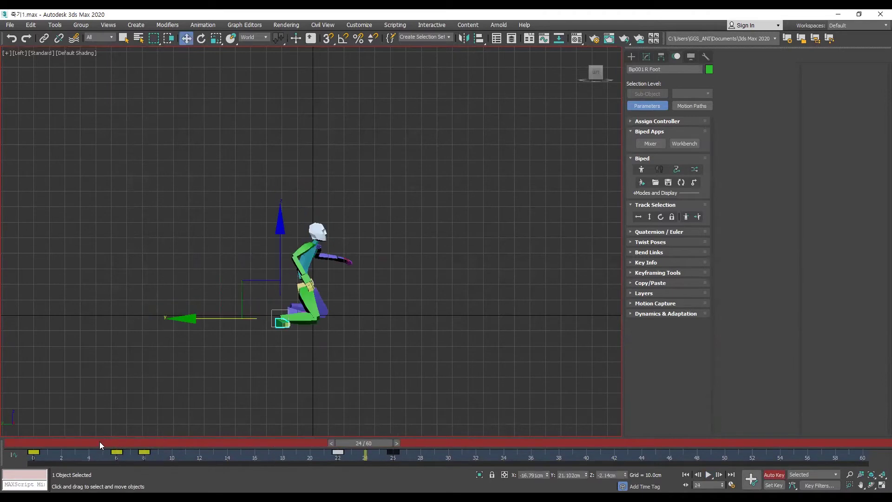
pyautogui.press('/')
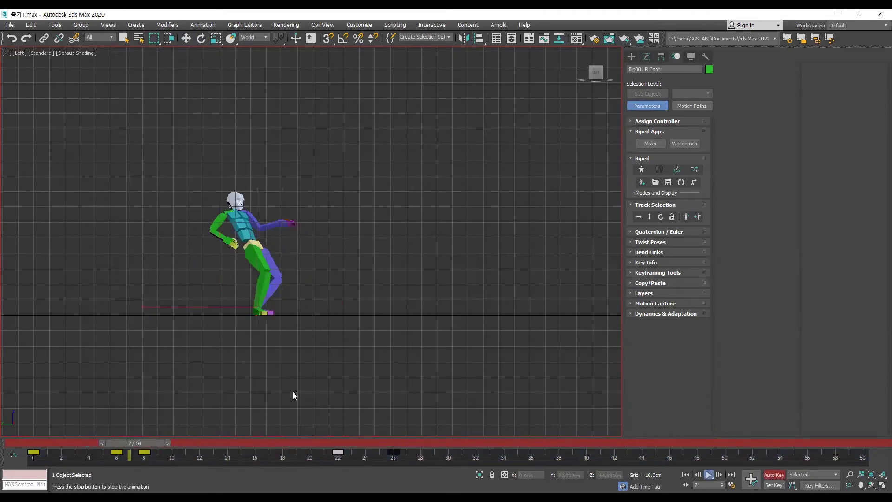
# Delete the left foot's keys after frame 7
pyautogui.click(290, 312)
pyautogui.press(',')
pyautogui.press(',')
pyautogui.press(',')
pyautogui.press(',')
pyautogui.press(',')
pyautogui.press(',')
pyautogui.press(',')
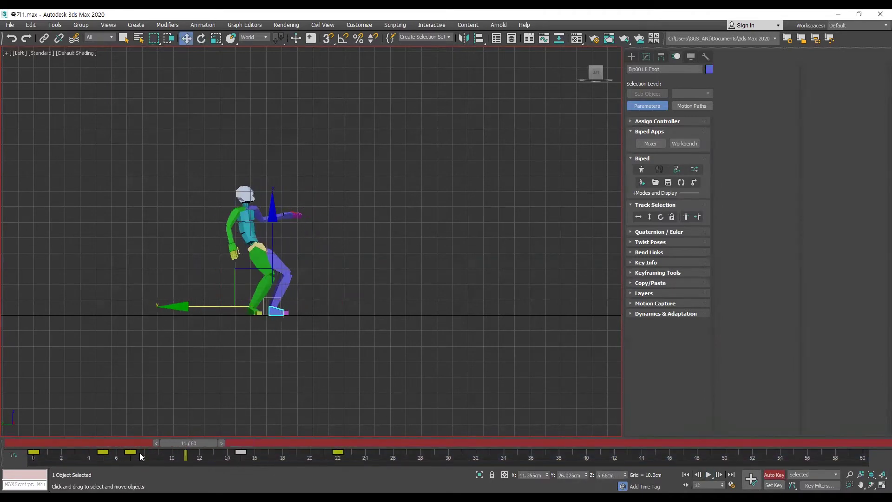
pyautogui.moveTo(185, 458); pyautogui.dragTo(581, 470)
pyautogui.press('Delete')
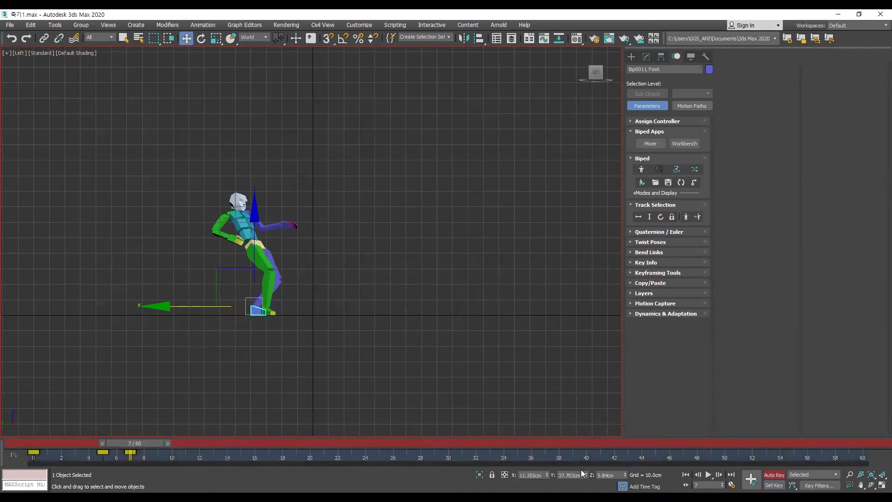
# Play back the animation to check the left foot's backward step
pyautogui.press('/')
pyautogui.click(129, 443)
pyautogui.moveTo(128, 443); pyautogui.dragTo(129, 436)
pyautogui.press('/')
pyautogui.press('/')
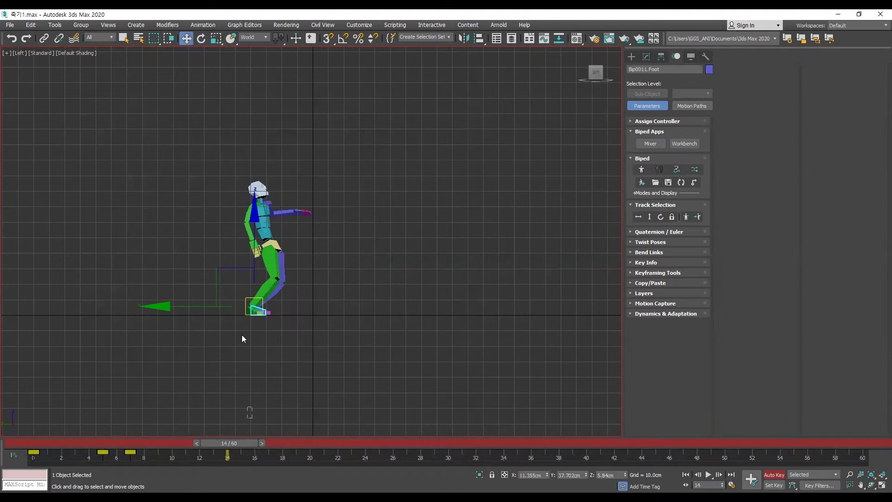
# Delete the right foot's keys after frame 8 and replay the recoil with both feet planted
pyautogui.click(247, 399)
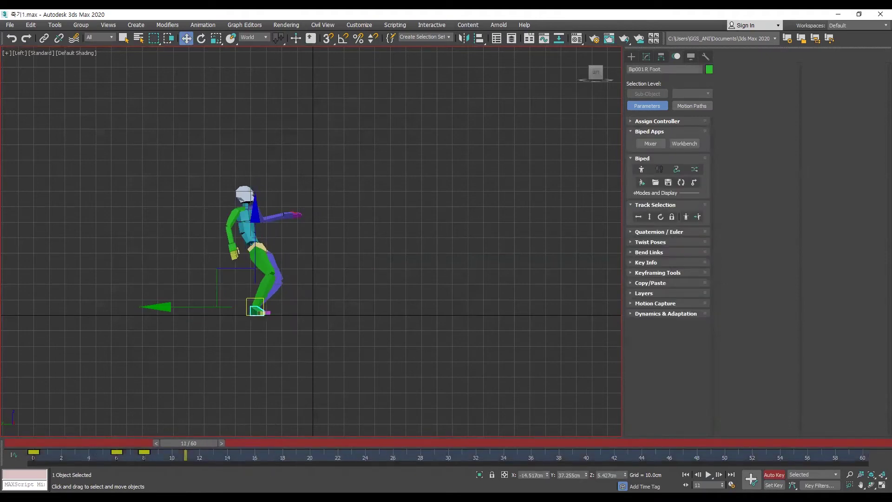
pyautogui.click(107, 443)
pyautogui.press('/')
pyautogui.press('/')
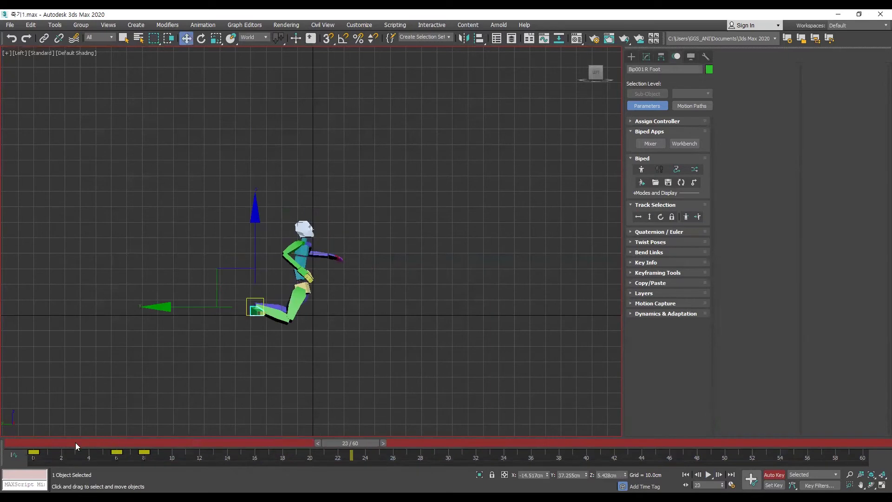
pyautogui.press('/')
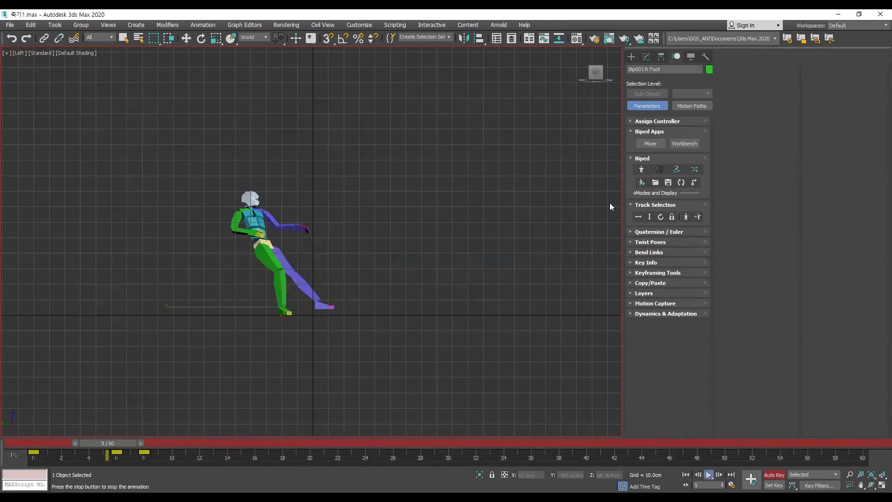
pyautogui.press('/')
# Move the center of mass slightly backward at frame 11
pyautogui.hotkey('ctrl', 'z')
pyautogui.click(63, 444)
pyautogui.press('.')
pyautogui.press('.')
pyautogui.press('.')
pyautogui.press('.')
pyautogui.press('.')
pyautogui.press('.')
pyautogui.press('.')
pyautogui.press('.')
pyautogui.press('.')
pyautogui.press('.')
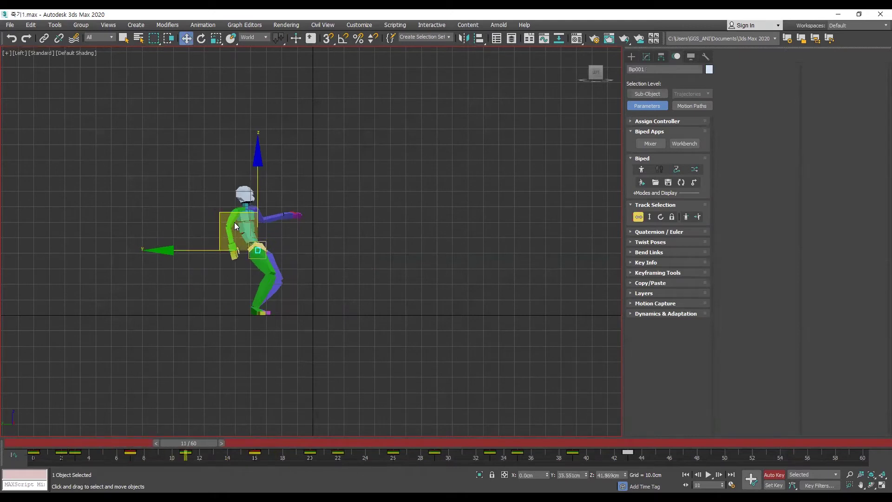
pyautogui.moveTo(234, 212); pyautogui.dragTo(227, 212)
# Raise the center of mass and shift it backward at the frame 16 pose
pyautogui.press('.')
pyautogui.press('.')
pyautogui.press('.')
pyautogui.press('.')
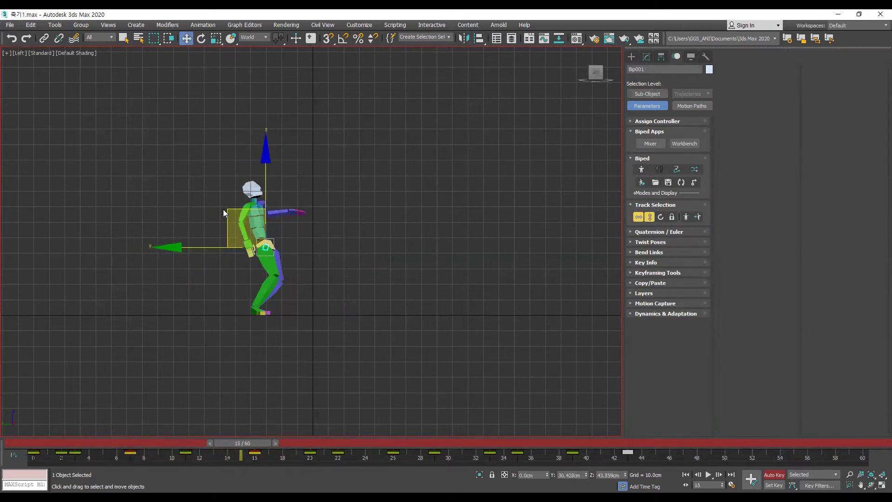
pyautogui.moveTo(259, 209); pyautogui.dragTo(227, 204)
# Play back the animation from the start to check the recoil and drop to the knees
pyautogui.press(',')
pyautogui.press(',')
pyautogui.press(',')
pyautogui.press(',')
pyautogui.press(',')
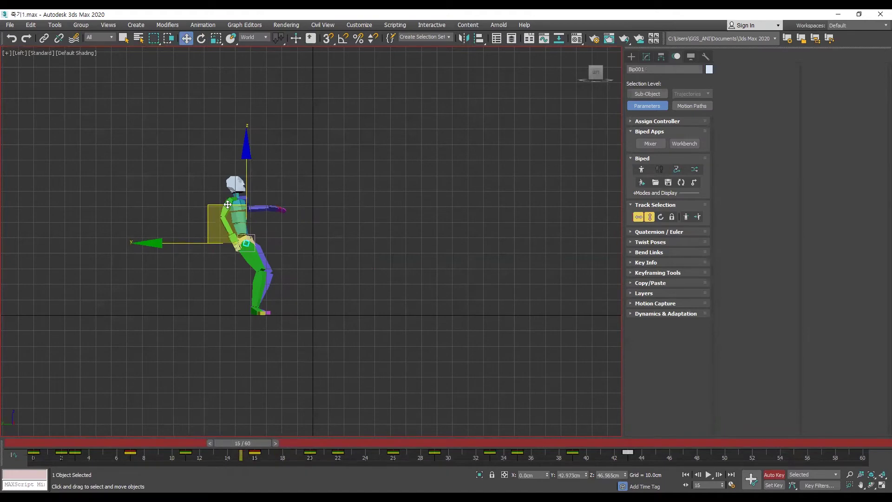
pyautogui.click(56, 441)
pyautogui.press('/')
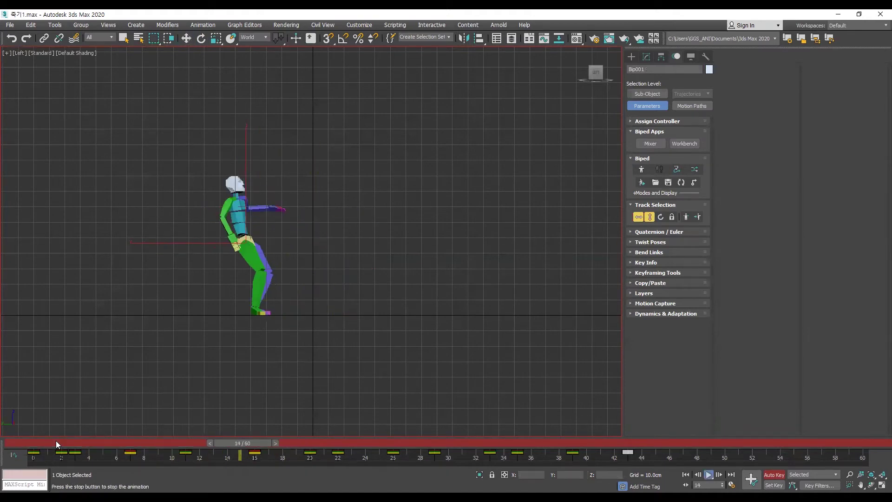
pyautogui.click(56, 441)
pyautogui.press('/')
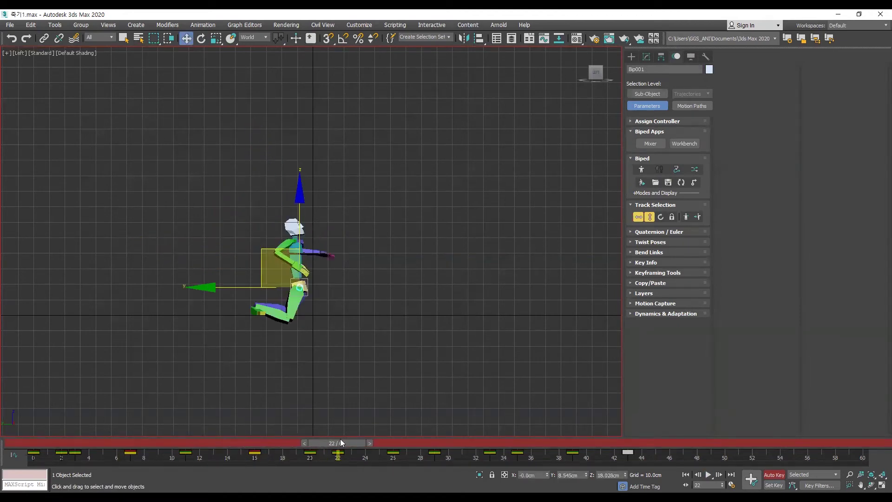
# Retime the center of mass's frame 22 key to frame 23 and move the body up and backward there
pyautogui.moveTo(338, 453); pyautogui.dragTo(352, 453)
pyautogui.press('.')
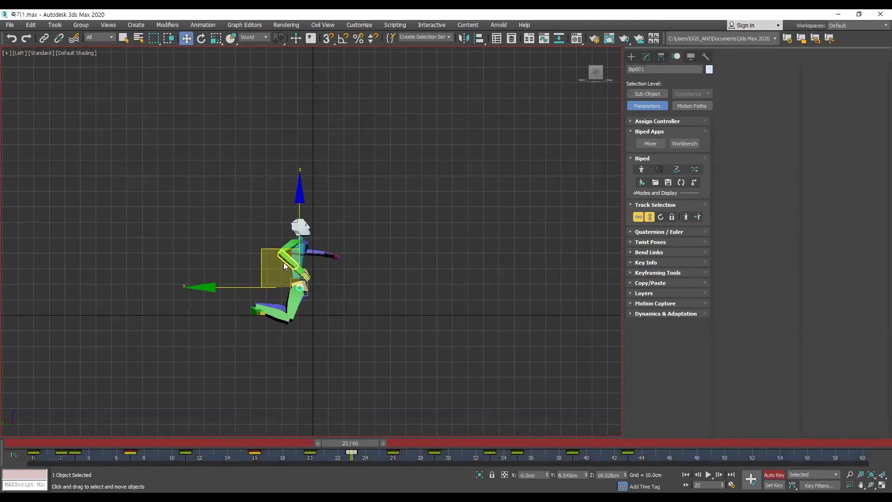
pyautogui.moveTo(282, 250); pyautogui.dragTo(270, 241)
pyautogui.press(',')
pyautogui.press(',')
pyautogui.press(',')
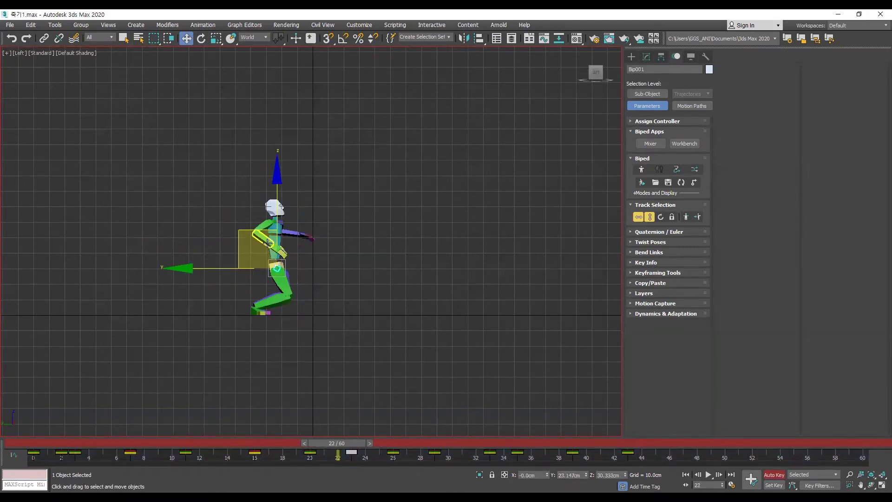
# Shift the center of mass backward at frames 26 and 29 so the kneeling body sits over the planted feet
pyautogui.press('.')
pyautogui.press('.')
pyautogui.press('.')
pyautogui.moveTo(268, 242); pyautogui.dragTo(241, 255)
pyautogui.press('.')
pyautogui.press('.')
pyautogui.press('.')
pyautogui.press('.')
pyautogui.press('.')
pyautogui.moveTo(311, 237); pyautogui.dragTo(272, 238)
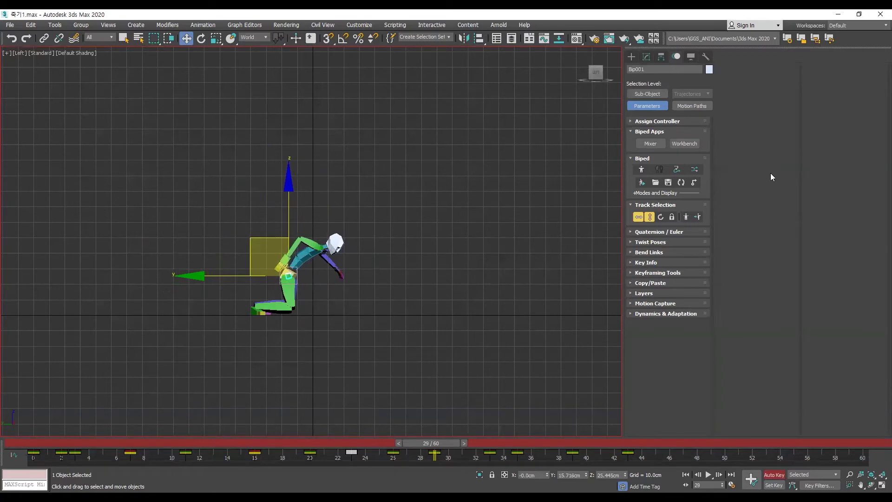
# Rotate the center of mass at frame 29 to straighten the torso and lower the body slightly
pyautogui.click(661, 217)
pyautogui.moveTo(366, 278); pyautogui.dragTo(360, 254)
pyautogui.moveTo(300, 324); pyautogui.dragTo(316, 321)
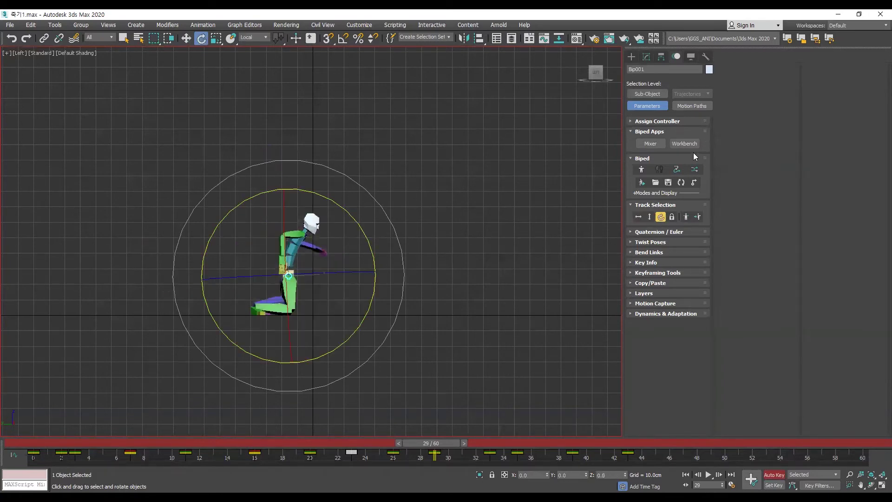
pyautogui.click(639, 217)
pyautogui.moveTo(273, 238); pyautogui.dragTo(273, 240)
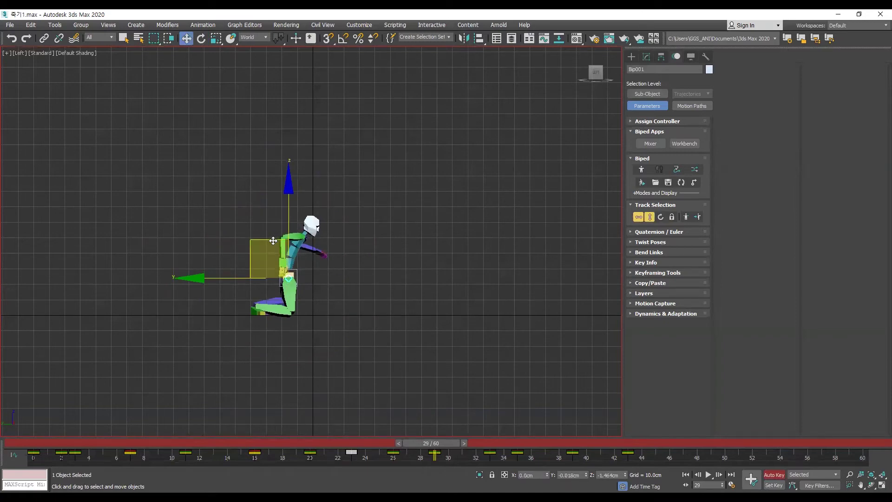
# Retime the frame 33 center of mass key to frame 32 and move the falling body backward and down
pyautogui.press('.')
pyautogui.press('.')
pyautogui.press('.')
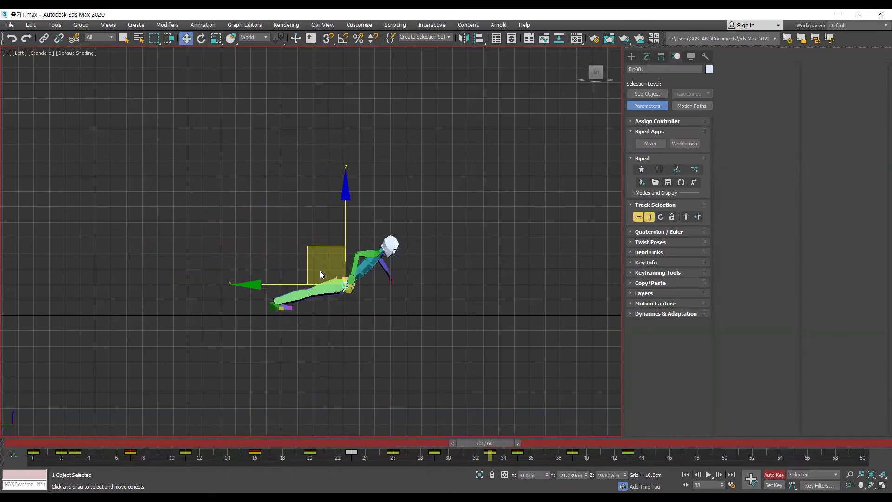
pyautogui.moveTo(328, 288); pyautogui.dragTo(341, 293)
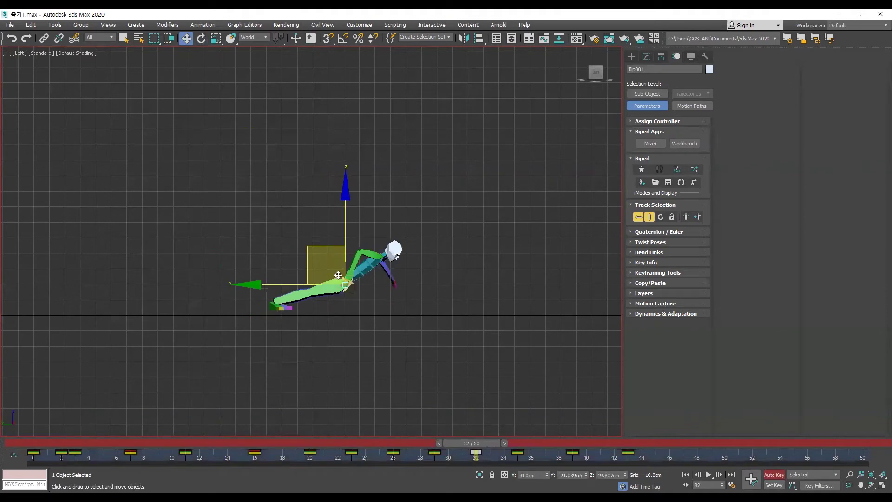
pyautogui.moveTo(330, 249); pyautogui.dragTo(326, 269)
pyautogui.press('.')
pyautogui.press('.')
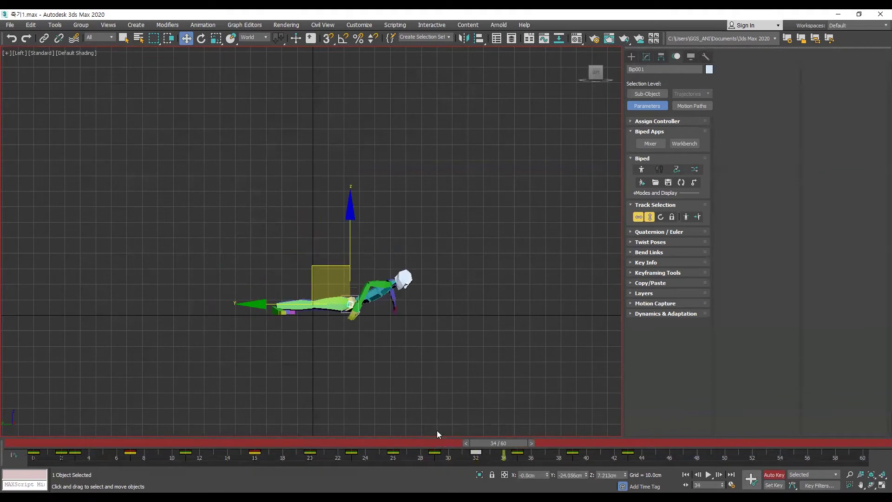
# Move the center of mass backward at frame 35 and rotate it so the body lies flat on the ground
pyautogui.press('.')
pyautogui.moveTo(343, 270); pyautogui.dragTo(307, 269)
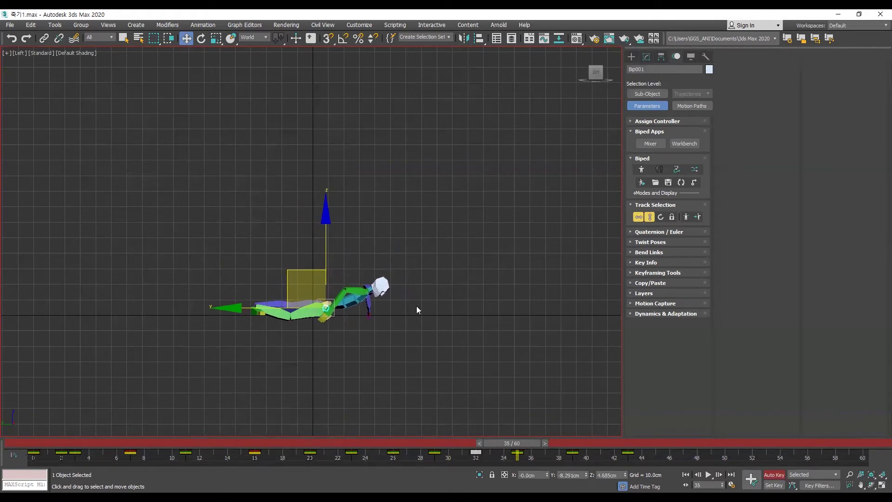
pyautogui.press('e')
pyautogui.moveTo(386, 249); pyautogui.dragTo(399, 270)
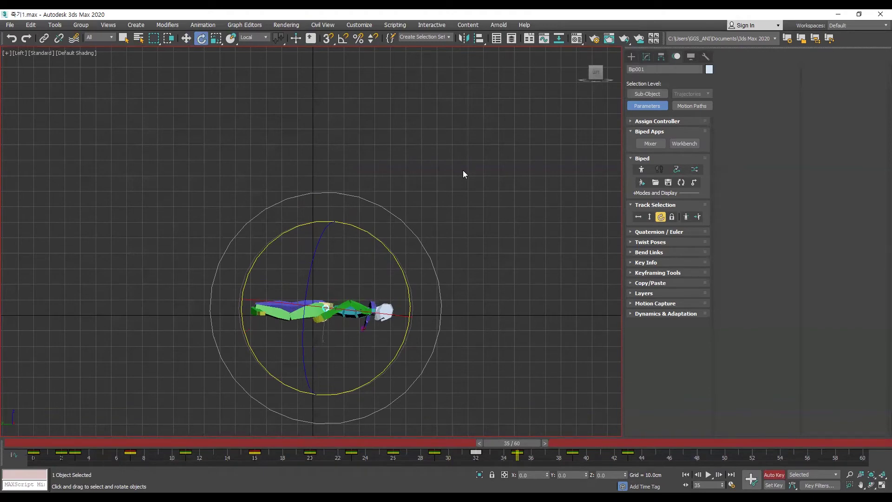
# Delete the center of mass keys at frames 39 and 43
pyautogui.press('.')
pyautogui.press('.')
pyautogui.press('.')
pyautogui.press('.')
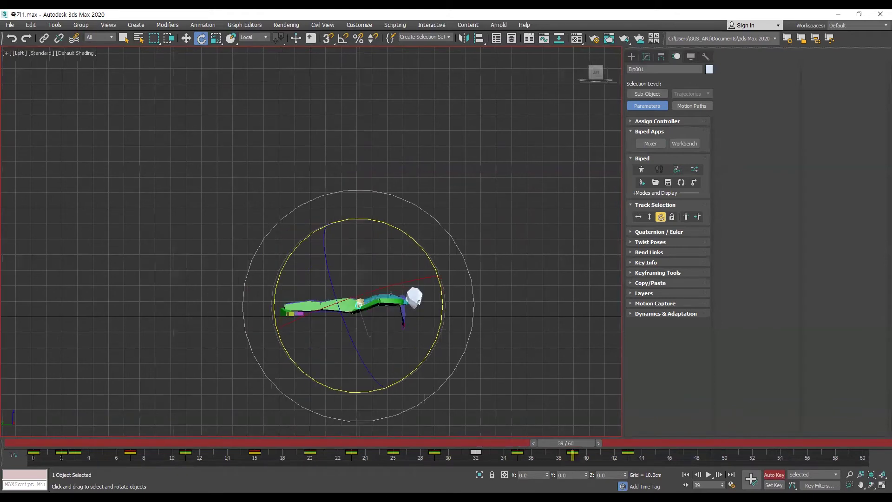
pyautogui.moveTo(664, 457); pyautogui.dragTo(649, 458)
pyautogui.press('Delete')
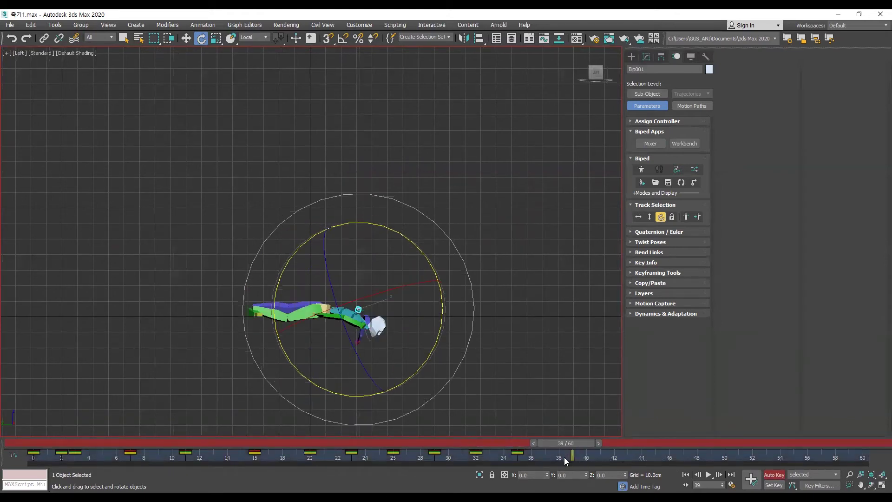
# Play back the retimed kneel and fall to check its speed
pyautogui.click(177, 443)
pyautogui.press('/')
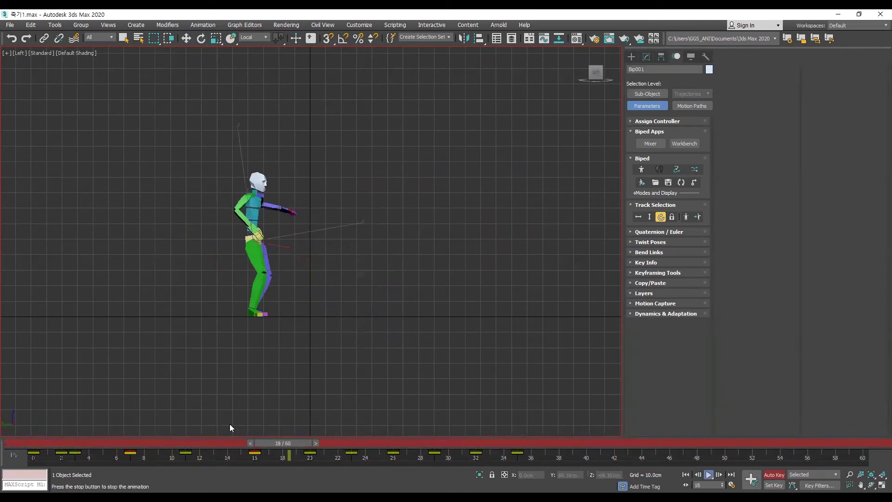
pyautogui.click(336, 440)
pyautogui.press('/')
pyautogui.click(335, 440)
pyautogui.press('/')
pyautogui.click(337, 441)
# Stretch the center of mass keys between frames 20 and 35 to end at frame 41 and replay the fall
pyautogui.moveTo(338, 443); pyautogui.dragTo(487, 442)
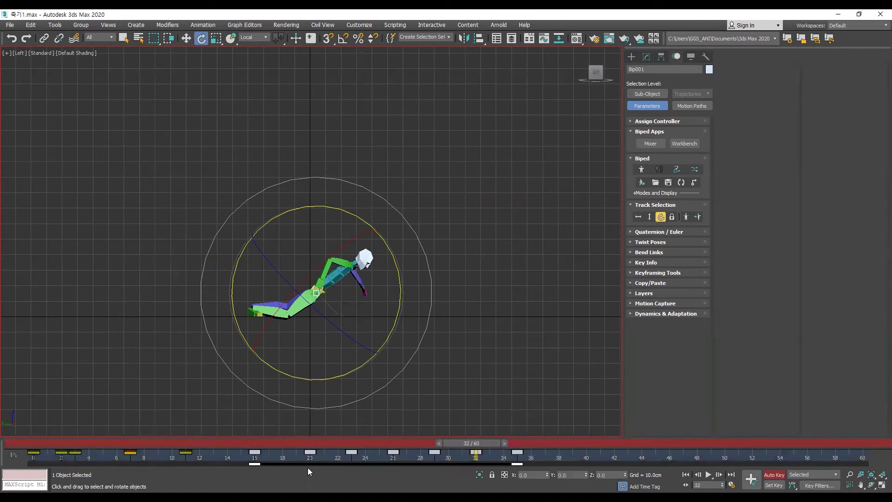
pyautogui.moveTo(290, 454); pyautogui.dragTo(721, 468)
pyautogui.moveTo(597, 464); pyautogui.dragTo(600, 465)
pyautogui.click(304, 441)
pyautogui.press('/')
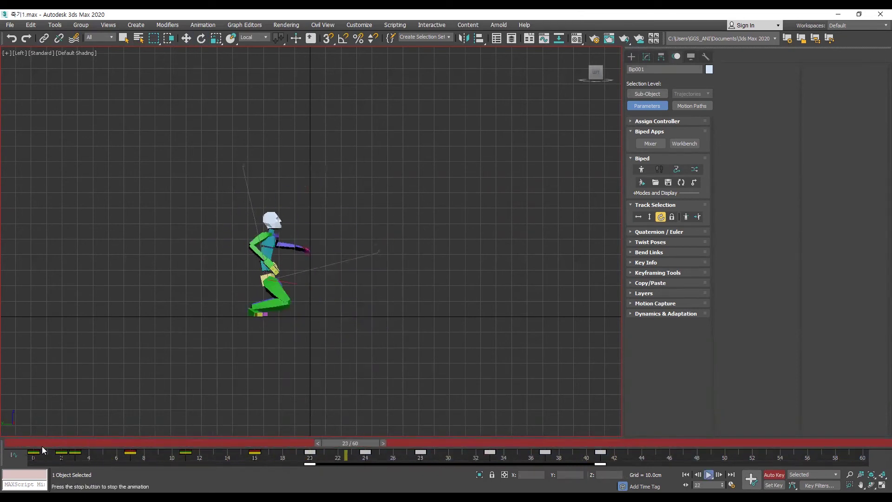
pyautogui.press('/')
# Copy the left foot's frame 0 key to frame 2 to hold the foot planted at the start
pyautogui.press('e')
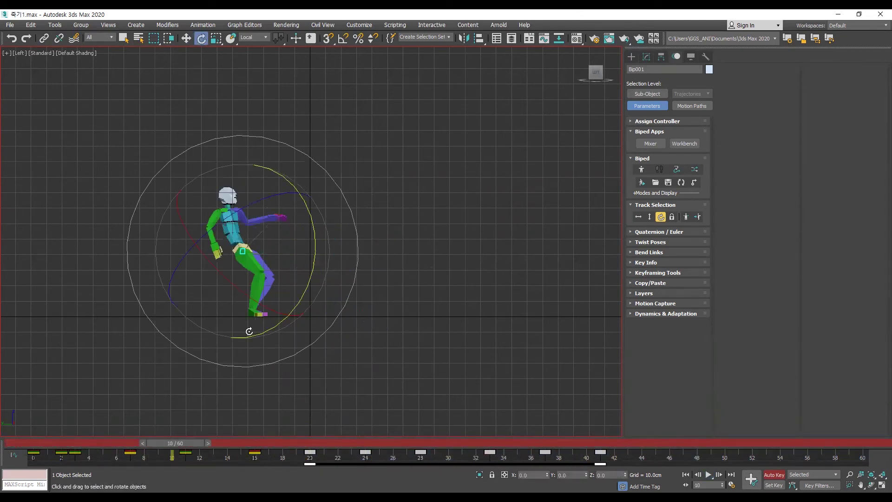
pyautogui.scroll(3, 300, 384)
pyautogui.click(301, 380)
pyautogui.press(',')
pyautogui.press(',')
pyautogui.press(',')
pyautogui.press(',')
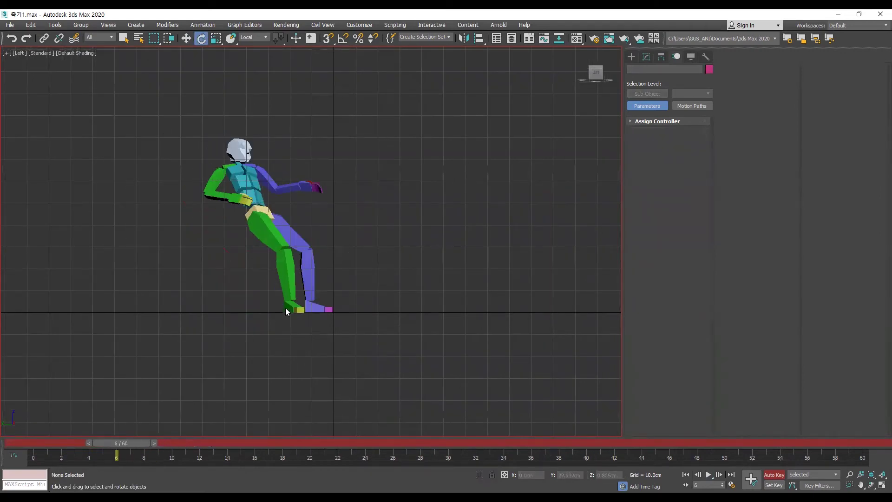
pyautogui.click(302, 316)
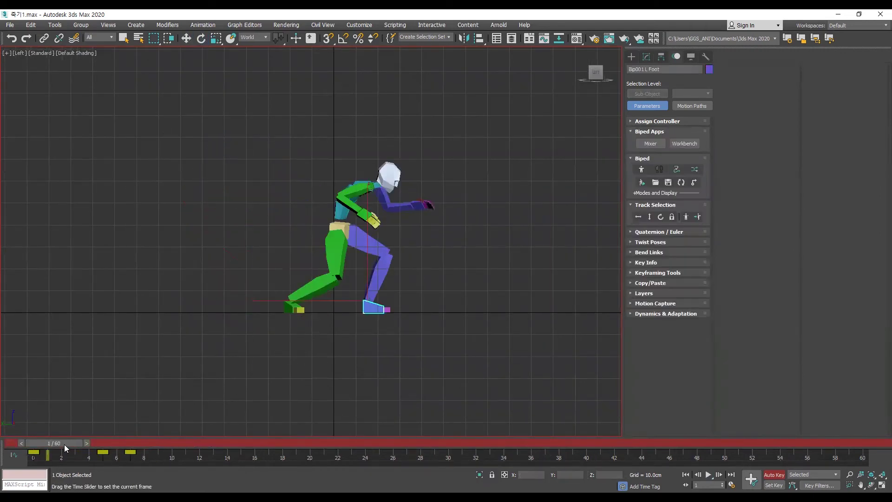
pyautogui.press('w')
pyautogui.press('/')
pyautogui.press(',')
pyautogui.press(',')
pyautogui.press(',')
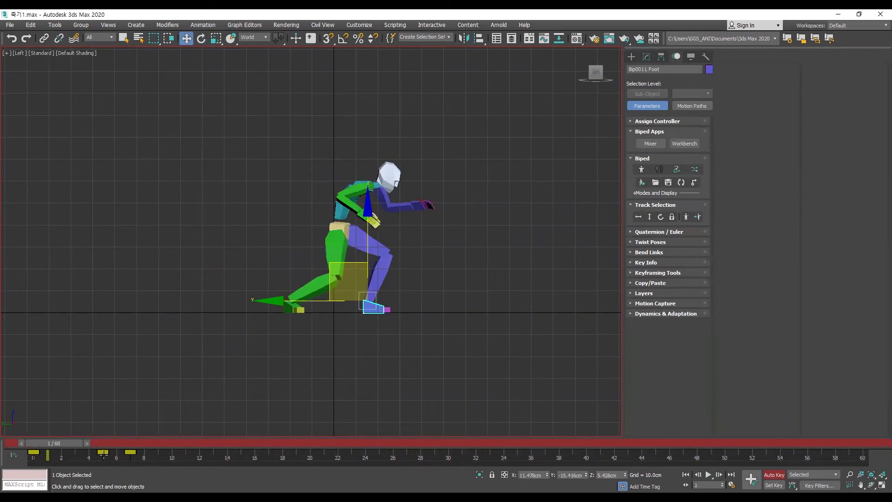
pyautogui.press('.')
pyautogui.press('.')
pyautogui.press(',')
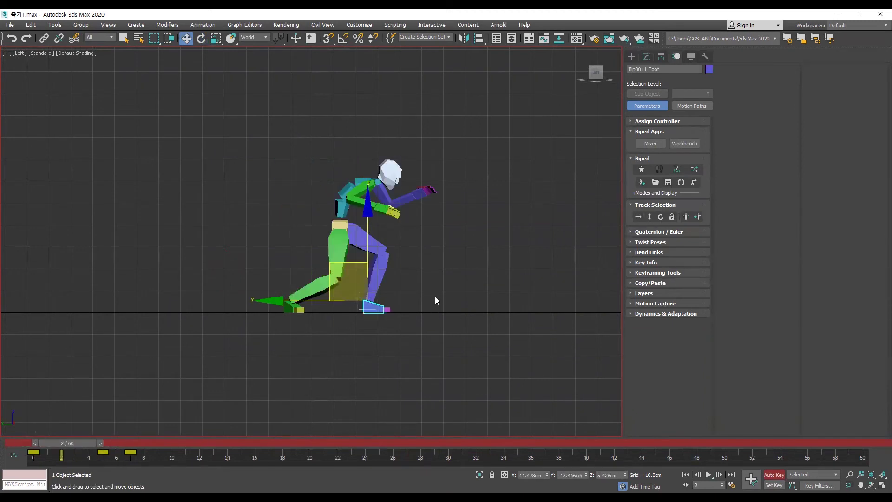
pyautogui.moveTo(32, 452); pyautogui.dragTo(57, 458)
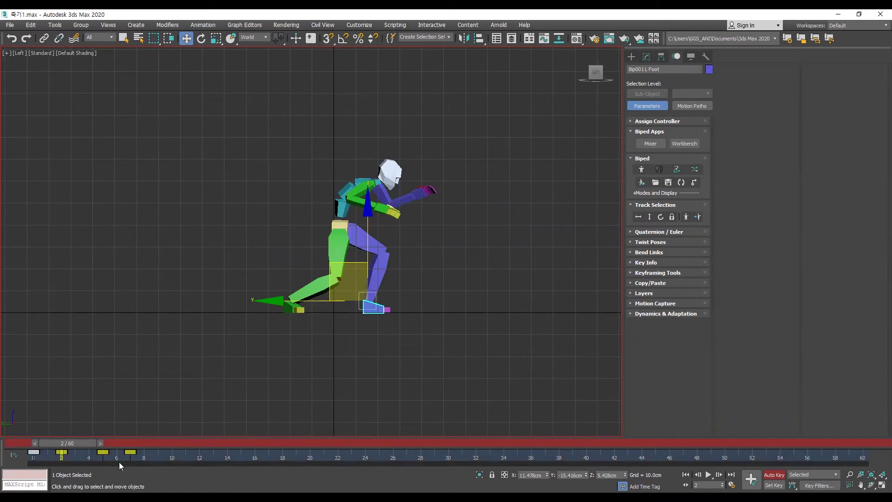
# Lower the left foot and move it slightly backward at frame 4
pyautogui.press('.')
pyautogui.press('.')
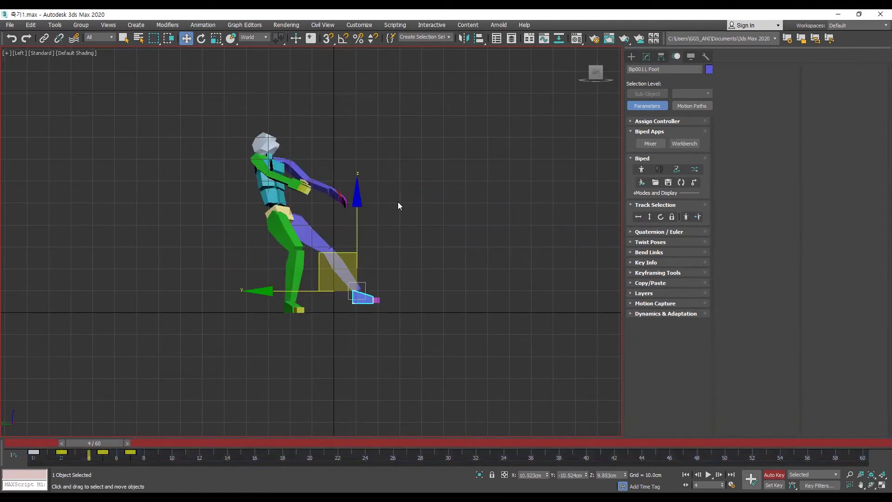
pyautogui.moveTo(352, 253); pyautogui.dragTo(345, 261)
pyautogui.press(',')
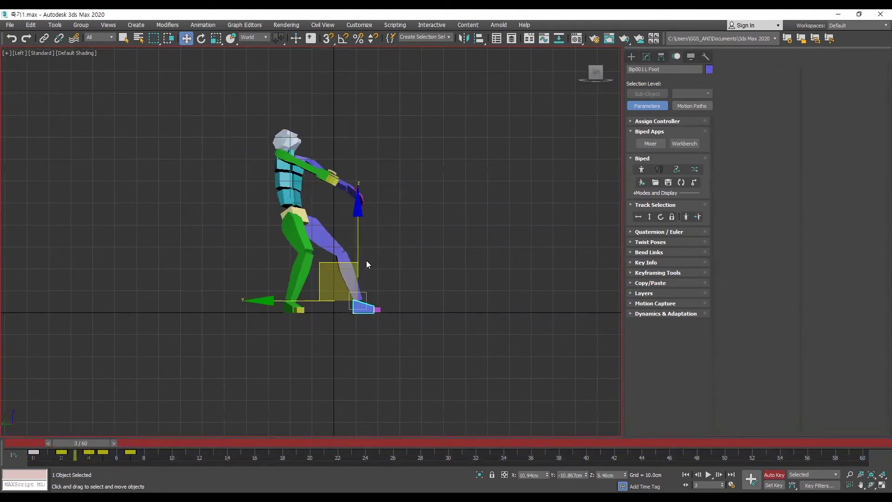
pyautogui.press('.')
pyautogui.press('.')
# Delete the left foot's frame 5 key and scrub through its backward step
pyautogui.click(664, 264)
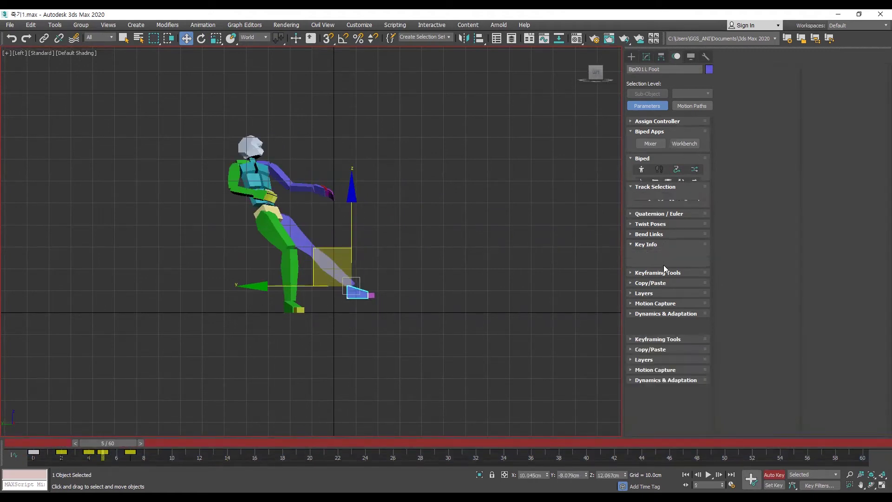
pyautogui.click(652, 285)
pyautogui.press(',')
pyautogui.press(',')
pyautogui.moveTo(86, 443); pyautogui.dragTo(139, 434)
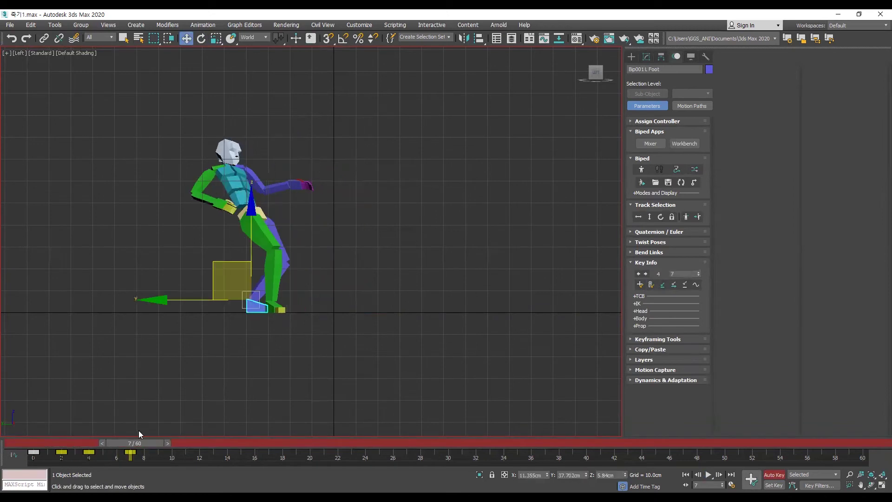
# Retime the left foot's frame 7 key to frame 6 and play back the step
pyautogui.moveTo(46, 442); pyautogui.dragTo(126, 444)
pyautogui.press('/')
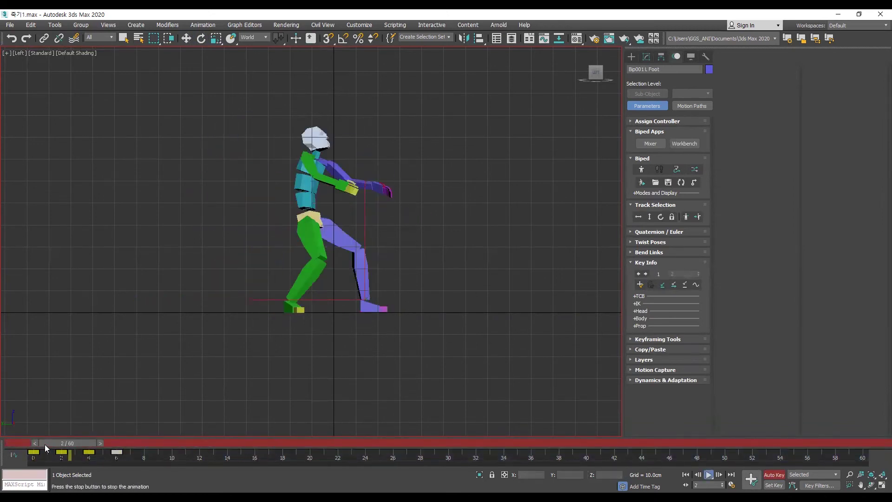
pyautogui.press('/')
# Clear the selection and play back the whole dying animation from frame 0
pyautogui.press('w')
pyautogui.click(234, 357)
pyautogui.press('/')
pyautogui.press('/')
pyautogui.press('/')
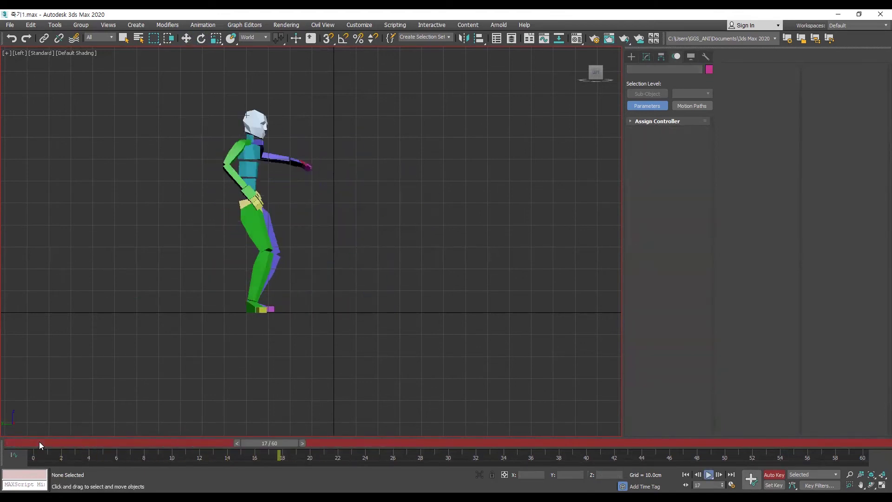
pyautogui.click(39, 442)
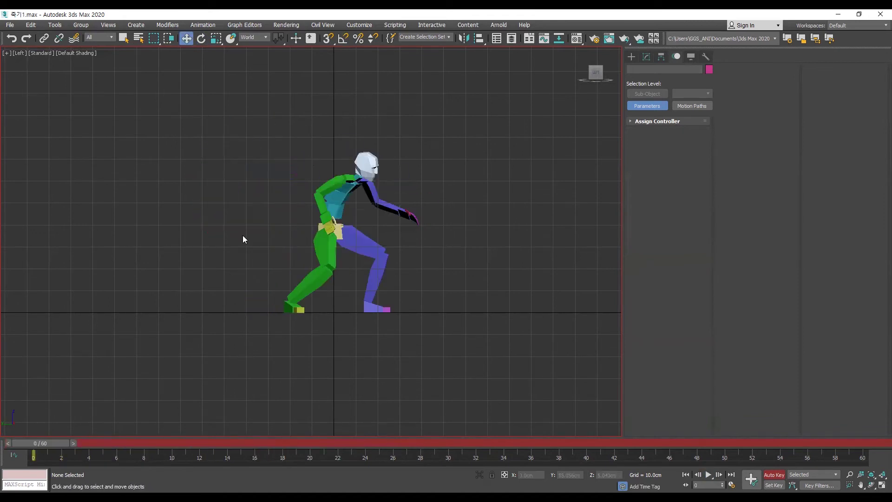
pyautogui.press('/')
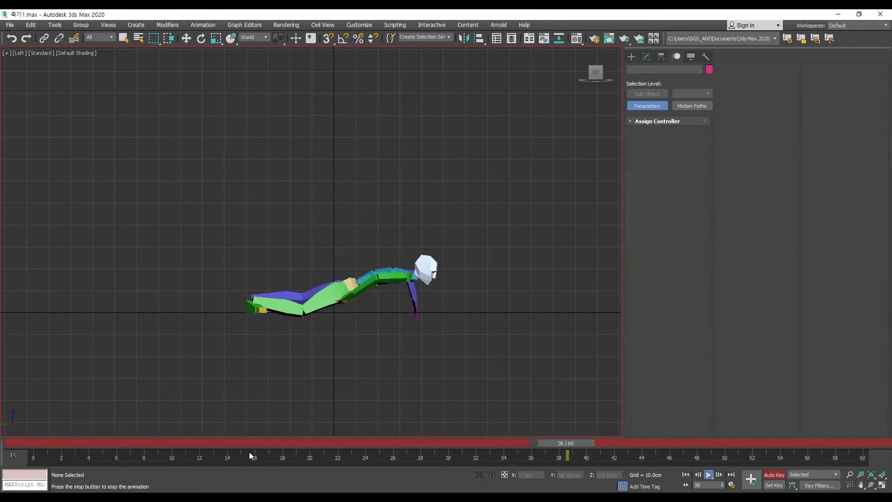
pyautogui.click(33, 441)
pyautogui.press('w')
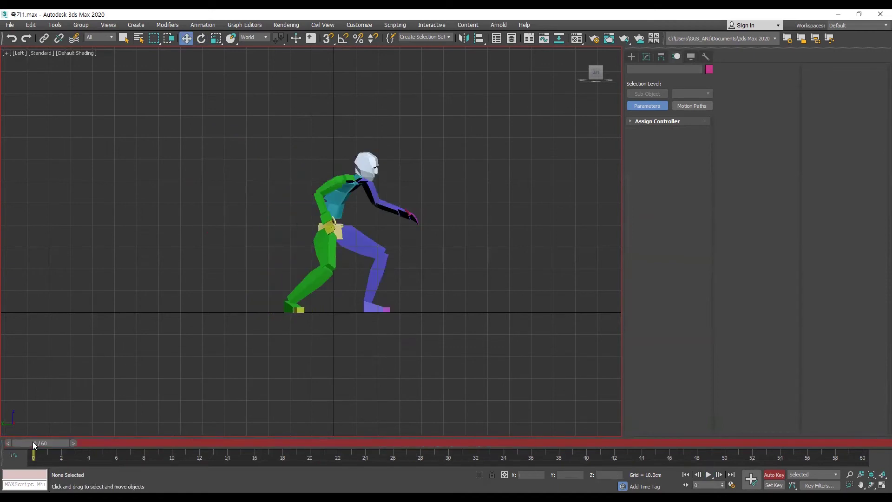
# Play the dying animation in the front view and step through its opening frames 0 to 3
pyautogui.press('f')
pyautogui.press('/')
pyautogui.click(78, 440)
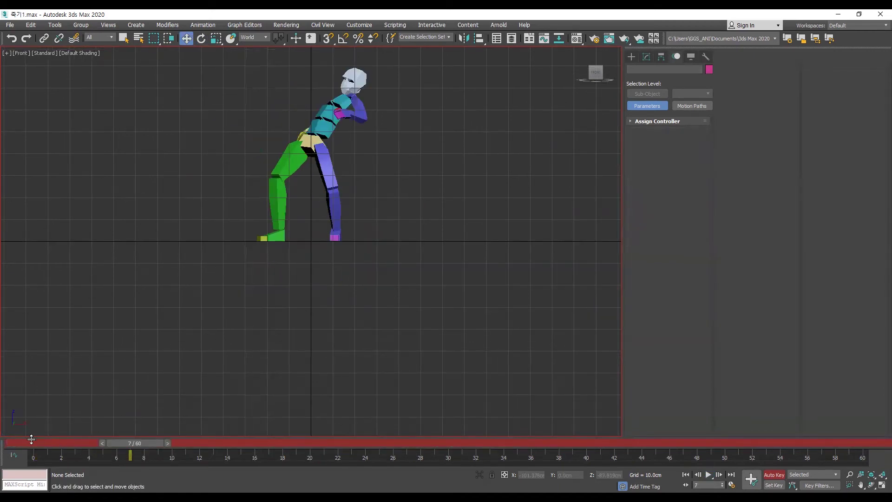
pyautogui.click(31, 441)
pyautogui.press('.')
pyautogui.press('.')
pyautogui.press('.')
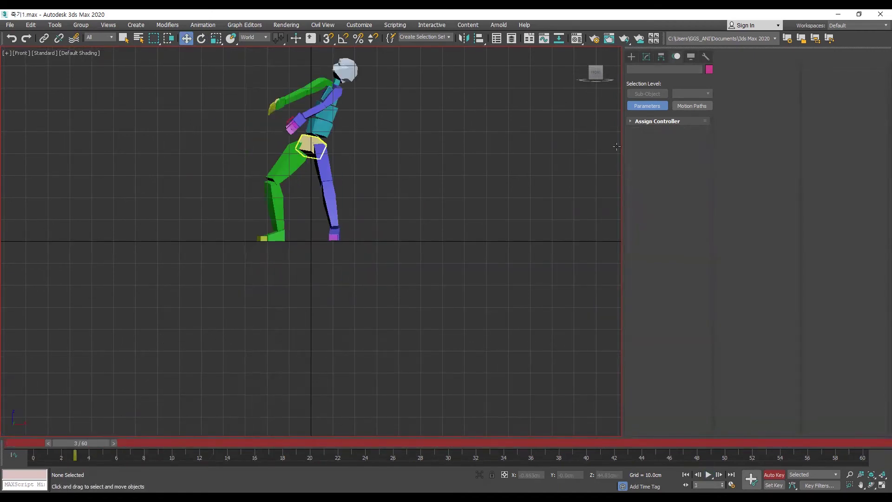
# Select the biped's center of mass and compare its poses across frames 0 to 3
pyautogui.click(310, 147)
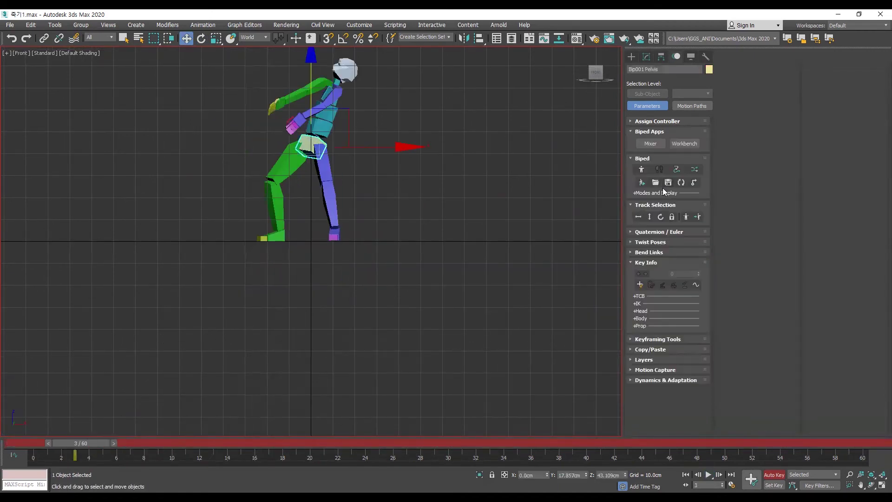
pyautogui.press('pageup')
pyautogui.click(30, 442)
pyautogui.press('.')
pyautogui.press('.')
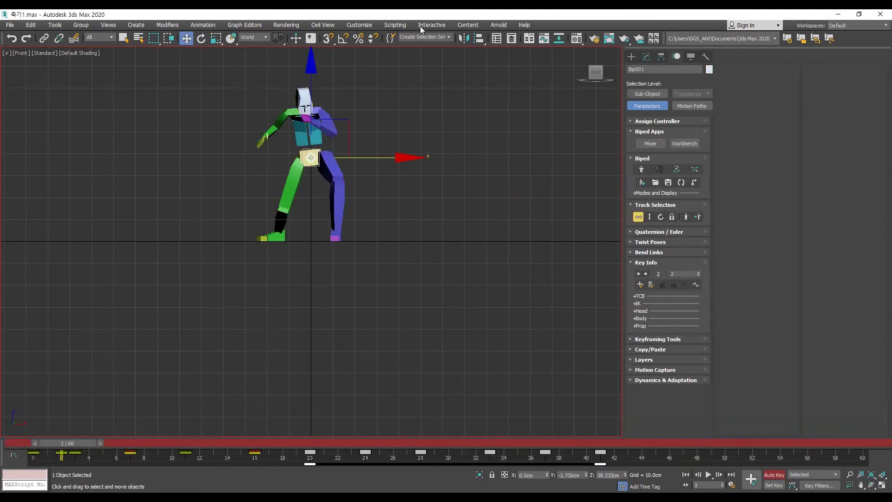
pyautogui.press('.')
pyautogui.press(',')
pyautogui.press('.')
pyautogui.press(',')
pyautogui.press(',')
pyautogui.press(',')
pyautogui.press('.')
pyautogui.press('.')
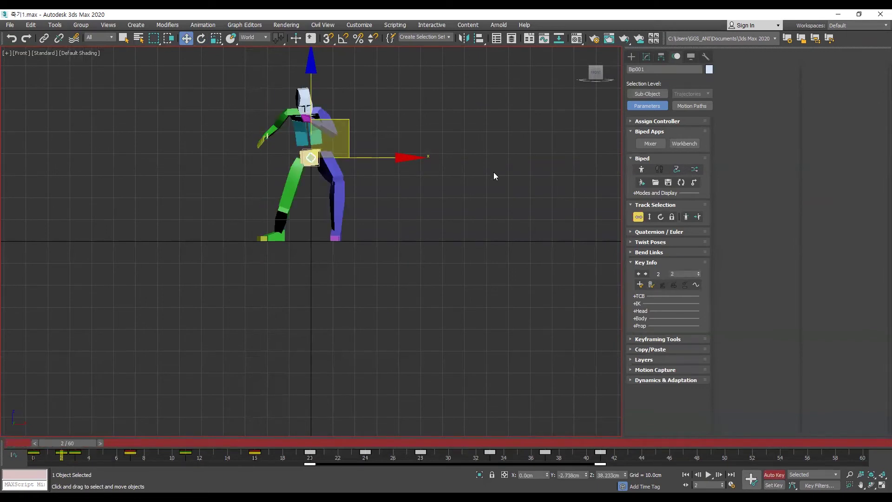
# Rotate the center of mass slightly at frame 2 and compare the pose with the preceding frames
pyautogui.press('e')
pyautogui.moveTo(388, 183); pyautogui.dragTo(388, 189)
pyautogui.press(',')
pyautogui.press(',')
pyautogui.press('.')
pyautogui.press('.')
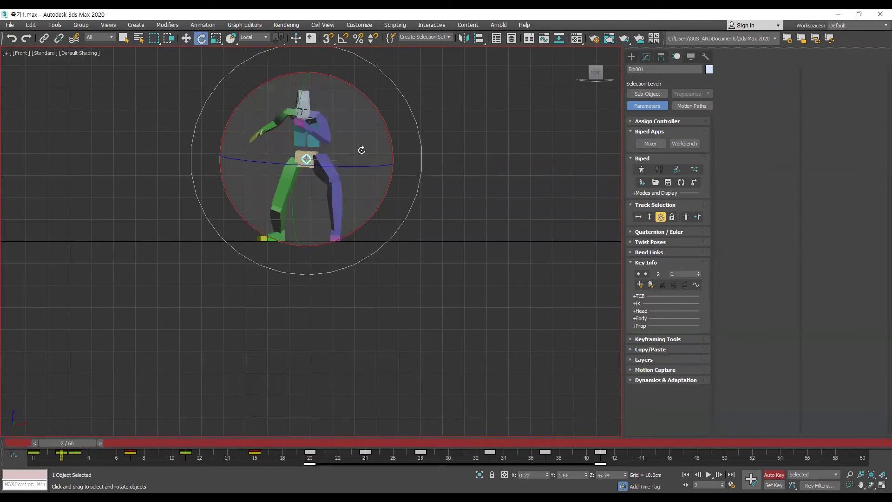
# Rotate the center of mass at frames 3 and 7 to adjust the body's lean and turn
pyautogui.press('.')
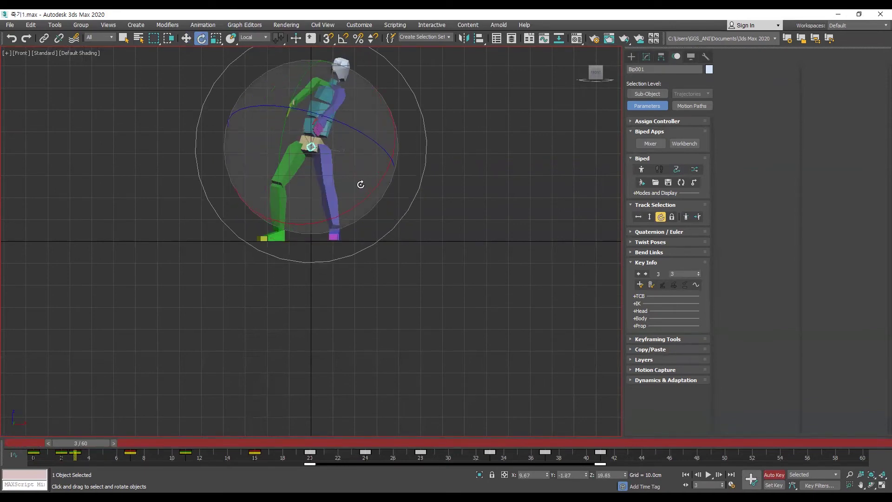
pyautogui.press('.')
pyautogui.press('.')
pyautogui.press('.')
pyautogui.press('.')
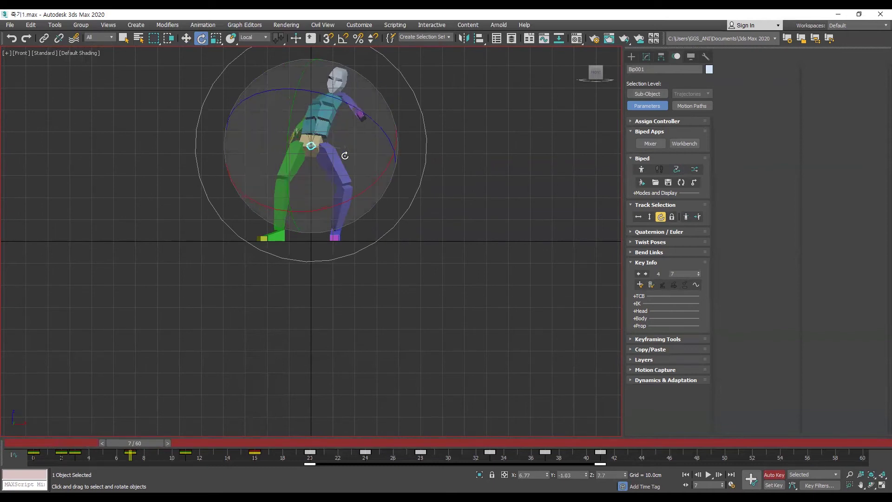
# Rotate the center of mass at frame 11 to tilt and turn the pelvis further
pyautogui.press(',')
pyautogui.press('.')
pyautogui.press('.')
pyautogui.press('.')
pyautogui.press('.')
pyautogui.press('.')
pyautogui.press('.')
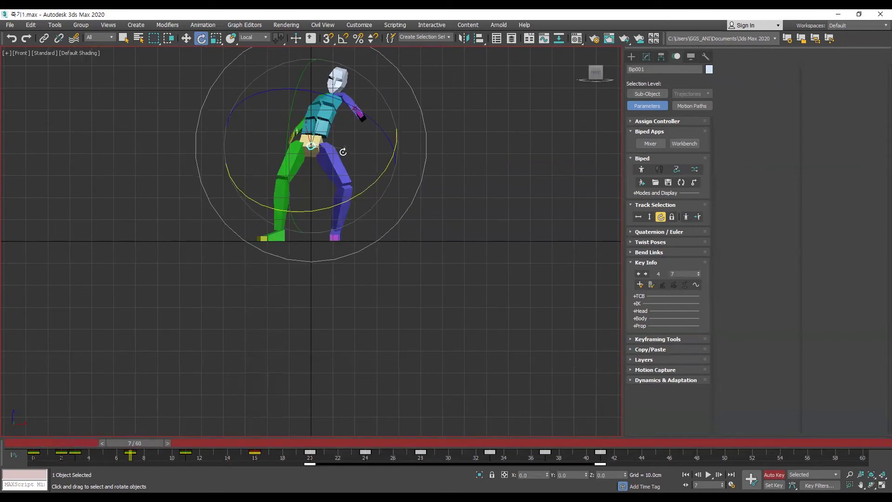
pyautogui.press('.')
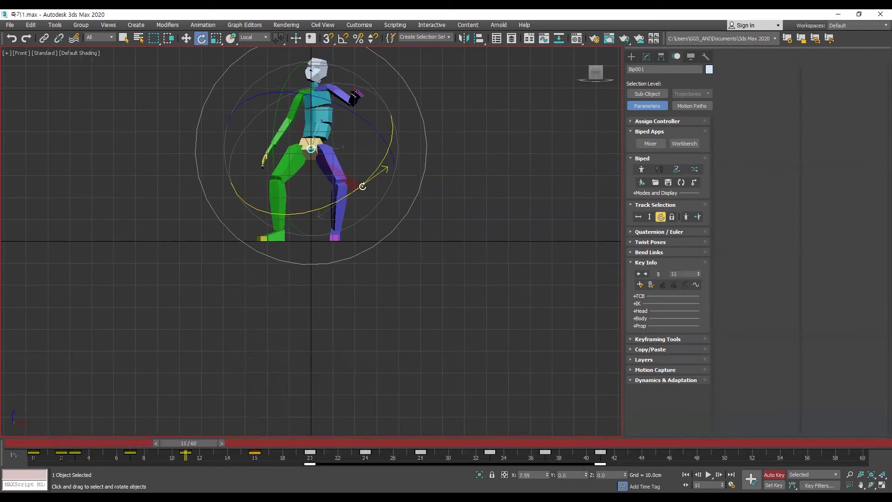
pyautogui.press('.')
pyautogui.press('.')
pyautogui.press('.')
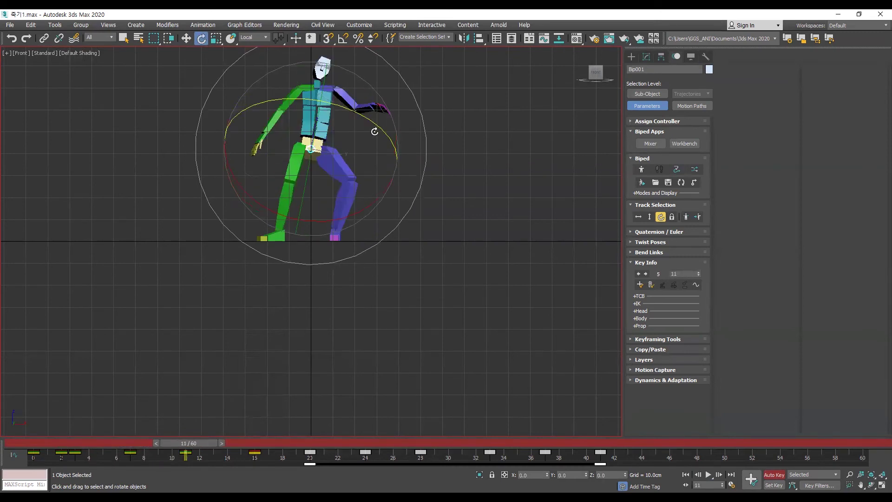
# Rotate the center of mass at frame 16 to tilt the pelvis, and advance to frame 20
pyautogui.press('.')
pyautogui.press('.')
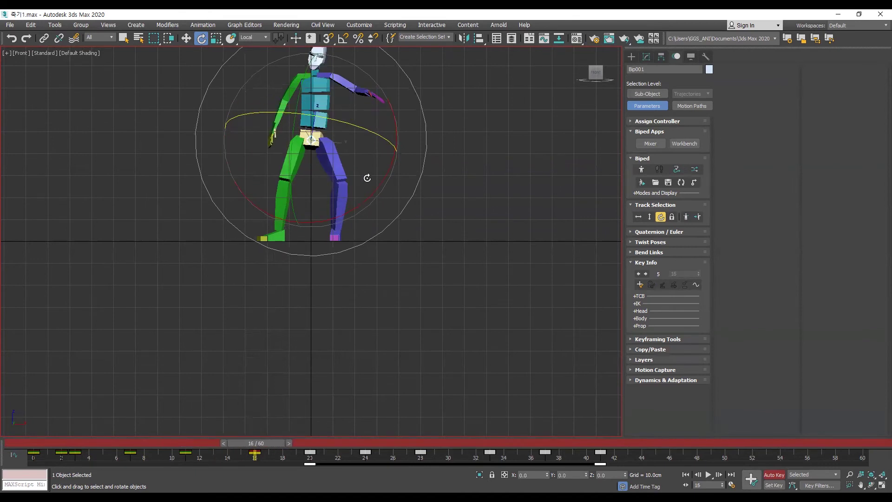
pyautogui.press('.')
pyautogui.press('.')
pyautogui.press('.')
pyautogui.press('.')
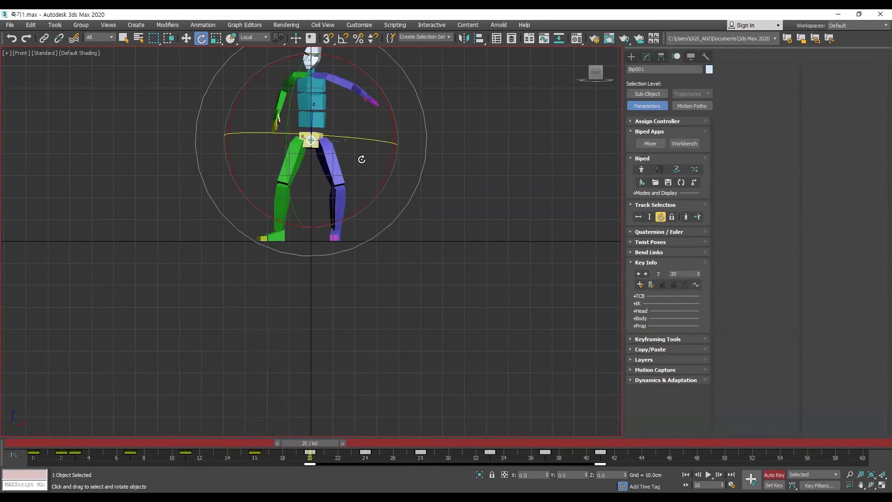
# Step backward from frame 20 to frame 8 to examine the body's rotation
pyautogui.press(',')
pyautogui.press(',')
pyautogui.press(',')
pyautogui.press(',')
pyautogui.press(',')
pyautogui.press(',')
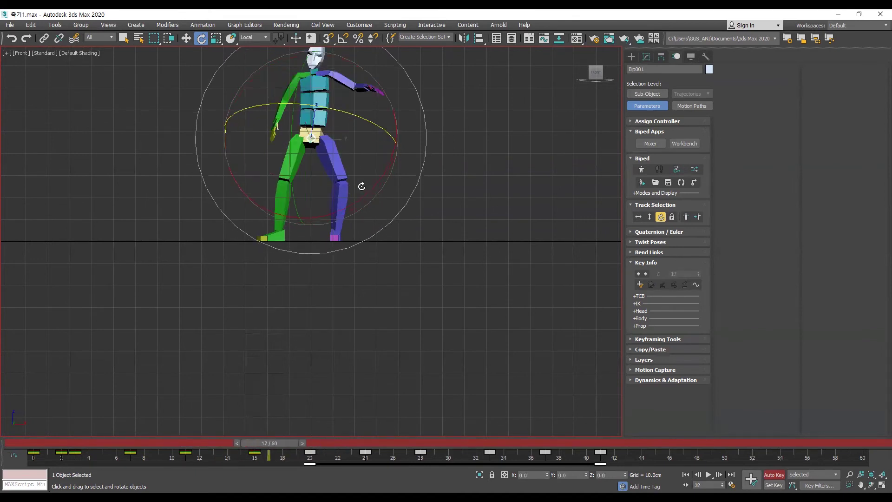
pyautogui.press(',')
pyautogui.press(',')
pyautogui.press(',')
pyautogui.press(',')
pyautogui.press(',')
pyautogui.press(',')
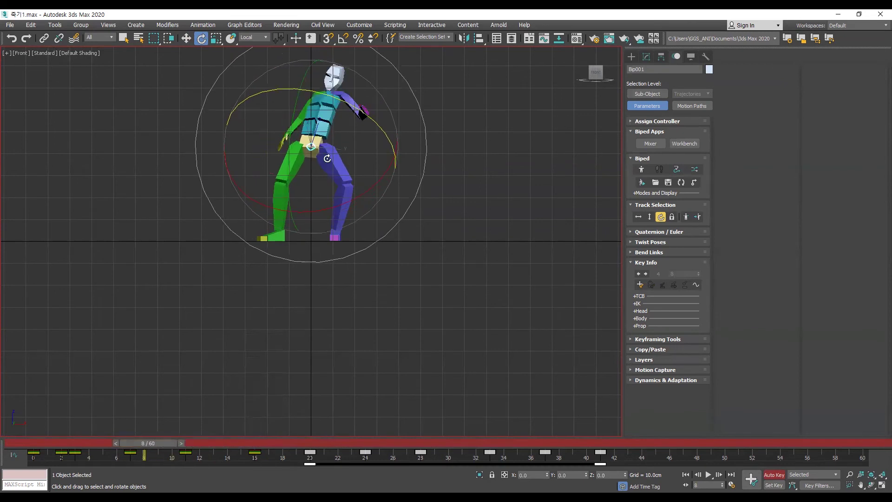
# Step forward from frame 8 to frame 22 to examine how the pelvis rotation carries through the recoil
pyautogui.press('.')
pyautogui.press('.')
pyautogui.press('.')
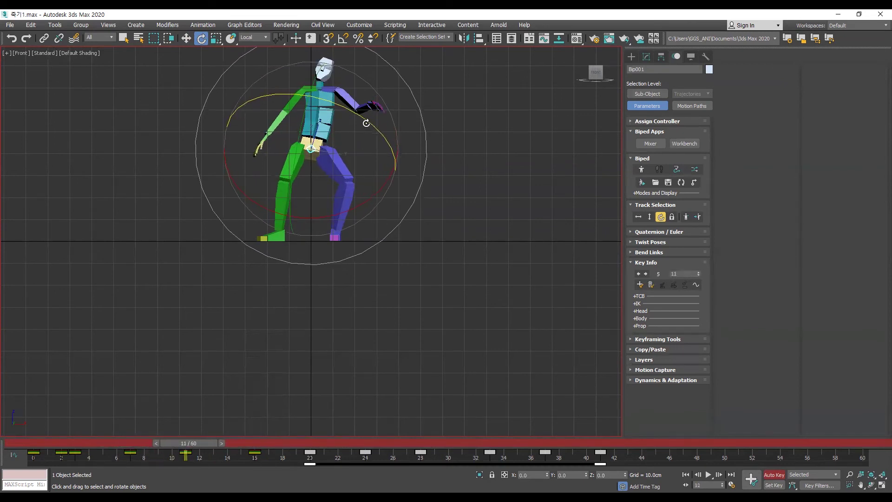
pyautogui.press('.')
pyautogui.press('.')
pyautogui.press('.')
pyautogui.press('.')
pyautogui.press('.')
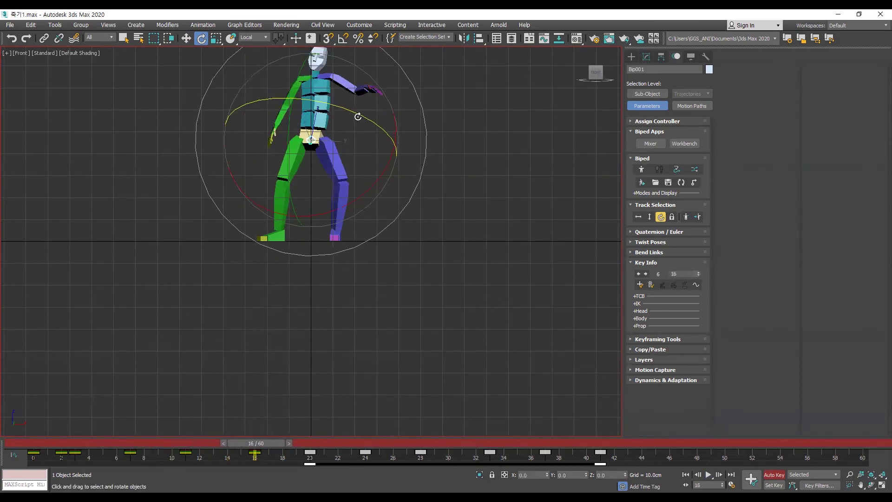
pyautogui.press('.')
pyautogui.press('.')
pyautogui.press('.')
pyautogui.press('.')
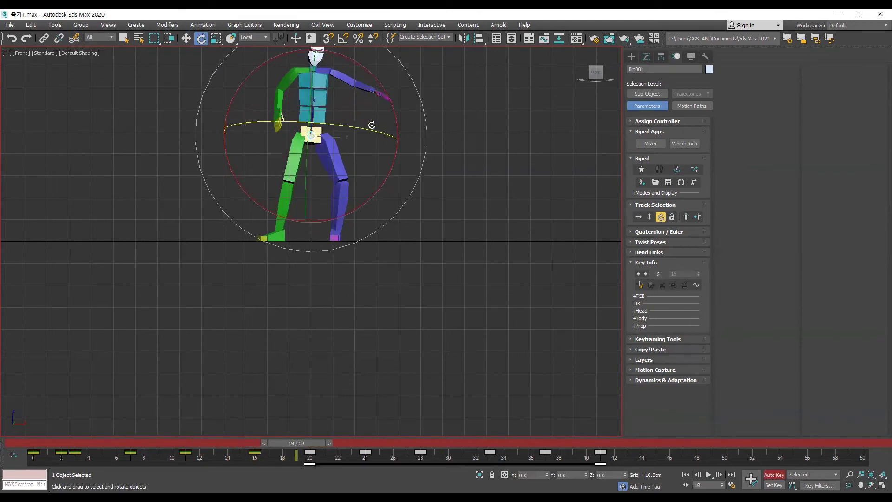
pyautogui.press('.')
pyautogui.press('.')
pyautogui.press('.')
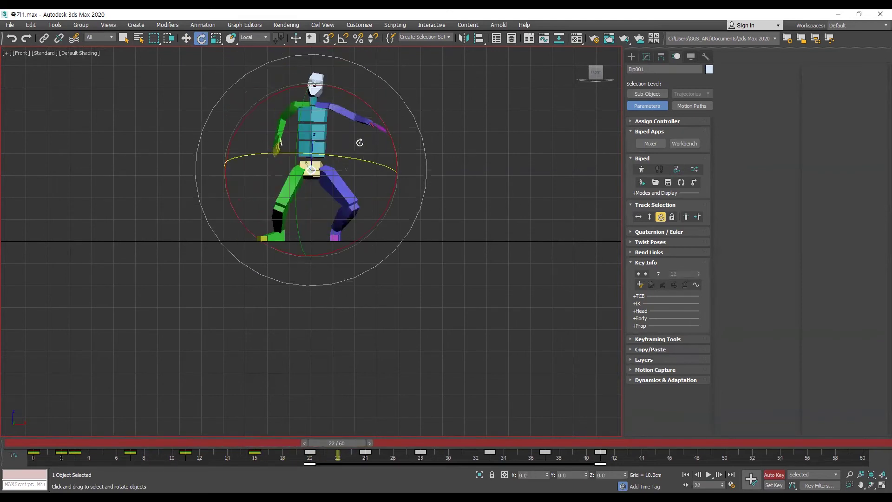
# Play back the animation and return to frame 0 with nothing selected
pyautogui.press('/')
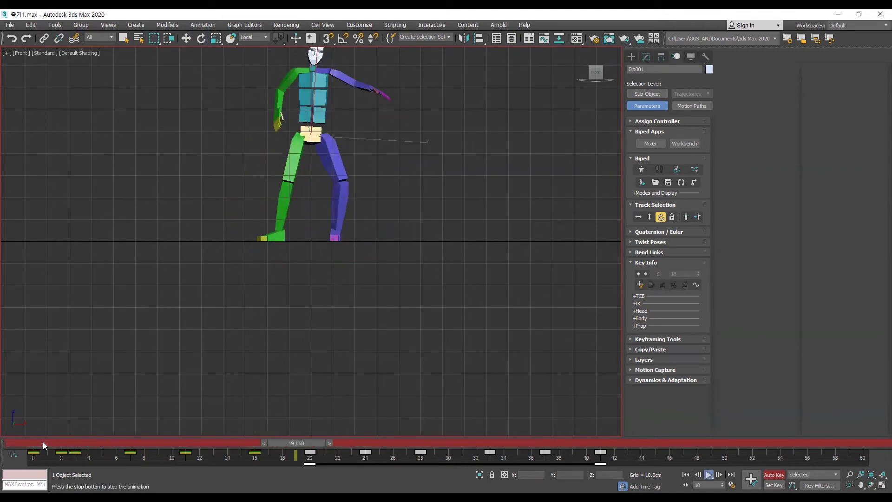
pyautogui.click(43, 441)
pyautogui.click(240, 257)
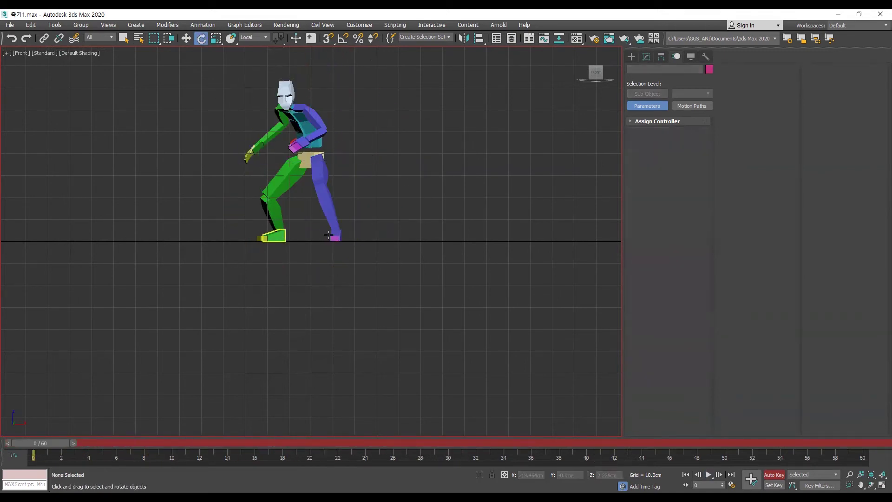
# Move the right foot closer to the left foot and rotate its toes toward the front at frame 8
pyautogui.click(274, 236)
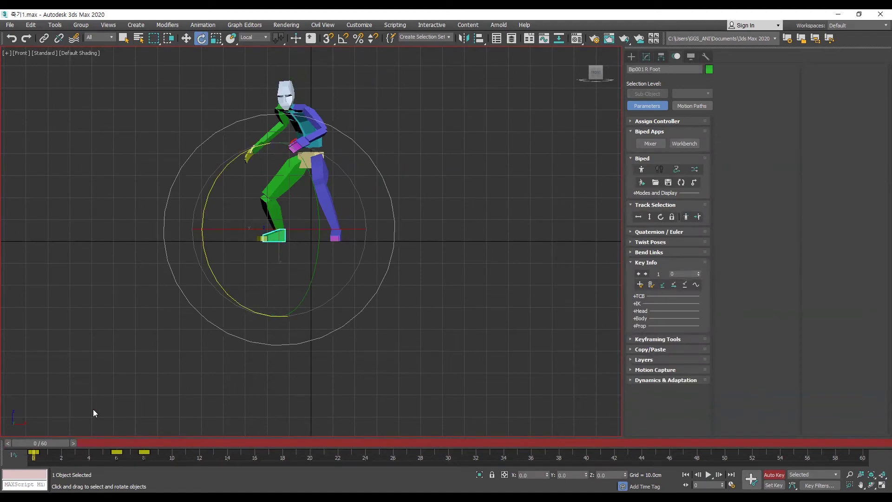
pyautogui.press('/')
pyautogui.press('w')
pyautogui.press('/')
pyautogui.press('.')
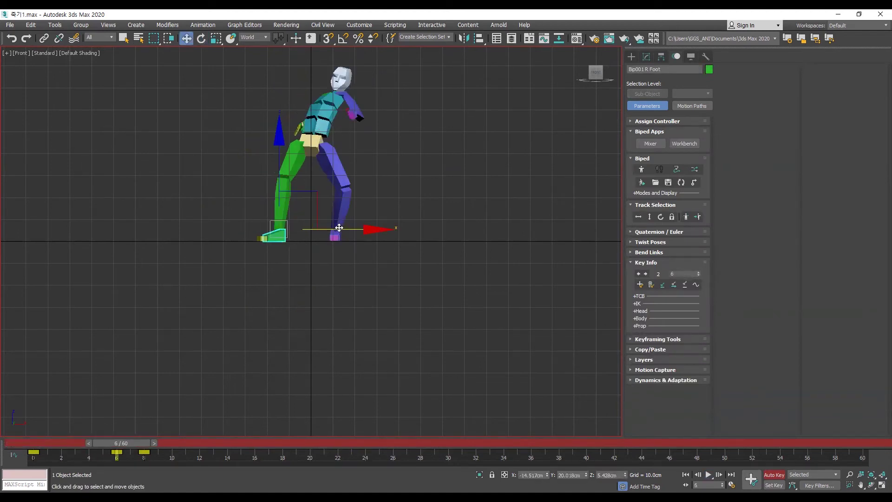
pyautogui.press('.')
pyautogui.moveTo(367, 228); pyautogui.dragTo(371, 230)
pyautogui.press('e')
pyautogui.moveTo(304, 230); pyautogui.dragTo(365, 256)
pyautogui.click(388, 299)
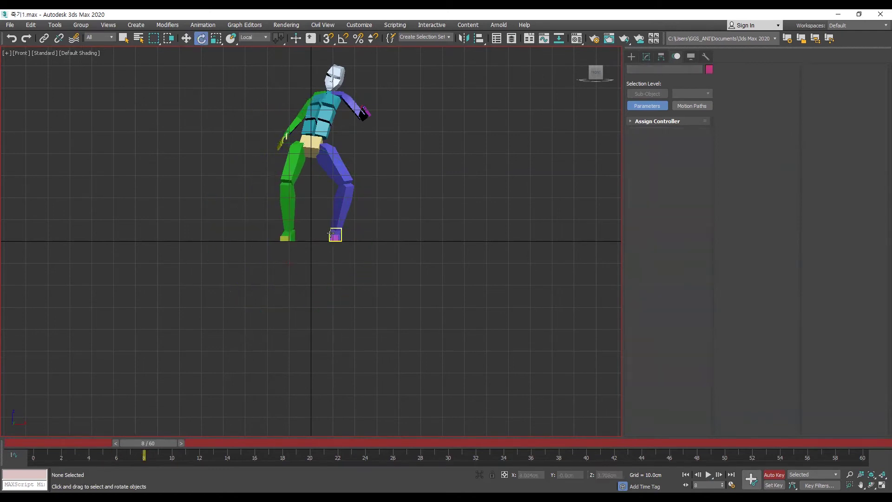
# Rotate the left foot about -6 degrees around its local X axis at frame 6
pyautogui.hotkey('ctrl', 'z')
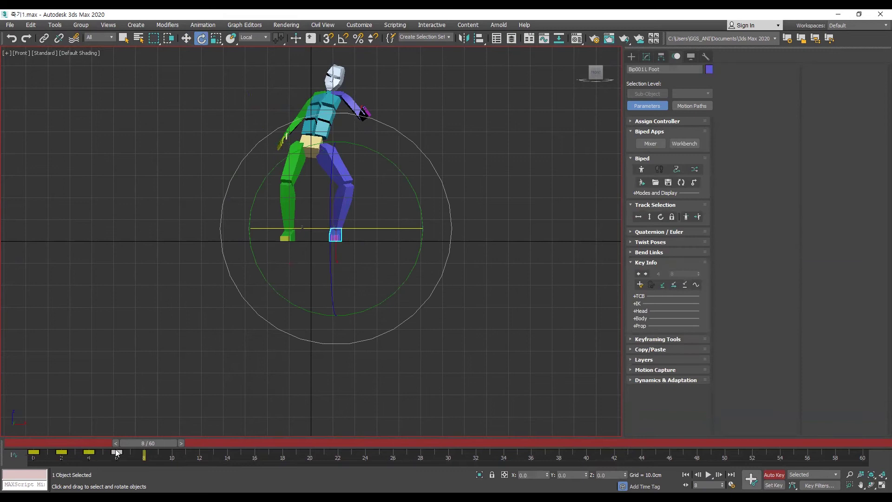
pyautogui.click(76, 444)
pyautogui.press('.')
pyautogui.press('.')
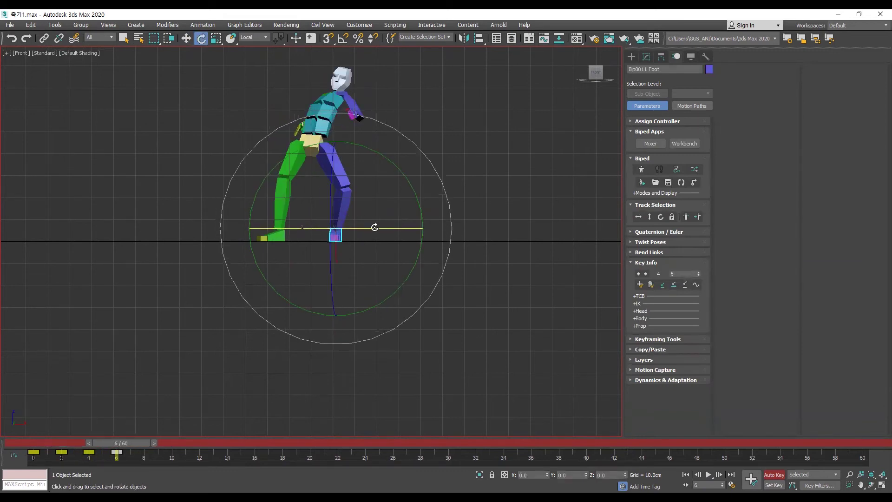
pyautogui.moveTo(378, 228); pyautogui.dragTo(381, 228)
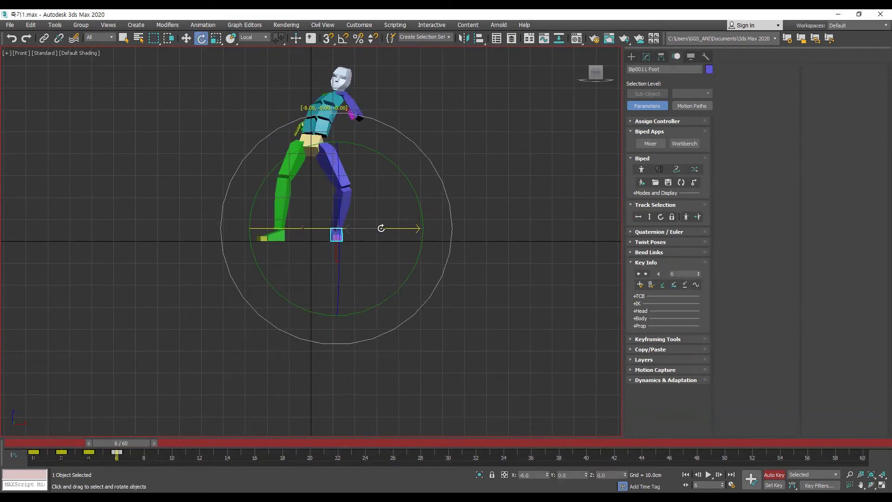
pyautogui.click(446, 289)
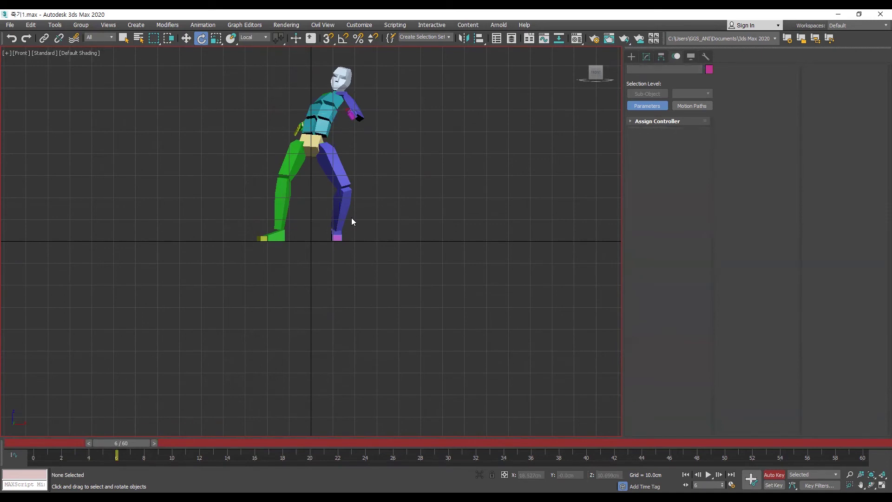
# Swing the left calf inward at frame 6 to bring the left knee closer to the body's center
pyautogui.keyDown('alt'); pyautogui.rightClick(410, 235); pyautogui.keyUp('alt')
pyautogui.click(426, 223)
pyautogui.moveTo(368, 243); pyautogui.dragTo(346, 244)
pyautogui.press('w')
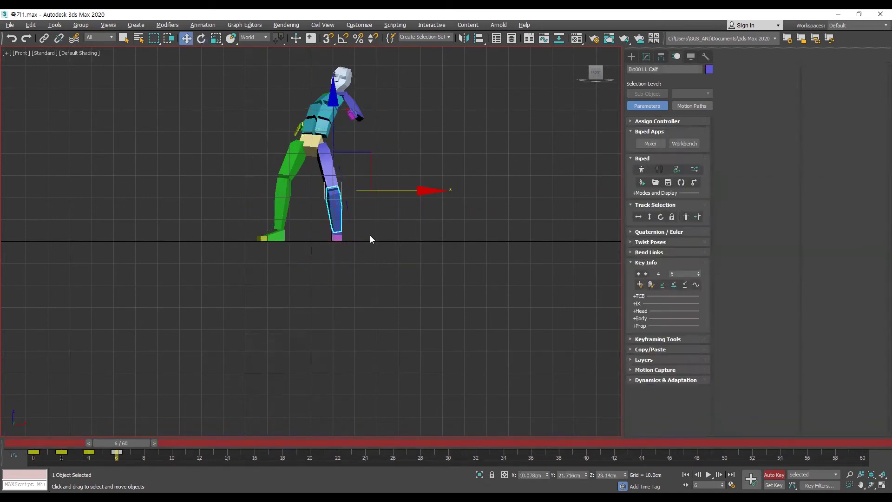
# Step between frames 6 and 11 to examine the left knee's motion
pyautogui.press('.')
pyautogui.press('.')
pyautogui.press('.')
pyautogui.press('.')
pyautogui.press('.')
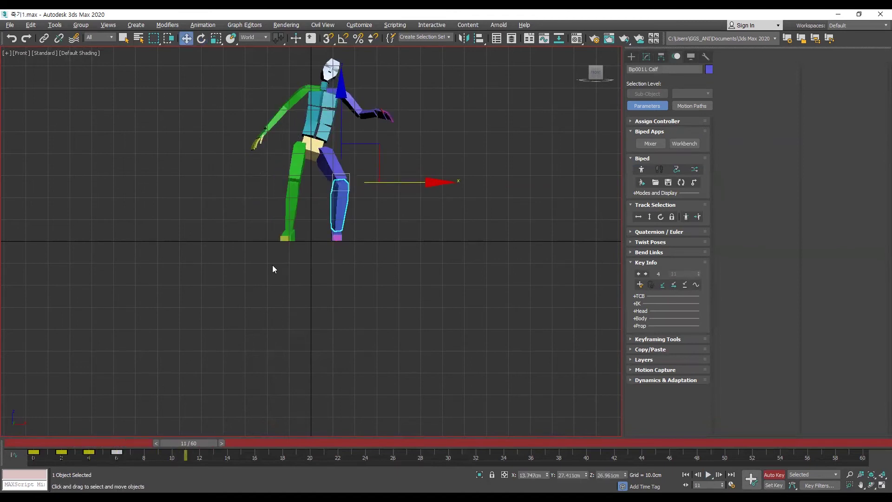
pyautogui.press(',')
pyautogui.press(',')
pyautogui.press(',')
pyautogui.press(',')
pyautogui.press(',')
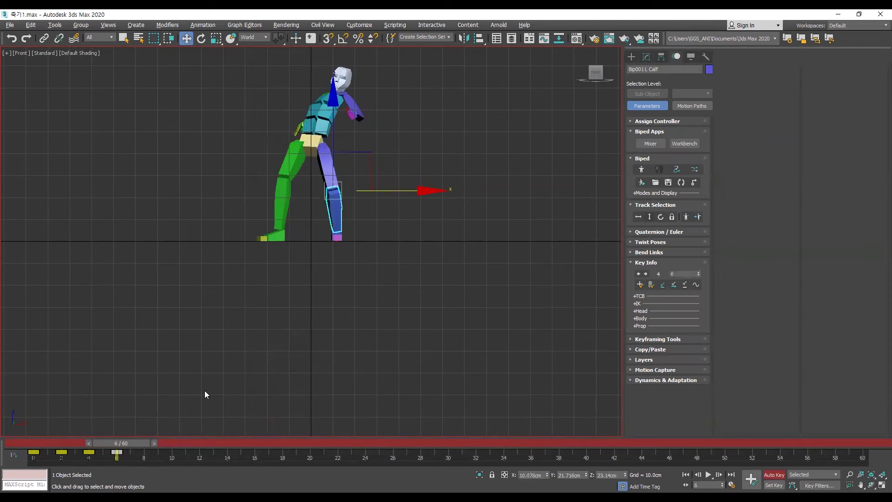
# Move the biped's center of mass about 1.065 cm along positive X at frame 11
pyautogui.hotkey('ctrl', 'z')
pyautogui.click(69, 439)
pyautogui.press('.')
pyautogui.press('.')
pyautogui.press('.')
pyautogui.press('.')
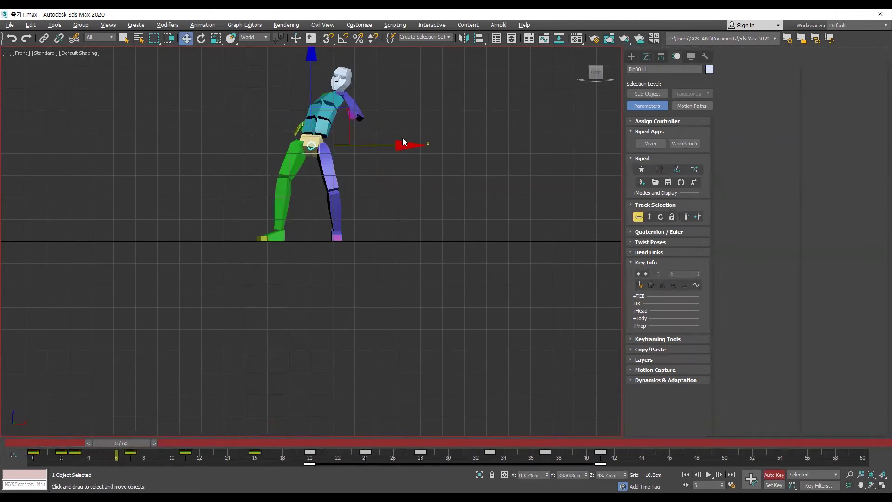
pyautogui.press('.')
pyautogui.press('.')
pyautogui.press('.')
pyautogui.press('.')
pyautogui.press('.')
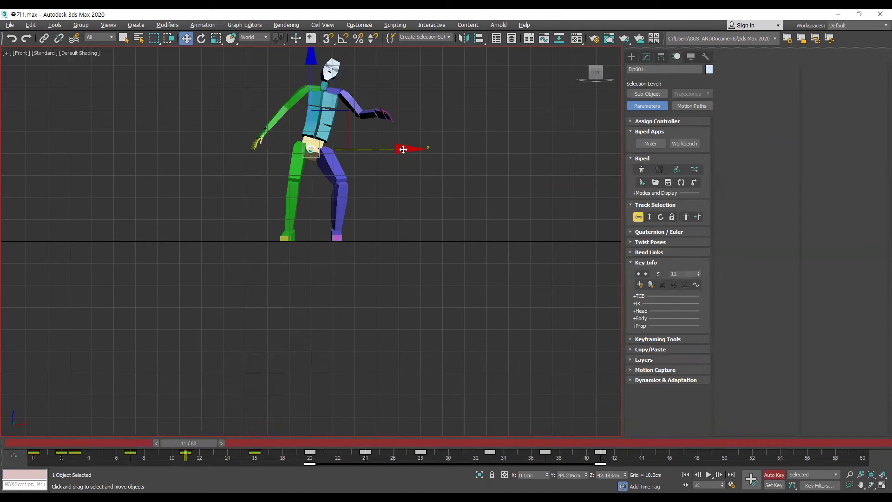
pyautogui.press('.')
pyautogui.press('.')
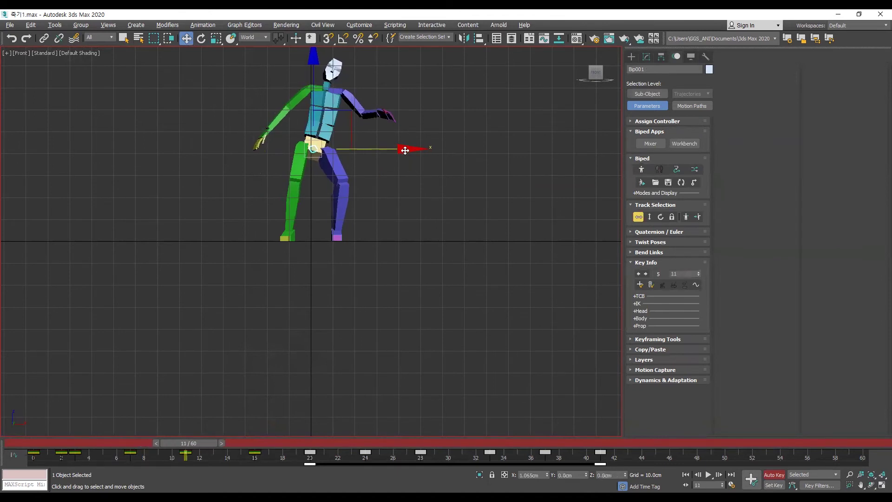
# Move the center of mass along X to 1.488 cm at frame 20
pyautogui.press('.')
pyautogui.press('.')
pyautogui.press('.')
pyautogui.press('.')
pyautogui.press('.')
pyautogui.press('.')
pyautogui.press('.')
pyautogui.moveTo(401, 139); pyautogui.dragTo(404, 139)
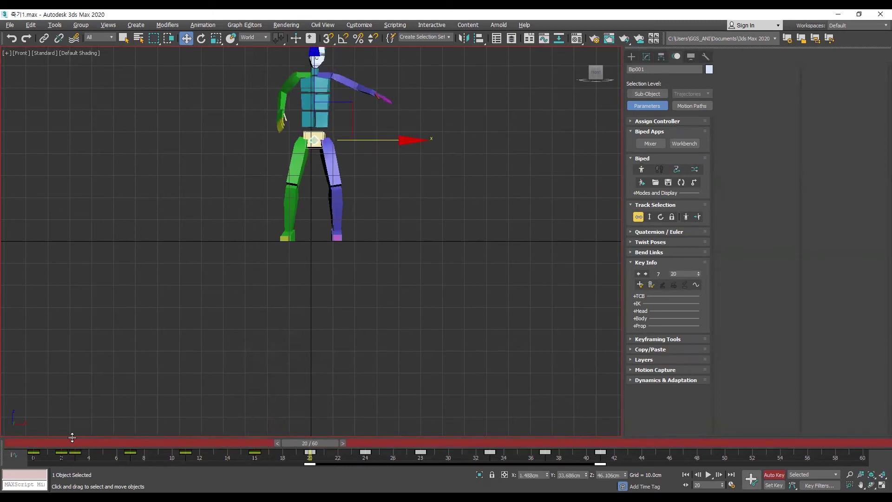
# Play the animation and step through the frames around 20 to 24 to examine the drop onto the knees
pyautogui.press('/')
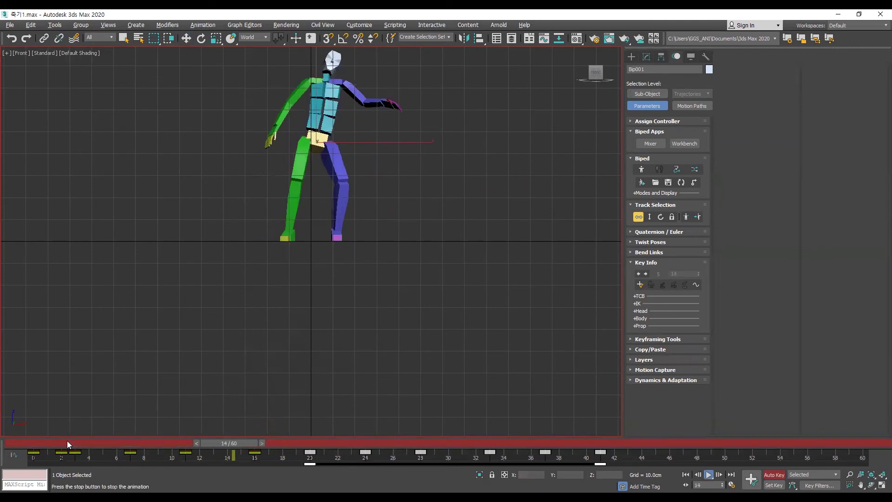
pyautogui.press('/')
pyautogui.press(',')
pyautogui.press(',')
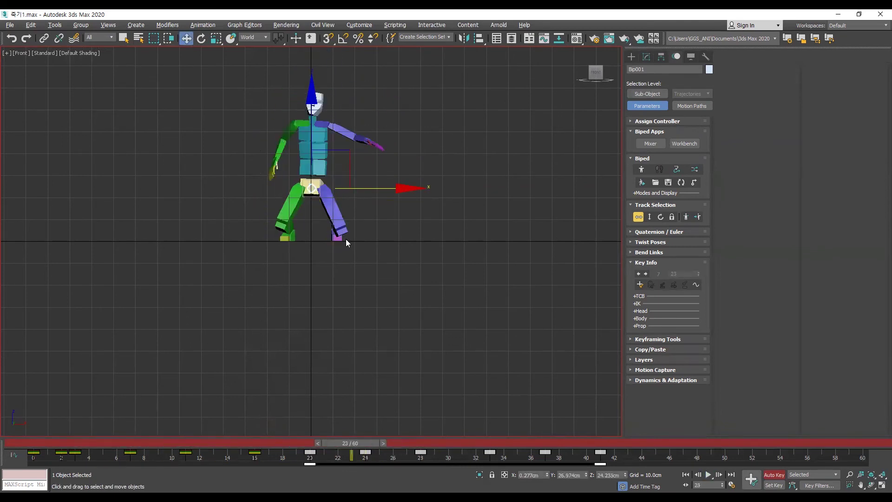
pyautogui.press(',')
pyautogui.press(',')
pyautogui.press(',')
pyautogui.press(',')
pyautogui.press(',')
pyautogui.press(',')
pyautogui.press(',')
pyautogui.press(',')
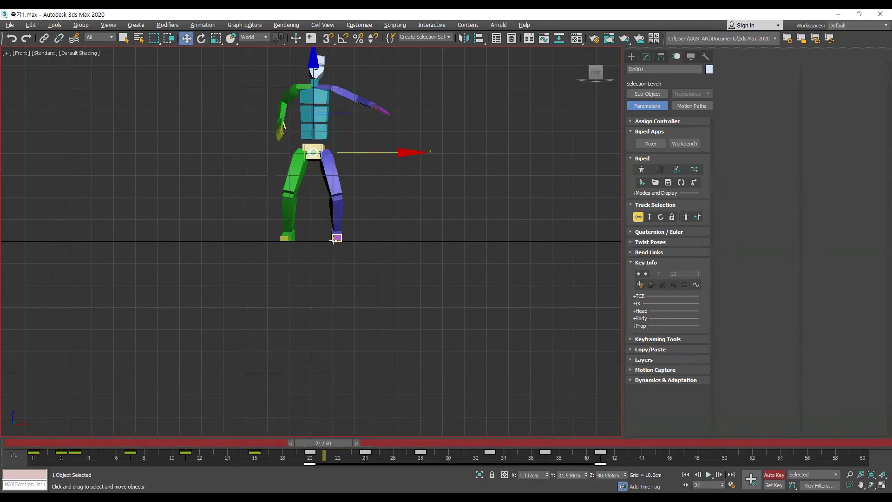
# Replay the animation from the opening frames to examine how the body's weight shifts through the recoil and collapse
pyautogui.press('/')
pyautogui.click(43, 443)
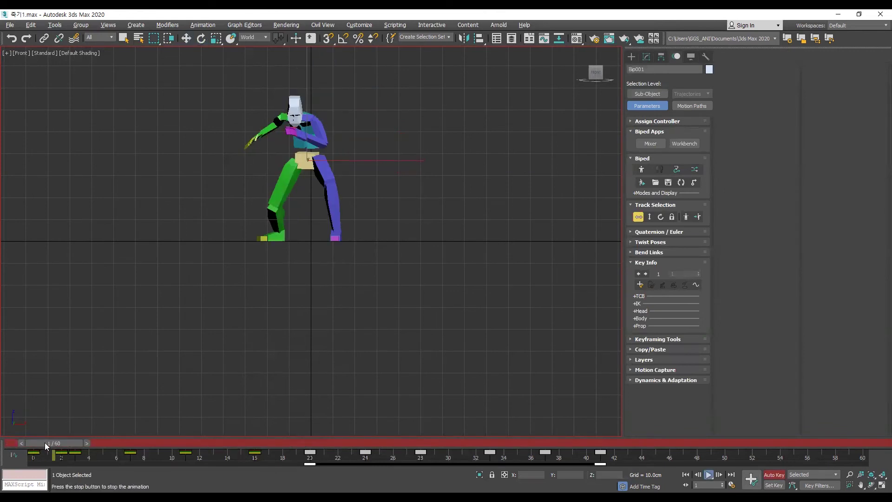
pyautogui.click(44, 443)
pyautogui.click(44, 444)
pyautogui.press('/')
pyautogui.click(44, 444)
pyautogui.press('/')
pyautogui.click(44, 446)
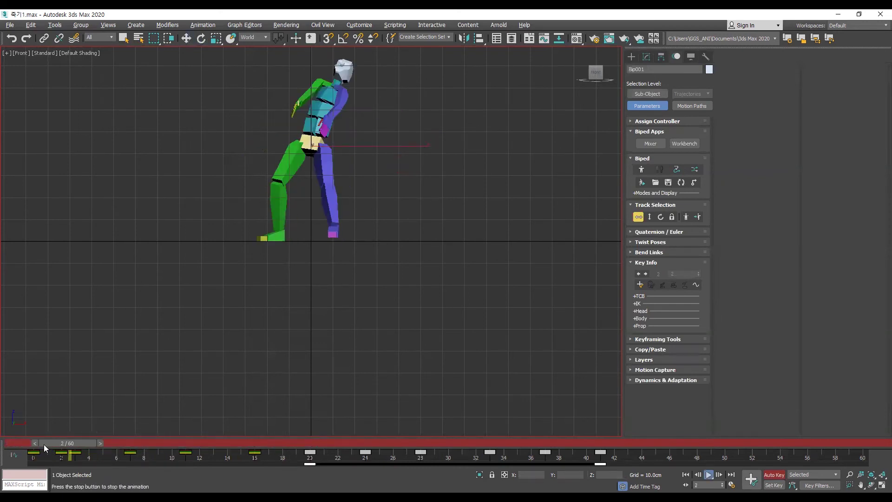
pyautogui.press('/')
# Select the right calf and set a sliding key for the right leg at frame 20
pyautogui.press(',')
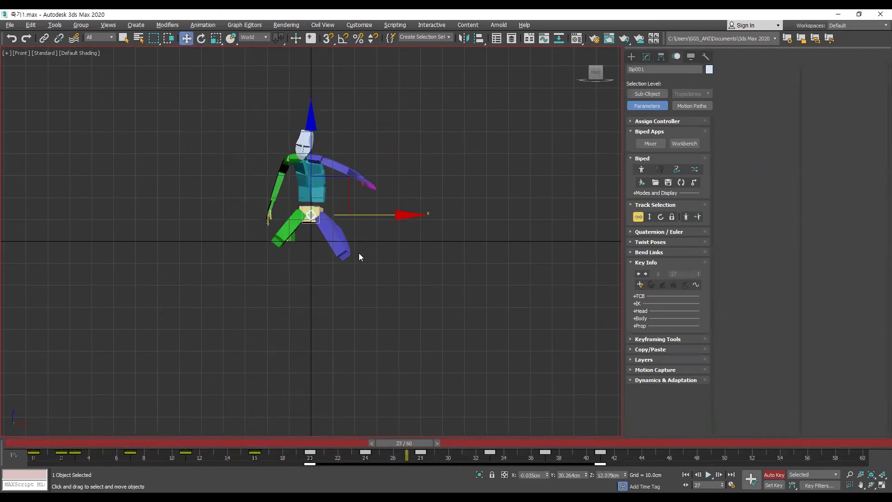
pyautogui.click(278, 240)
pyautogui.press('e')
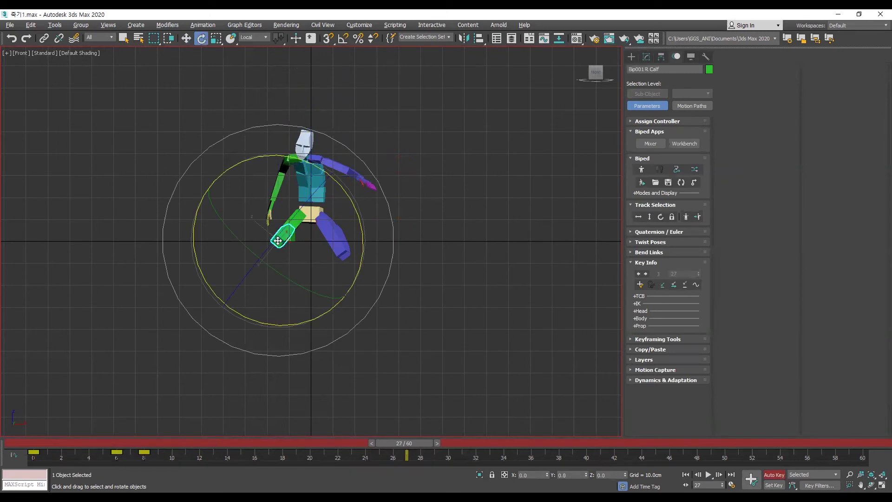
pyautogui.press(',')
pyautogui.press(',')
pyautogui.press(',')
pyautogui.press(',')
pyautogui.press(',')
pyautogui.press(',')
pyautogui.press(',')
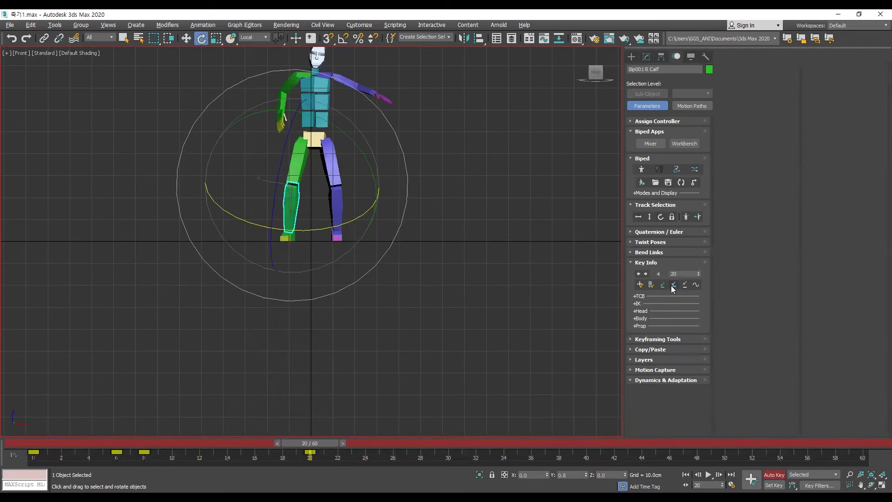
# Rotate the right calf at frame 24 to bring the right knee inward
pyautogui.press('.')
pyautogui.press('.')
pyautogui.press('.')
pyautogui.press('.')
pyautogui.moveTo(336, 303)
pyautogui.mouseDown()
pyautogui.moveTo(359, 295)
pyautogui.moveTo(347, 303)
pyautogui.mouseUp()
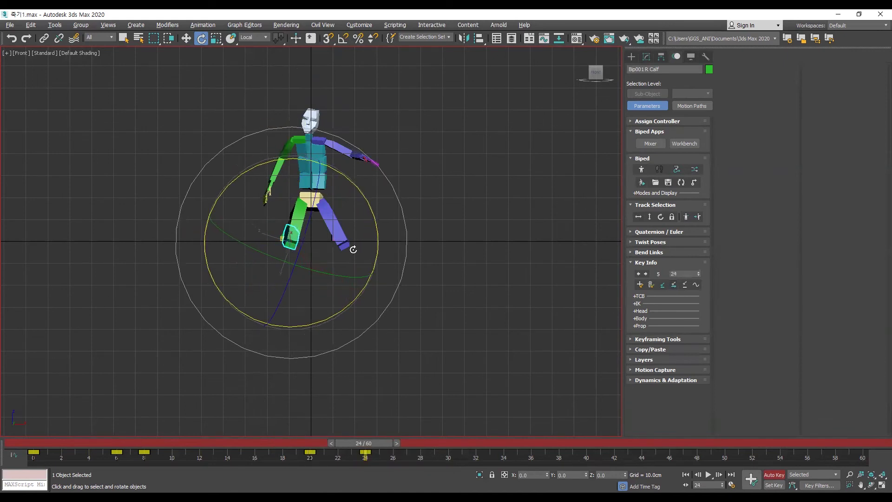
# Move the right foot along X to -6.326 cm at frame 20 and copy that key to frame 24
pyautogui.press(',')
pyautogui.press(',')
pyautogui.press(',')
pyautogui.press('w')
pyautogui.press(',')
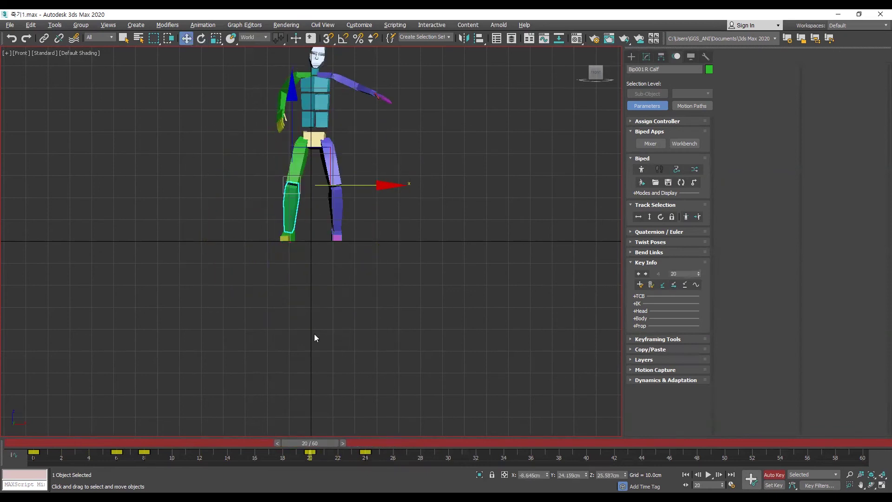
pyautogui.click(293, 239)
pyautogui.click(381, 232)
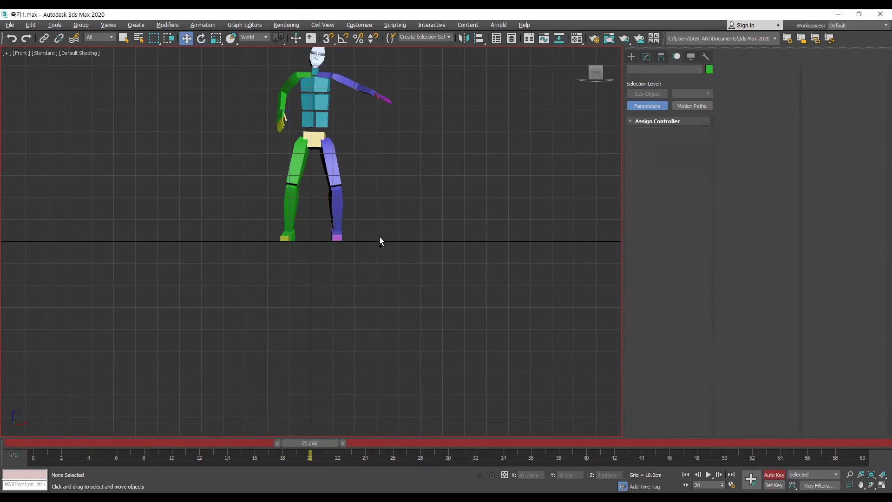
pyautogui.hotkey('ctrl', 'z')
pyautogui.moveTo(387, 233); pyautogui.dragTo(388, 232)
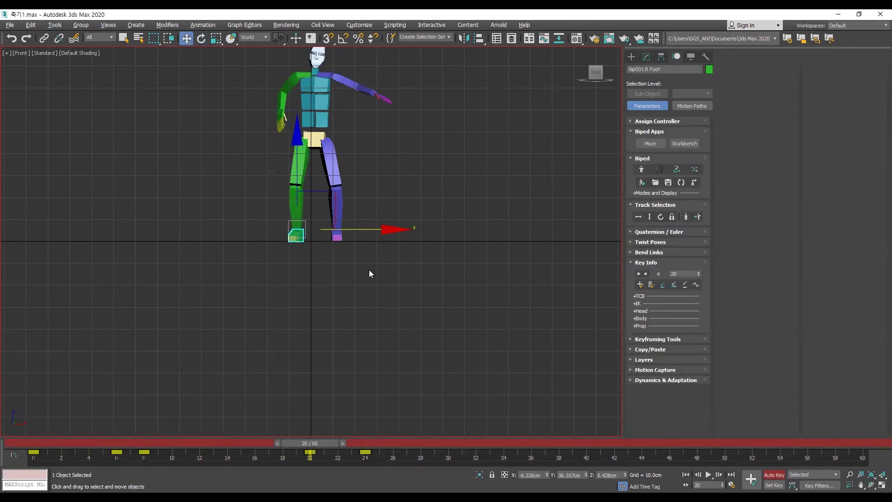
pyautogui.click(366, 451)
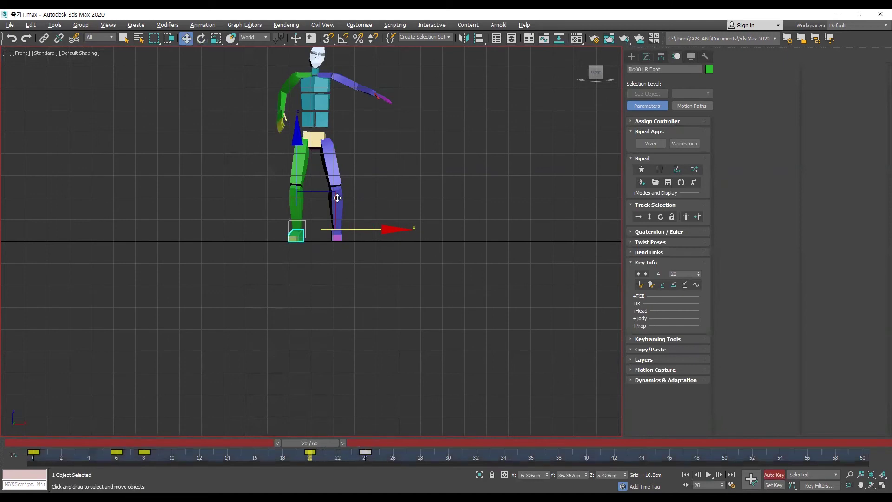
# Move the biped's center of mass slightly along positive X at frame 20
pyautogui.click(638, 217)
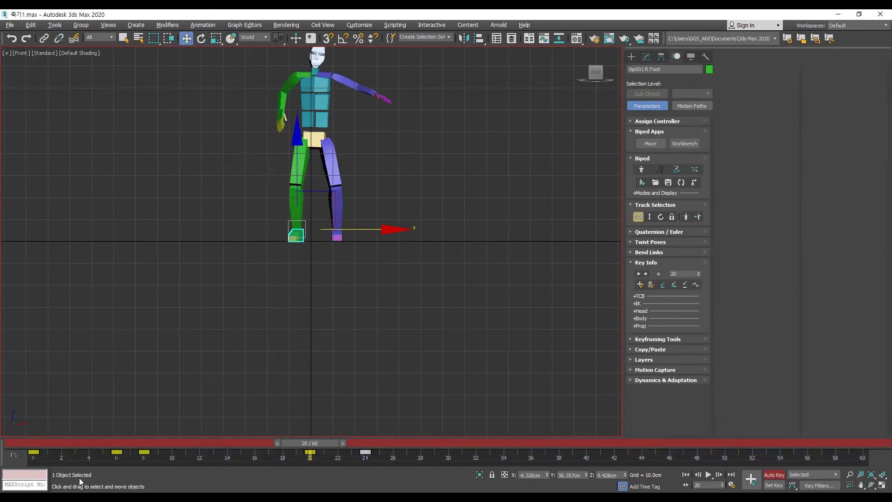
pyautogui.moveTo(121, 444); pyautogui.dragTo(158, 453)
pyautogui.press('.')
pyautogui.press('.')
pyautogui.press('.')
pyautogui.press('.')
pyautogui.press('.')
pyautogui.press('.')
pyautogui.press('.')
pyautogui.press('.')
pyautogui.press('.')
pyautogui.press('.')
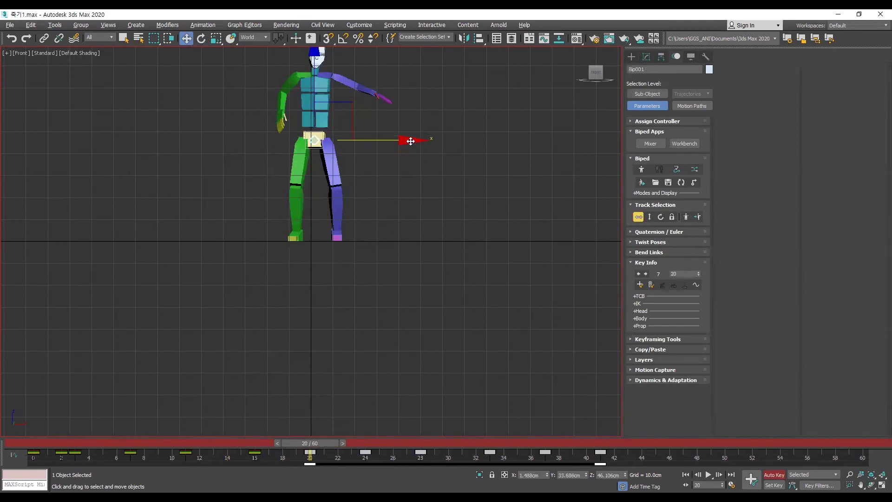
pyautogui.moveTo(410, 141); pyautogui.dragTo(416, 141)
# Shift the center of mass slightly along positive X at frame 16 and play back the motion
pyautogui.press(',')
pyautogui.press(',')
pyautogui.press(',')
pyautogui.press(',')
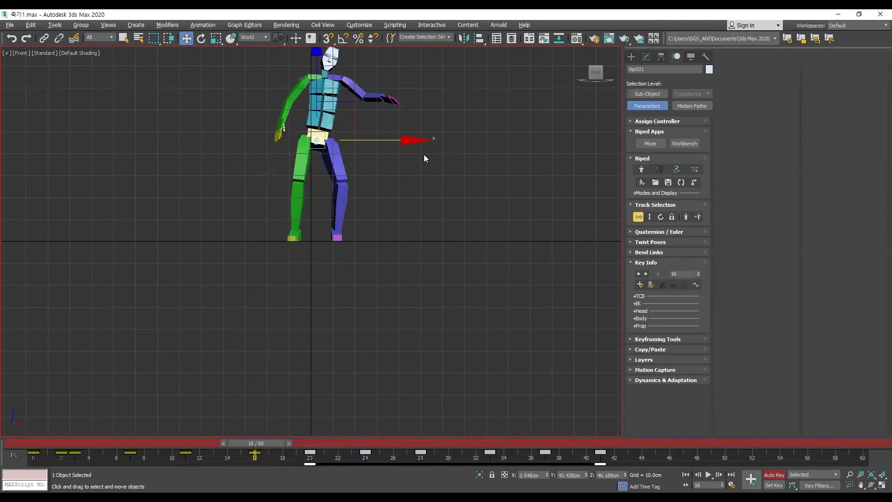
pyautogui.moveTo(409, 141); pyautogui.dragTo(413, 141)
pyautogui.press('/')
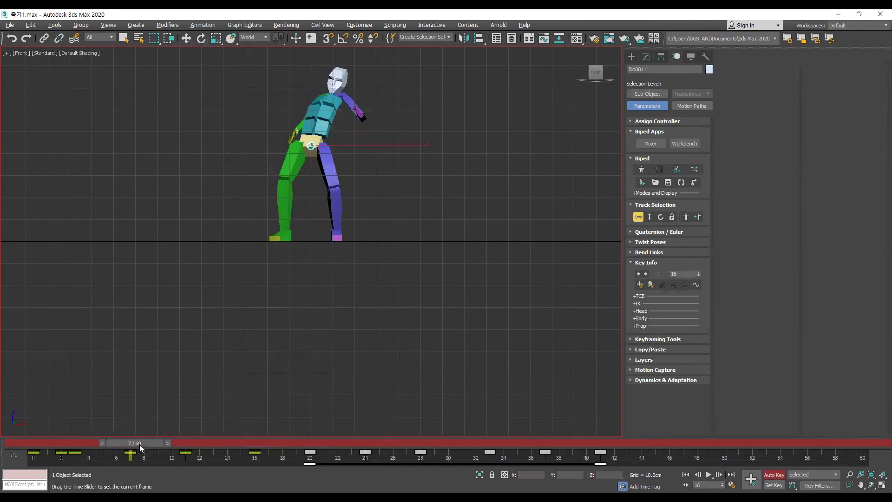
pyautogui.press('w')
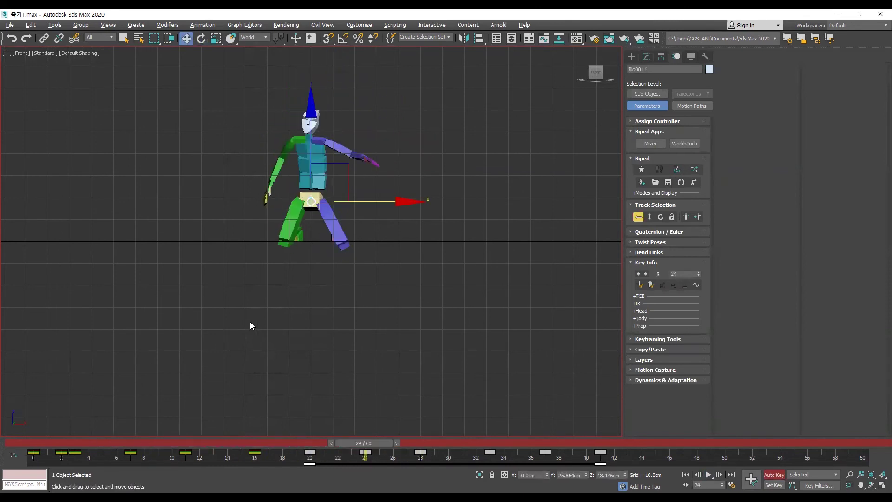
# Move the right foot inward along X at frame 9, shift that key to frame 8 and play the result
pyautogui.click(296, 236)
pyautogui.moveTo(173, 443); pyautogui.dragTo(158, 457)
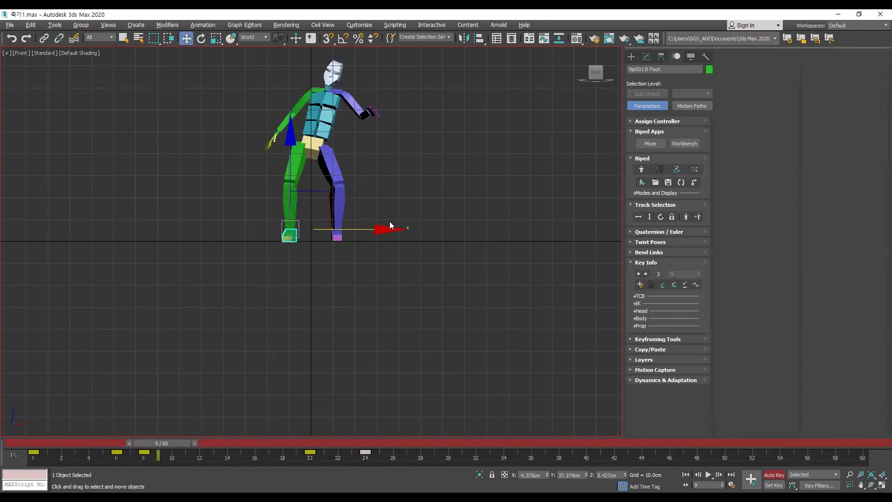
pyautogui.moveTo(385, 229); pyautogui.dragTo(391, 230)
pyautogui.press('/')
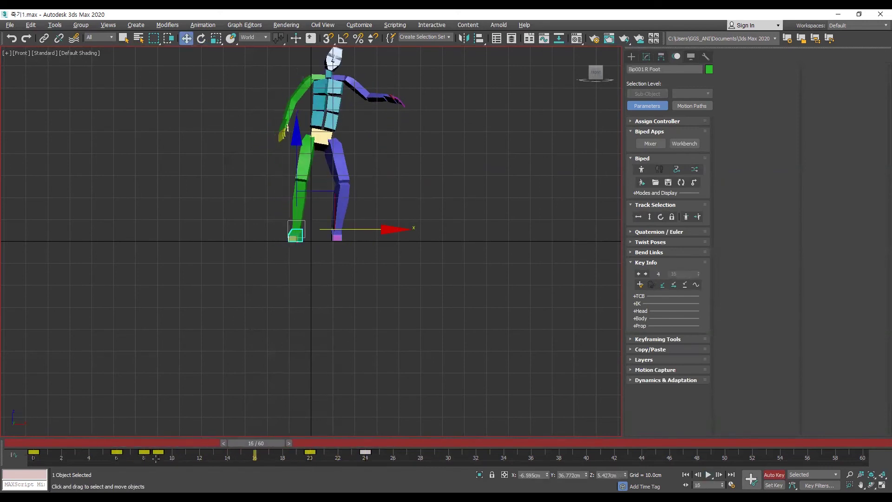
pyautogui.moveTo(157, 456); pyautogui.dragTo(144, 456)
pyautogui.press('/')
pyautogui.press('/')
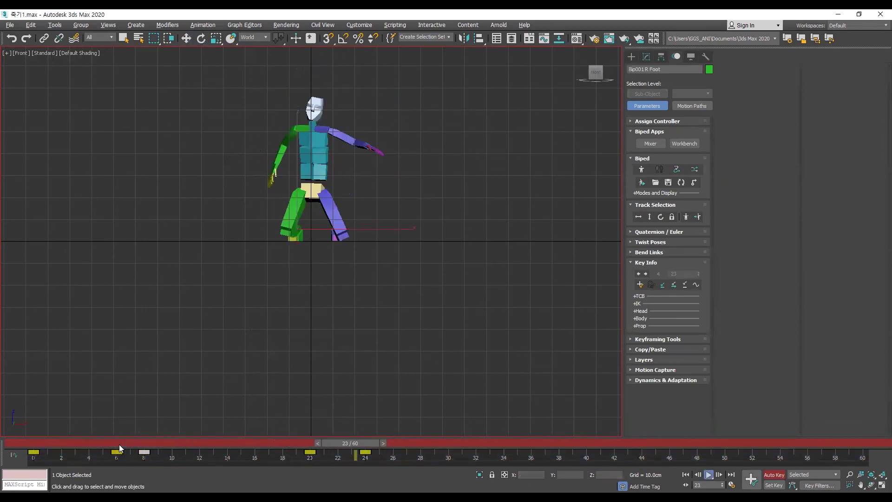
pyautogui.press('/')
pyautogui.press('/')
pyautogui.press('/')
# Move the center of mass about 2.548 cm along positive X at frame 24
pyautogui.click(639, 217)
pyautogui.moveTo(242, 443); pyautogui.dragTo(372, 478)
pyautogui.moveTo(398, 205); pyautogui.dragTo(406, 201)
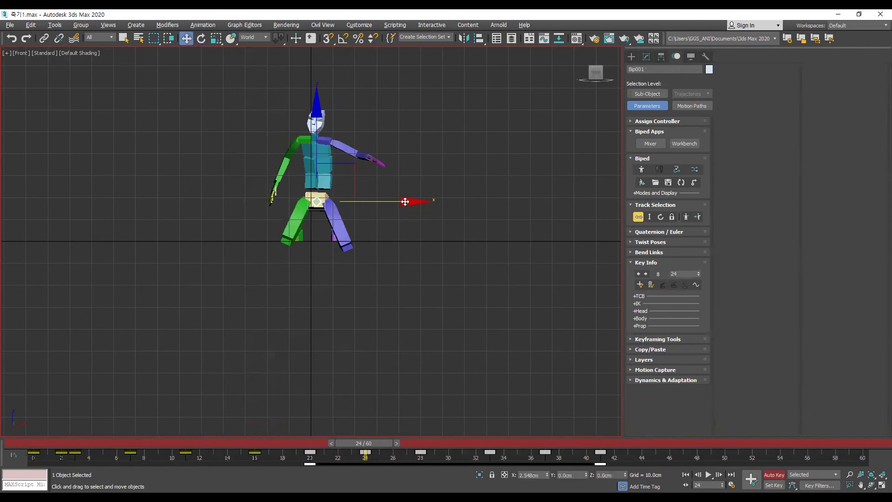
# Rotate the right calf at frame 24 to swing the kneeling right knee toward the body's center
pyautogui.click(288, 241)
pyautogui.press('e')
pyautogui.moveTo(363, 236); pyautogui.dragTo(331, 258)
pyautogui.click(457, 323)
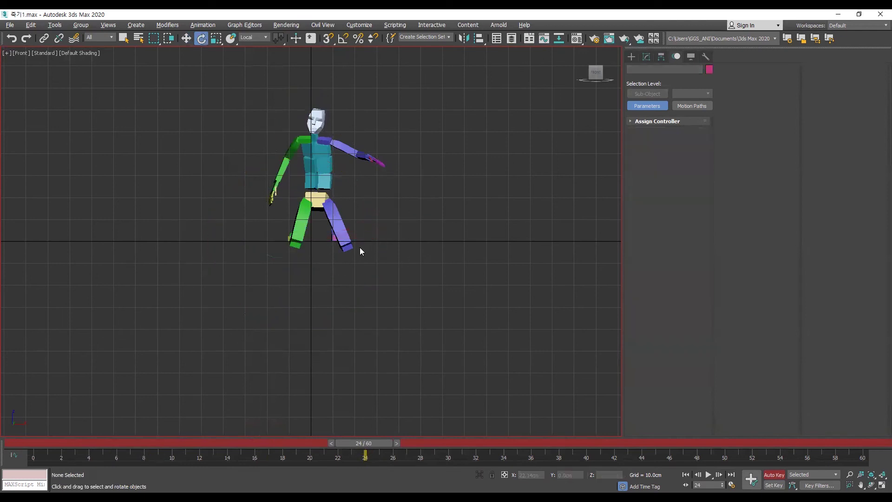
# Rotate the left calf at frame 24 to adjust the left knee's direction
pyautogui.click(383, 214)
pyautogui.moveTo(392, 174); pyautogui.dragTo(406, 181)
pyautogui.keyDown('alt'); pyautogui.moveTo(352, 259); pyautogui.dragTo(400, 298, button='middle'); pyautogui.keyUp('alt')
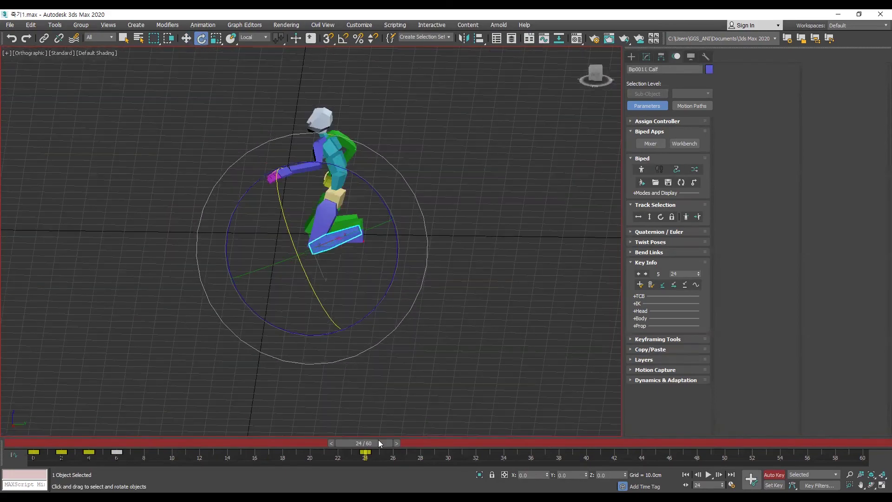
# Rotate the right foot at frame 22 in the left view so its toes tilt downward
pyautogui.press('l')
pyautogui.click(226, 322)
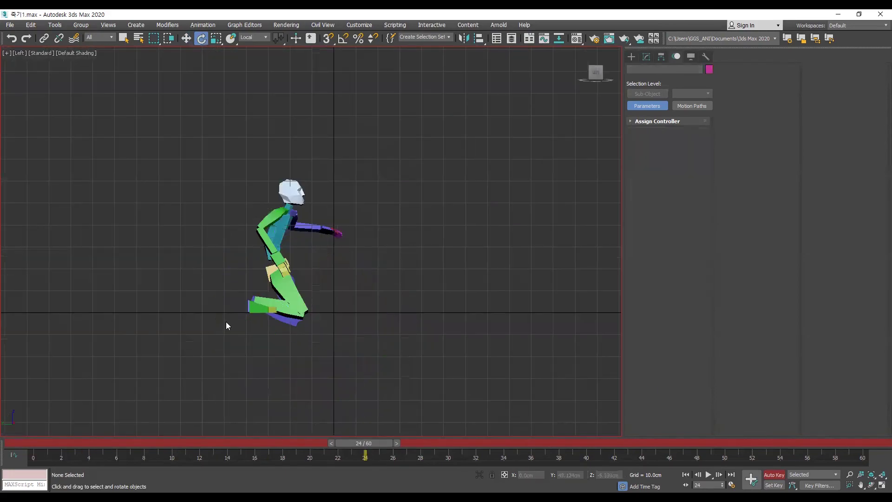
pyautogui.click(260, 306)
pyautogui.moveTo(306, 443); pyautogui.dragTo(347, 447)
pyautogui.press('e')
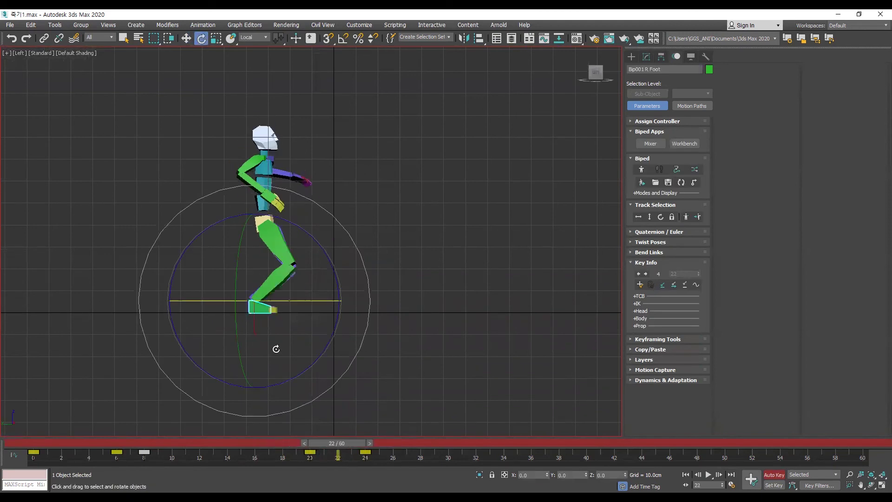
pyautogui.moveTo(341, 274)
pyautogui.mouseDown()
pyautogui.moveTo(346, 295)
pyautogui.moveTo(313, 285)
pyautogui.mouseUp()
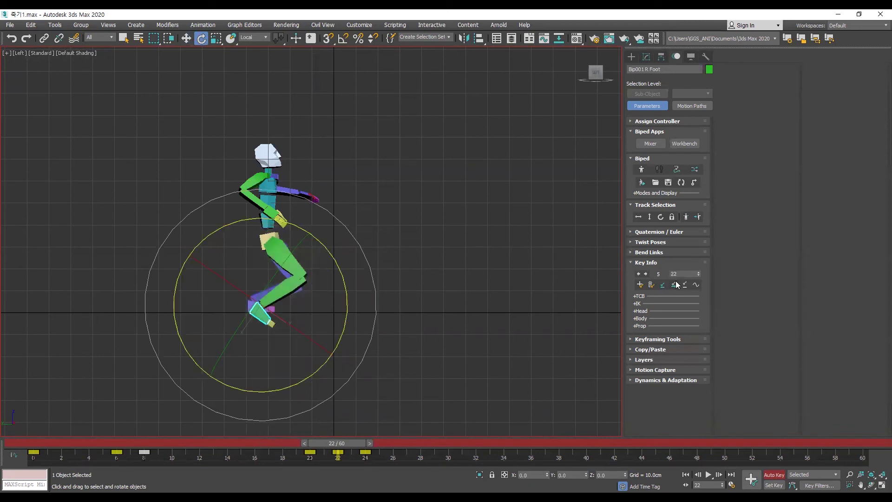
# Set the right foot's pivot to the middle ball-of-foot point and copy its frame 20 key to frame 22
pyautogui.click(655, 304)
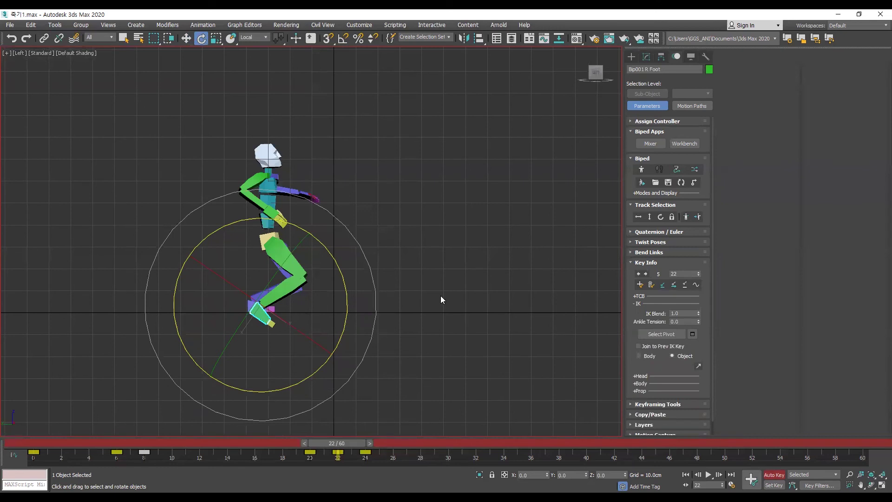
pyautogui.hotkey('alt', 'p')
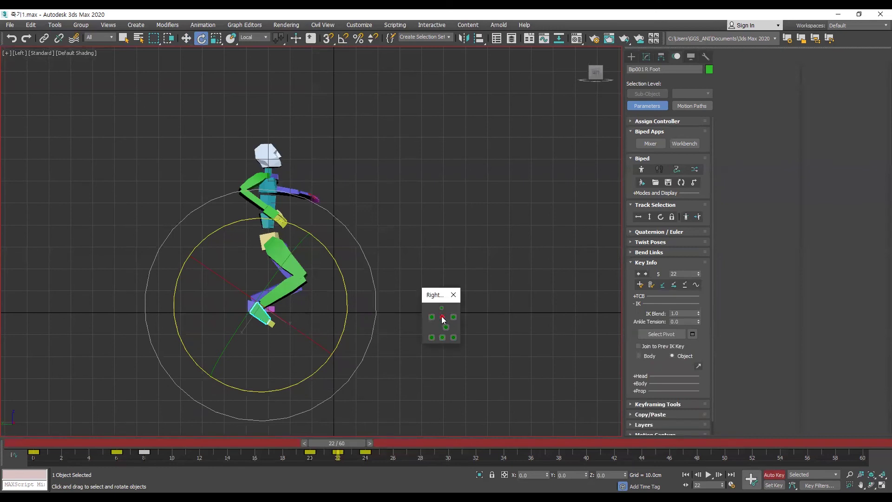
pyautogui.press('w')
pyautogui.press(',')
pyautogui.press(',')
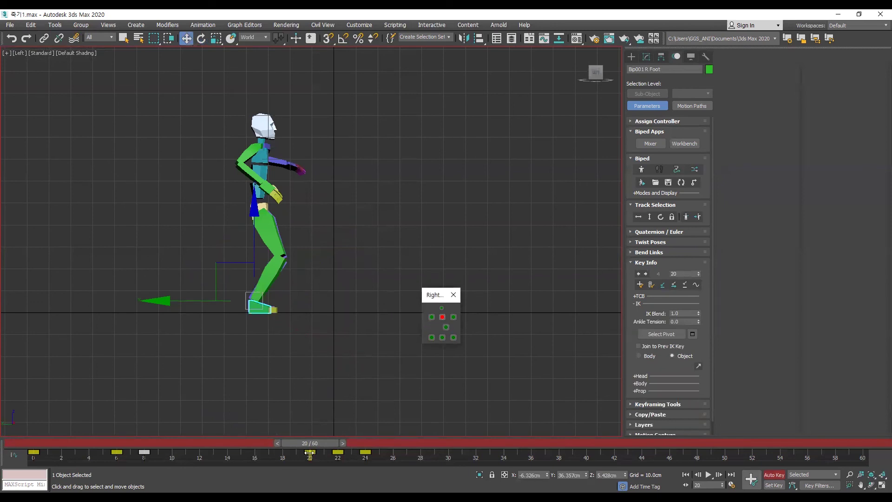
pyautogui.press('/')
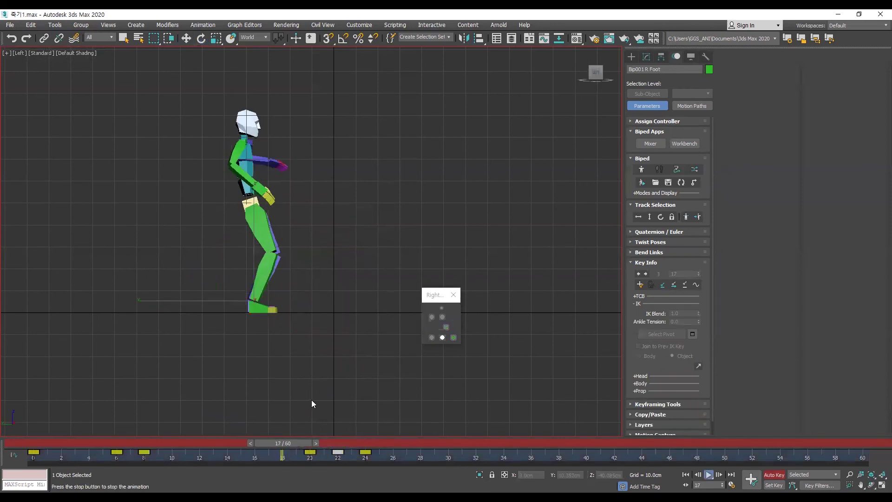
pyautogui.press('/')
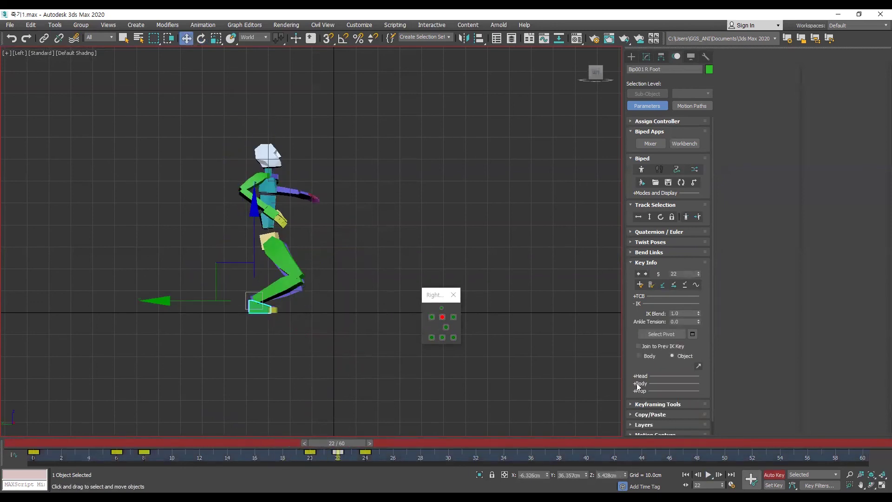
# Set the right foot key's continuity to 0 at frame 22 and rotate the foot about its new pivot
pyautogui.click(669, 296)
pyautogui.rightClick(785, 209)
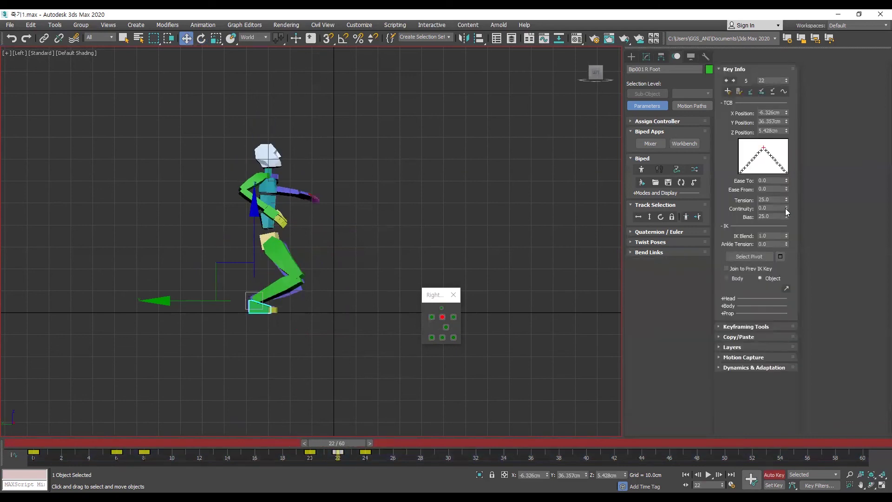
pyautogui.press('e')
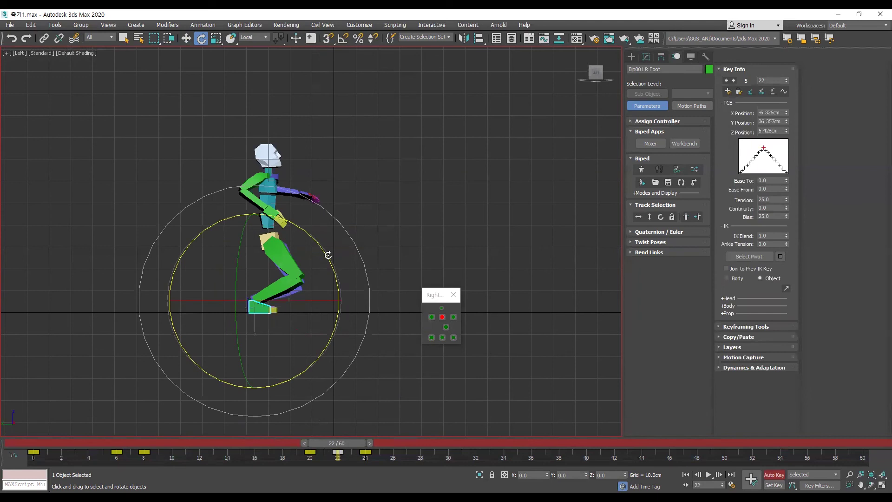
pyautogui.moveTo(327, 257); pyautogui.dragTo(346, 294)
pyautogui.press('.')
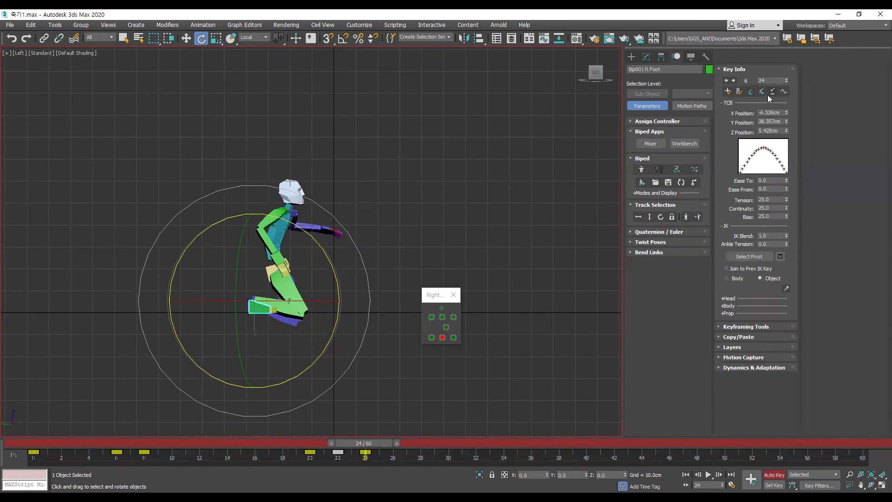
# Rotate the right foot at frame 24 so its toes point down and back, and lower it to the ground behind the knee
pyautogui.moveTo(328, 263); pyautogui.dragTo(306, 418)
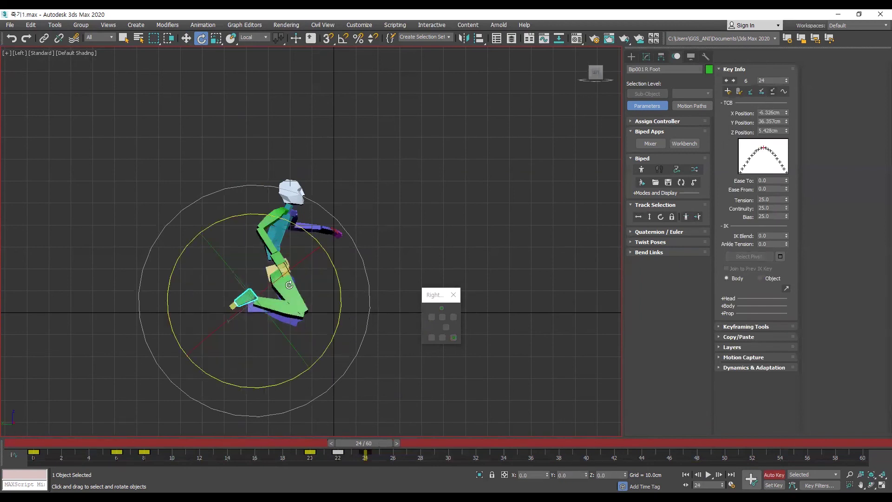
pyautogui.press('w')
pyautogui.moveTo(242, 263); pyautogui.dragTo(247, 269)
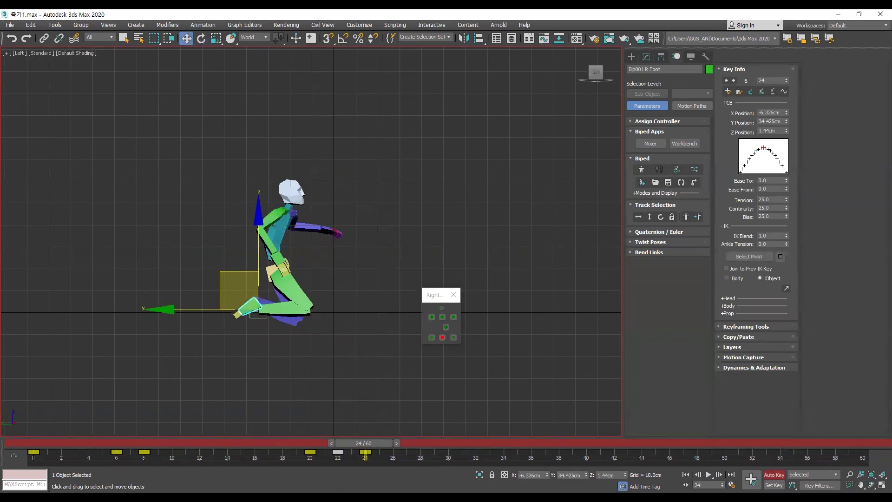
pyautogui.press('/')
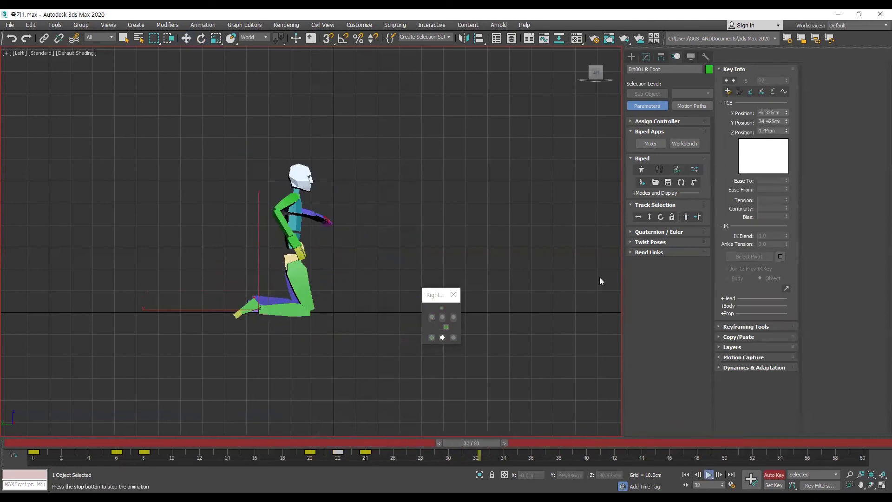
pyautogui.press('/')
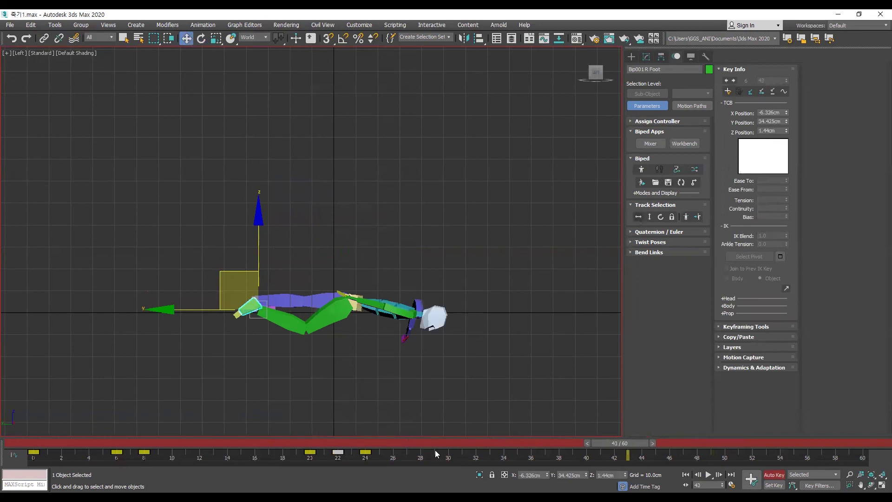
# Move the center of mass horizontally forward at frame 41 to about Y -13 cm, straightening the bent right leg in the fallen pose
pyautogui.click(377, 443)
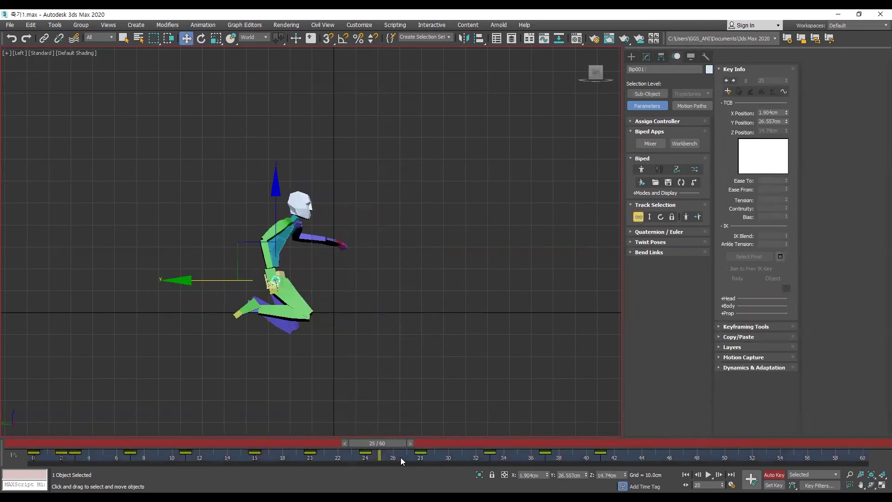
pyautogui.press('.')
pyautogui.press('.')
pyautogui.press('.')
pyautogui.press('.')
pyautogui.press('.')
pyautogui.press('.')
pyautogui.press('.')
pyautogui.press('.')
pyautogui.press('.')
pyautogui.press('.')
pyautogui.press('.')
pyautogui.press('.')
pyautogui.press('.')
pyautogui.press('.')
pyautogui.press('.')
pyautogui.press('.')
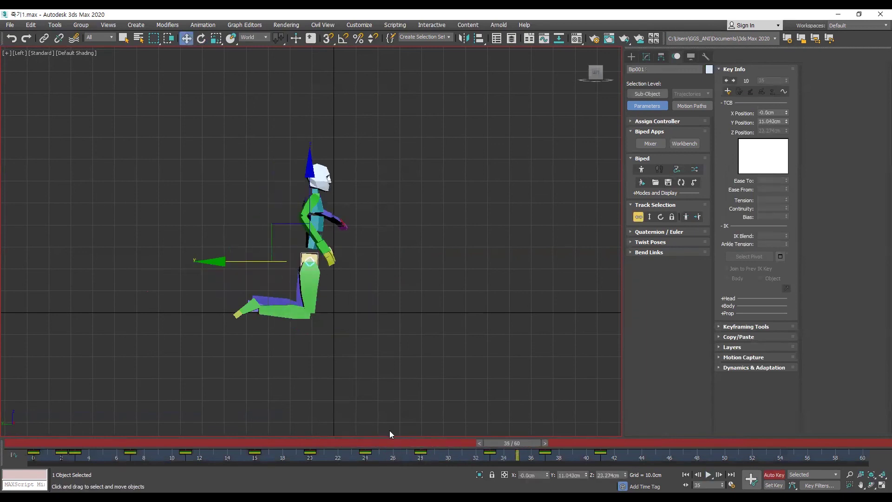
pyautogui.press('.')
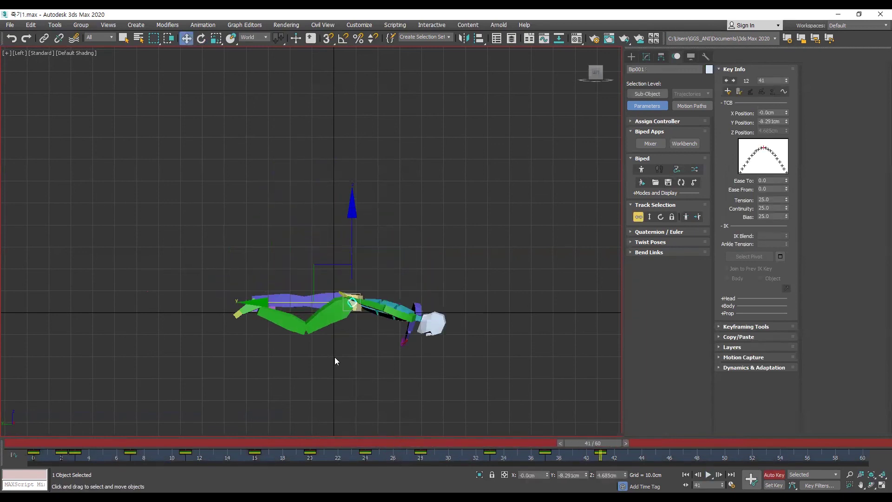
pyautogui.moveTo(294, 300); pyautogui.dragTo(306, 305)
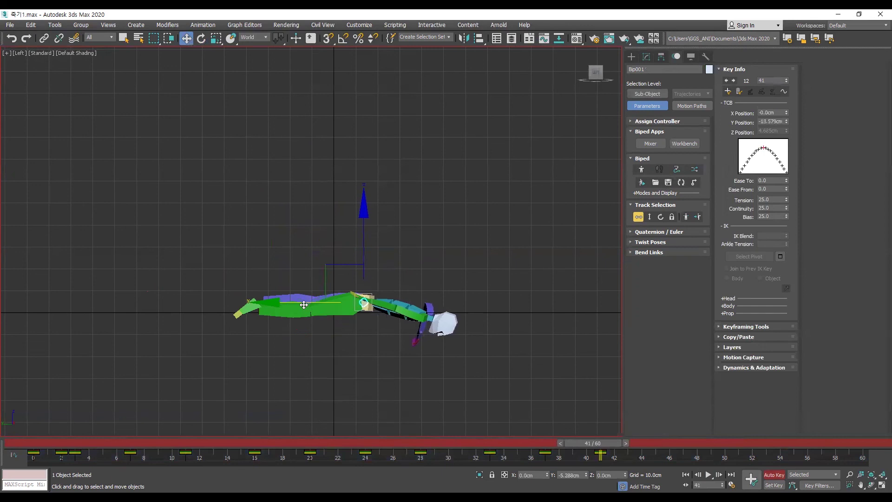
# Play the whole dying animation from frame 0 in the left and front views to review its overall flow
pyautogui.press('/')
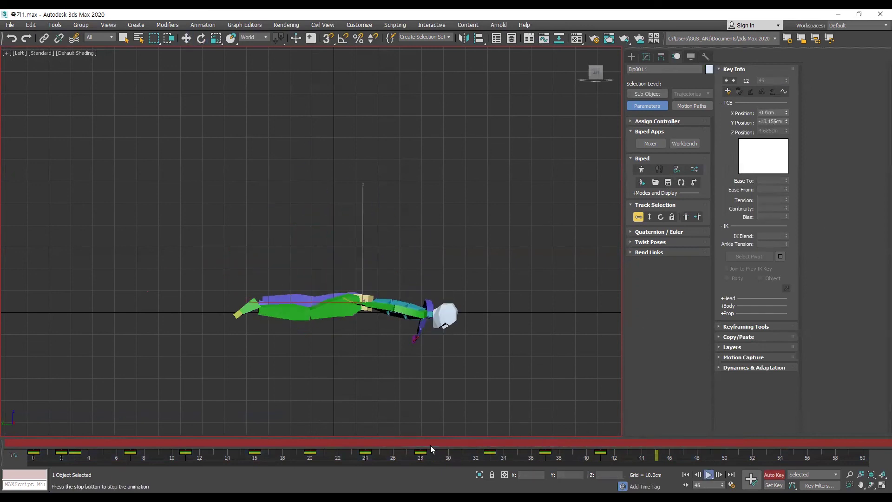
pyautogui.click(40, 444)
pyautogui.press('/')
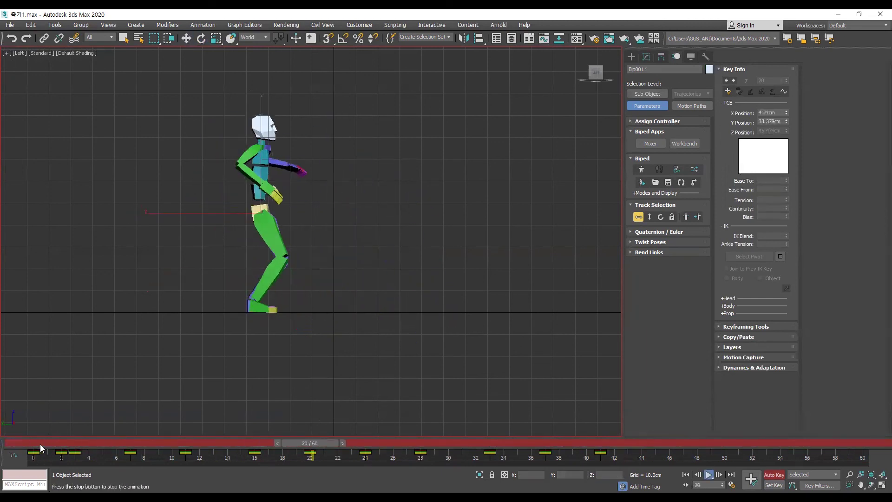
pyautogui.press('/')
pyautogui.press('w')
pyautogui.press('.')
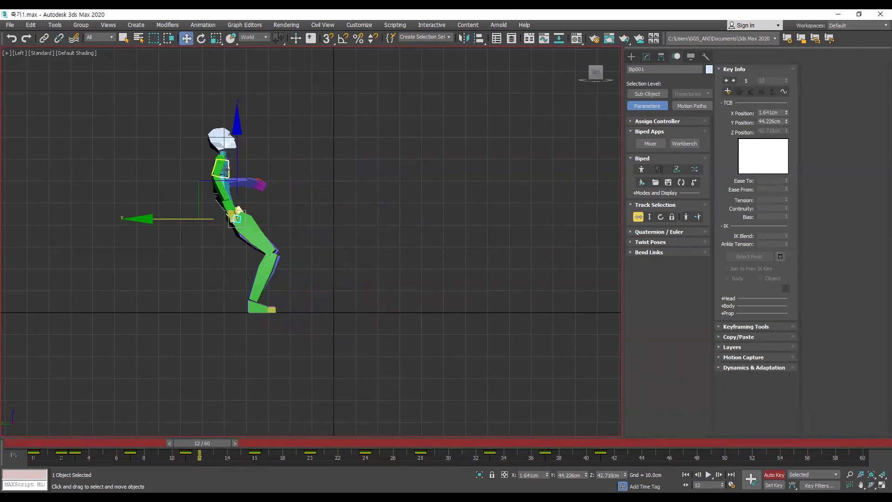
pyautogui.hotkey('ctrl', 'z')
pyautogui.press('/')
pyautogui.press('/')
pyautogui.press('/')
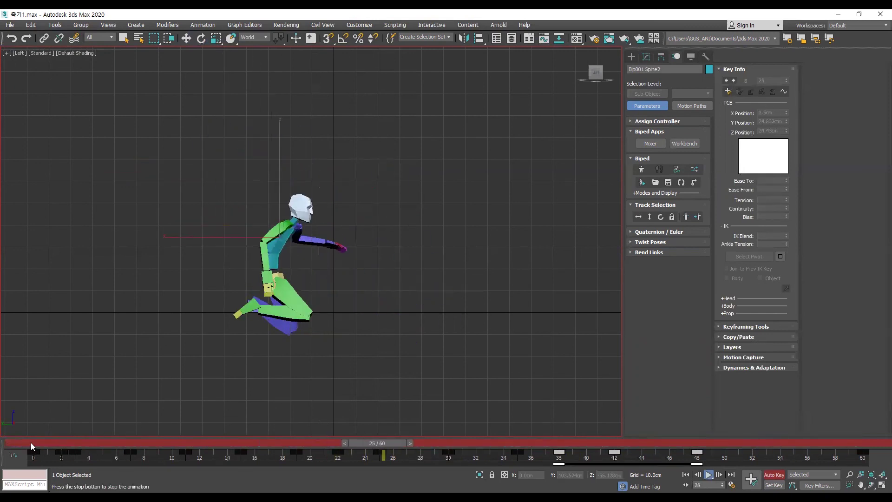
pyautogui.press('/')
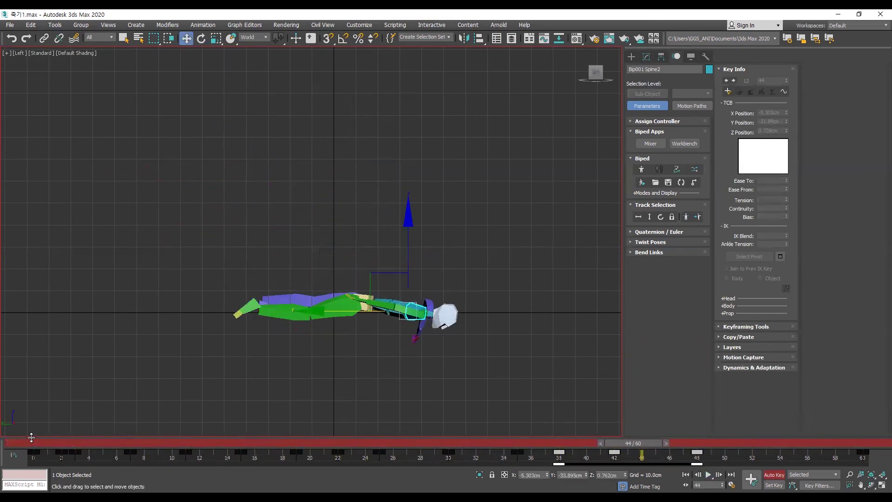
pyautogui.press('/')
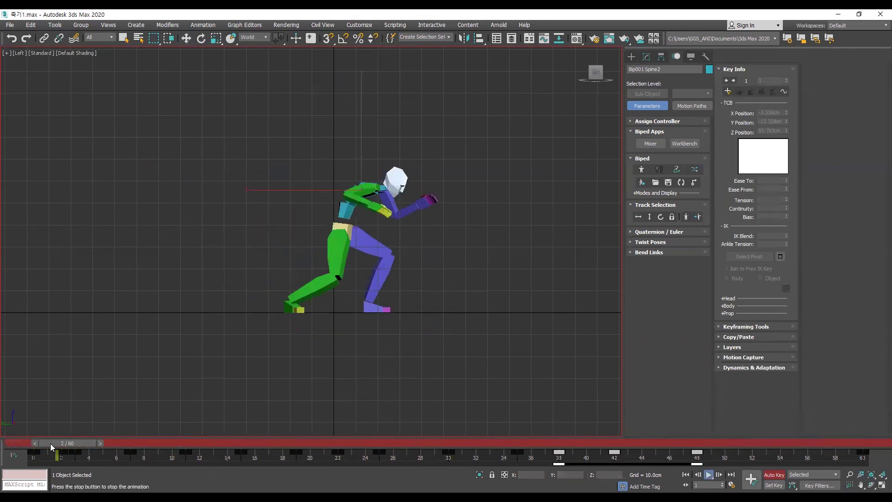
pyautogui.press('/')
pyautogui.press('f')
pyautogui.press('/')
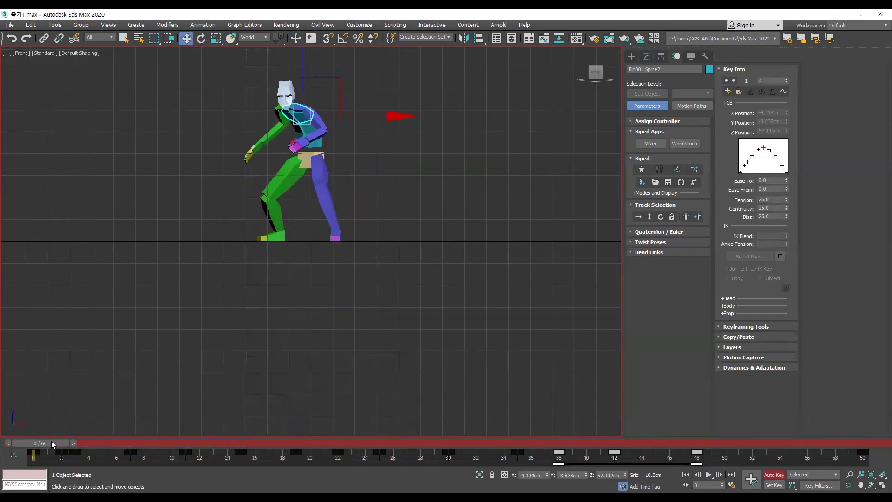
pyautogui.press('l')
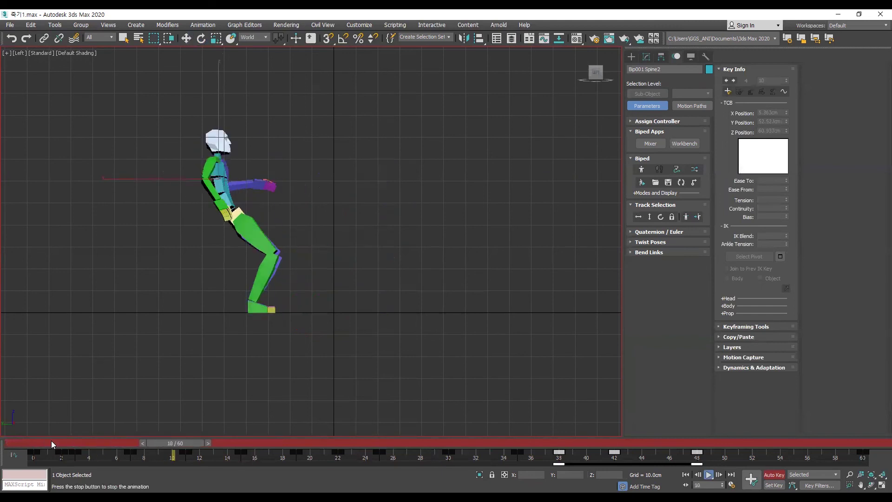
pyautogui.press('/')
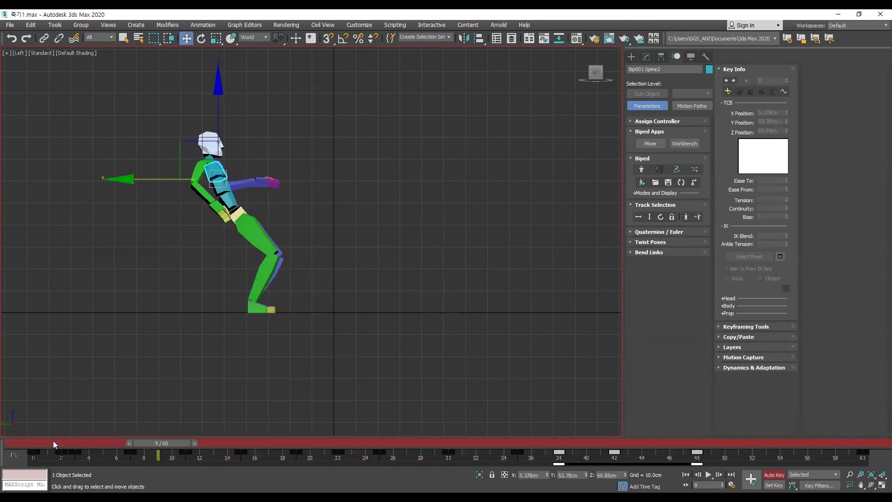
# Step forward and back through the frames between the recoil and the upright pose around frame 18 to examine the body's motion
pyautogui.press('.')
pyautogui.press('.')
pyautogui.press('.')
pyautogui.press('.')
pyautogui.press('.')
pyautogui.press('.')
pyautogui.press('.')
pyautogui.press('.')
pyautogui.press('.')
pyautogui.press('.')
pyautogui.press('.')
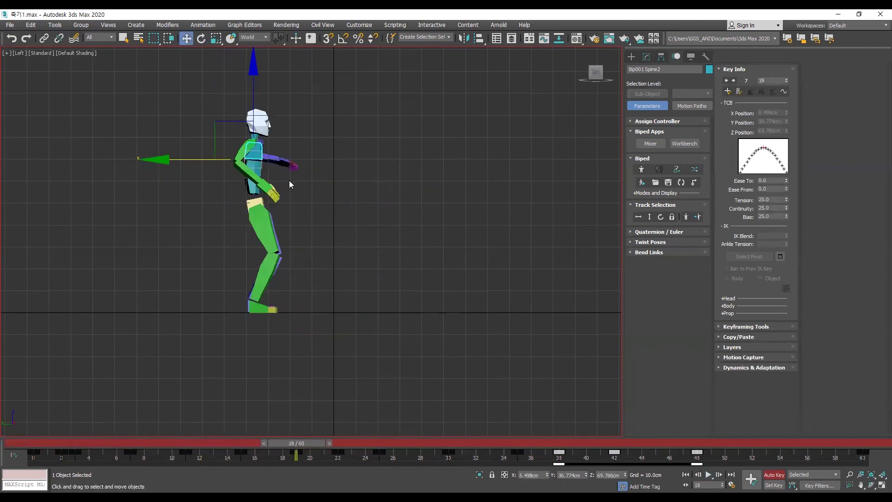
pyautogui.press(',')
pyautogui.press(',')
pyautogui.press(',')
pyautogui.press(',')
pyautogui.press(',')
pyautogui.press(',')
pyautogui.press(',')
pyautogui.press(',')
pyautogui.press(',')
pyautogui.press(',')
# Move the right foot slightly backward along Y, about 1.3 cm, at frame 22
pyautogui.moveTo(209, 444); pyautogui.dragTo(344, 455)
pyautogui.press('w')
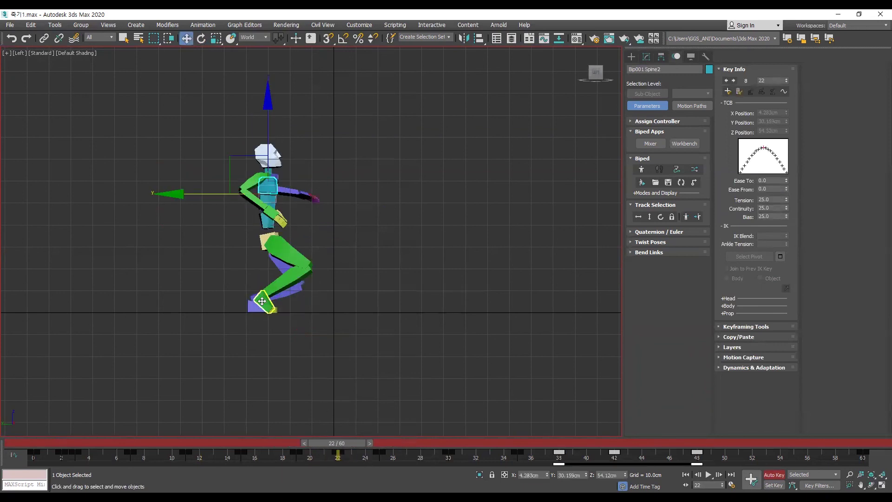
pyautogui.click(262, 301)
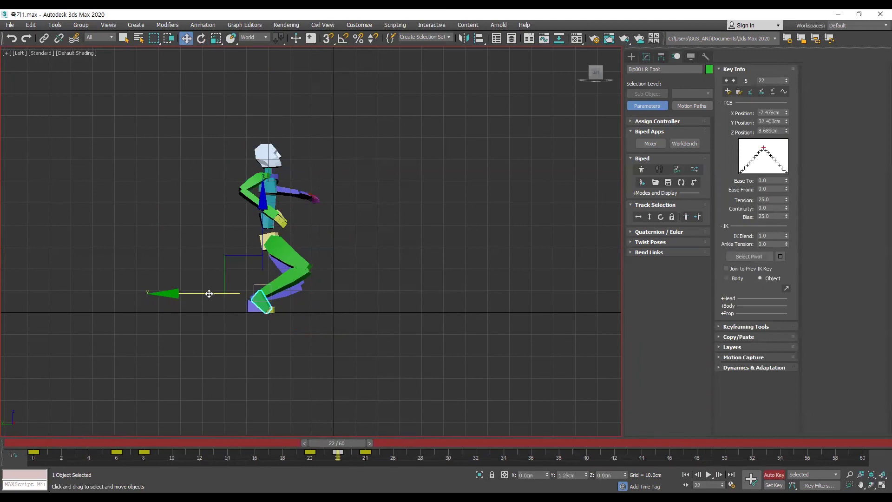
# Step through the frames around 22 and replay the animation from frame 19 to check the right foot's motion into the kneel
pyautogui.press(',')
pyautogui.press(',')
pyautogui.press('.')
pyautogui.press('.')
pyautogui.press('.')
pyautogui.press('.')
pyautogui.press('.')
pyautogui.click(294, 444)
pyautogui.press('/')
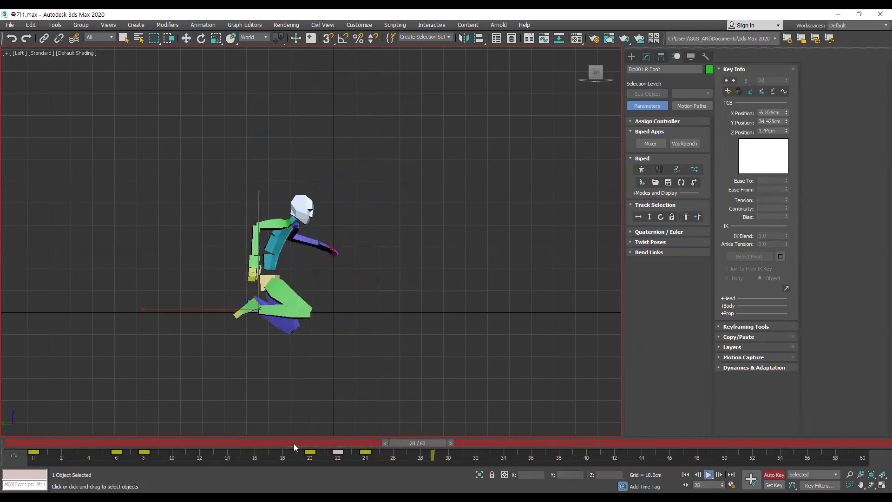
pyautogui.click(296, 445)
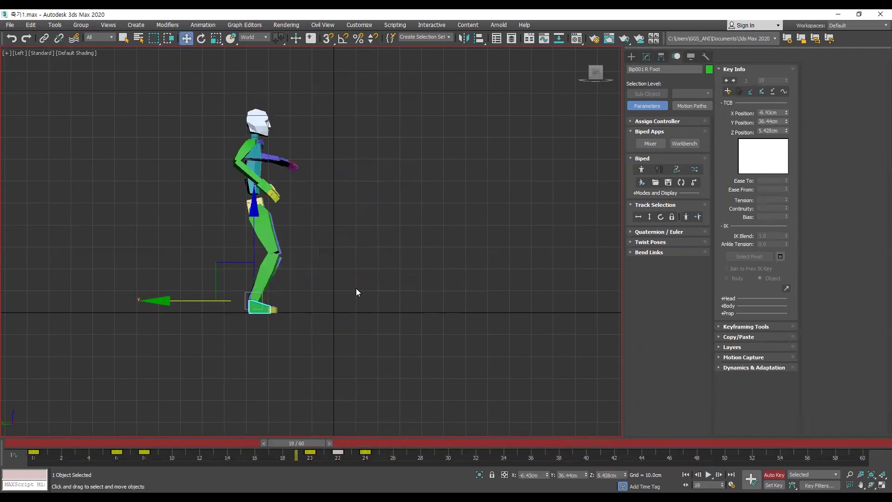
pyautogui.press('/')
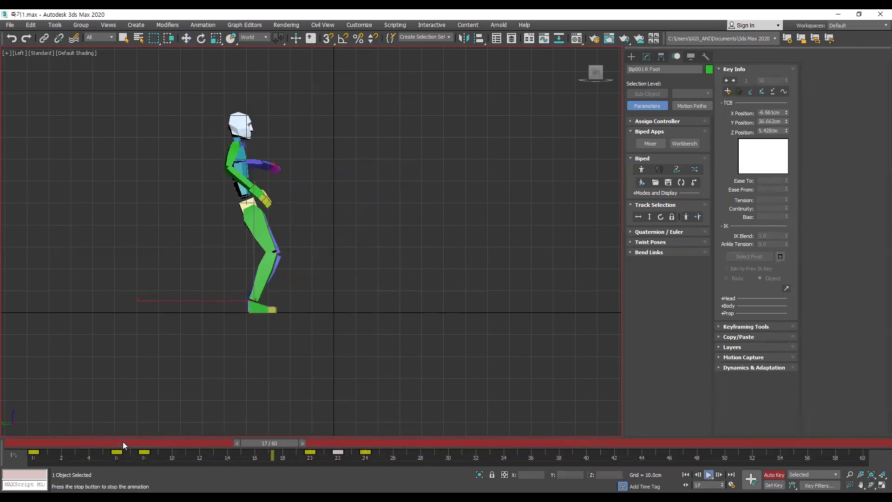
pyautogui.moveTo(123, 442); pyautogui.dragTo(303, 444)
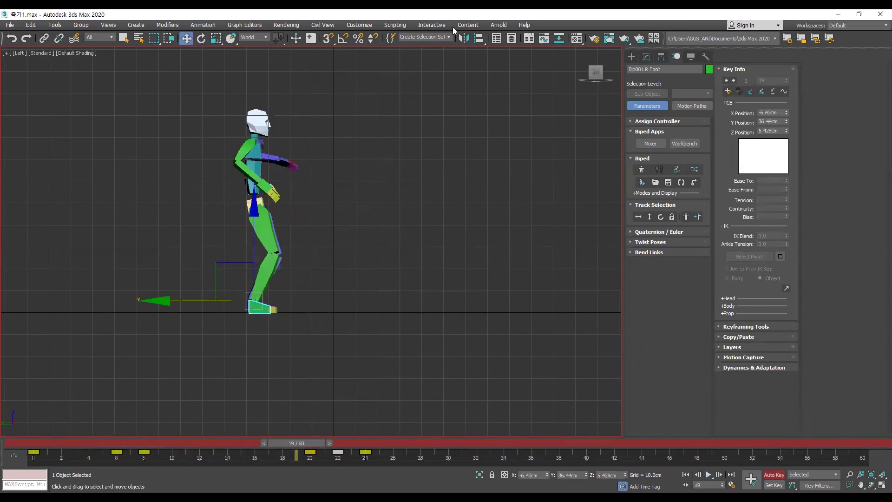